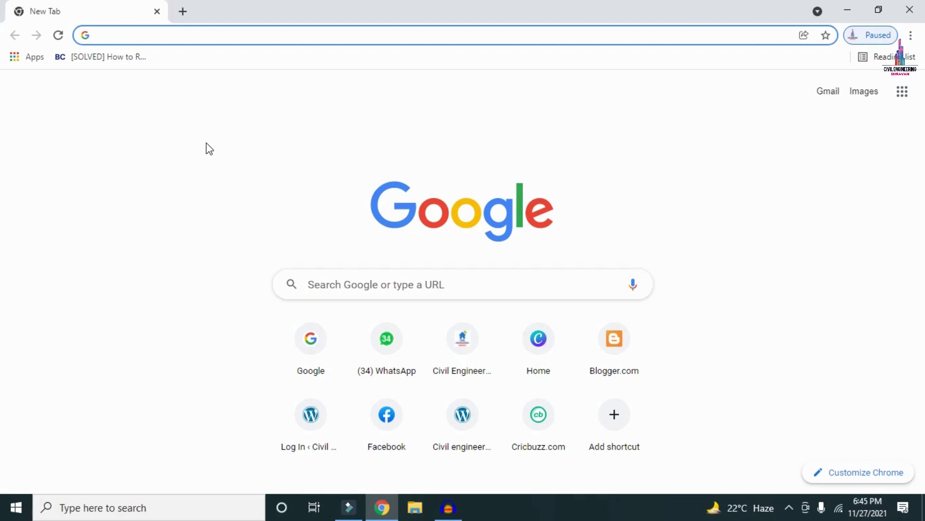
type("http://civilbasics123.com/")
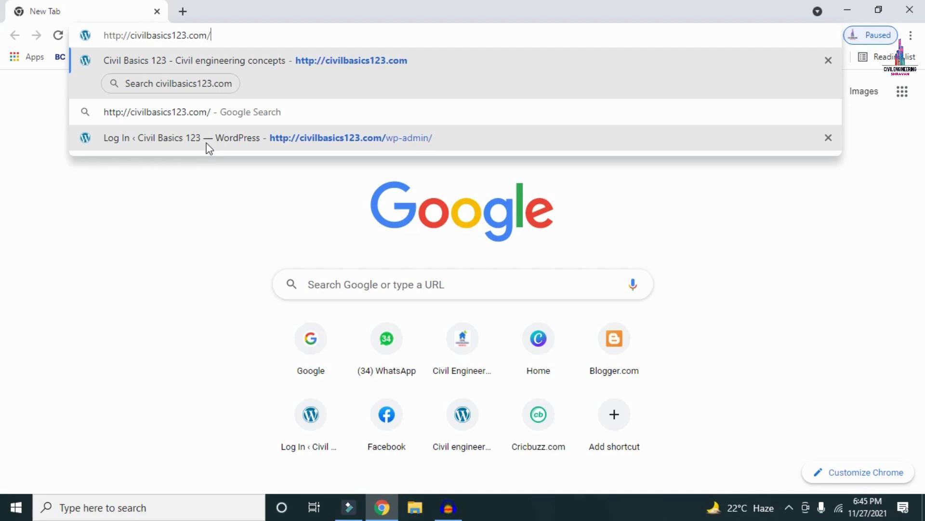
key("Return")
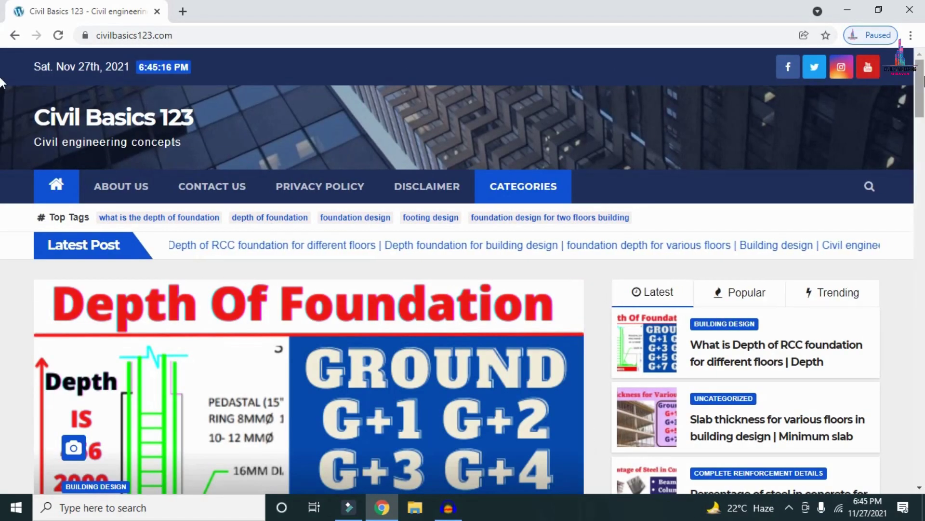
scroll(3, 96, "down", 7)
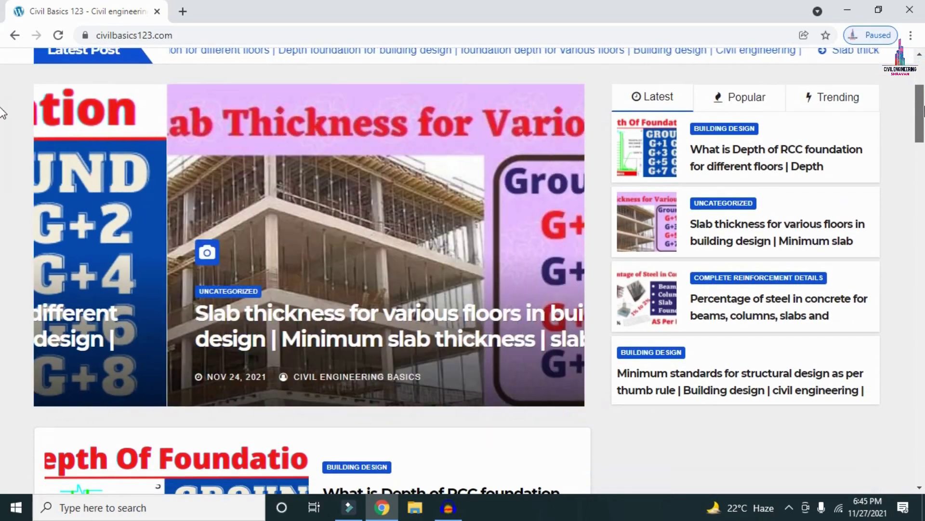
scroll(4, 144, "down", 4)
scroll(3, 109, "up", 11)
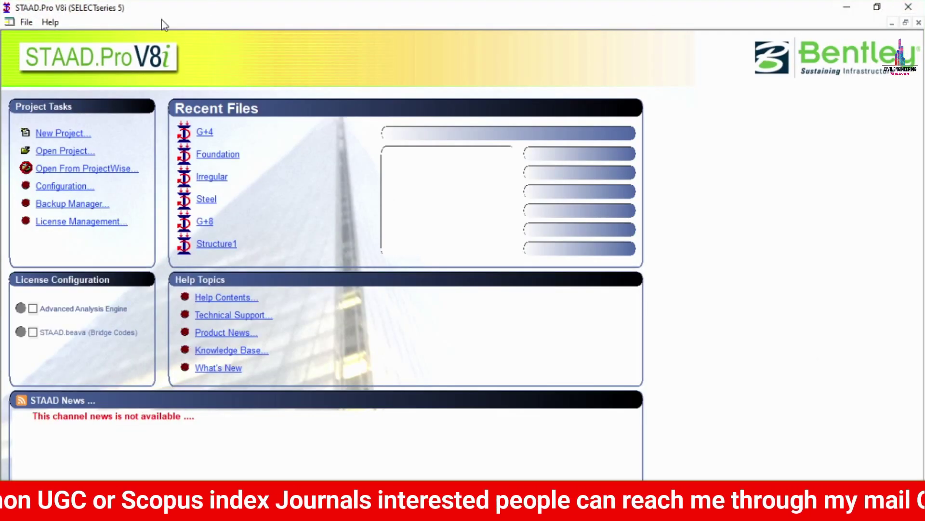
Step: In STAAD.Pro, create a new Space project named RSA in the desktop's RSA folder, starting with Add Beam
left_click(46, 133)
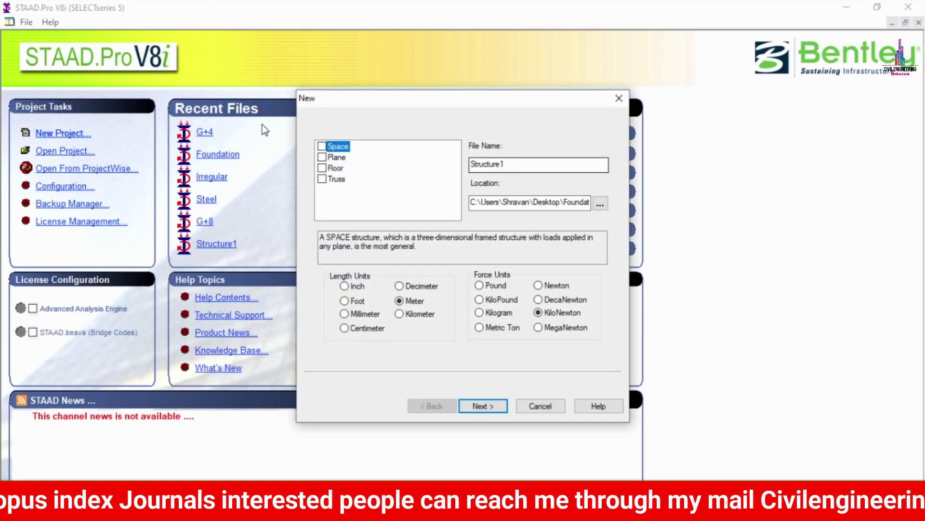
left_click(321, 145)
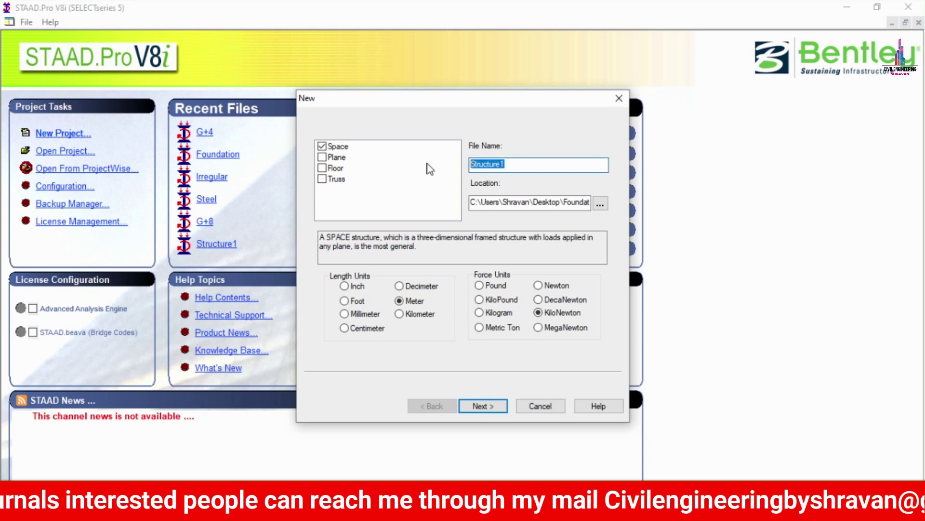
type("RSA")
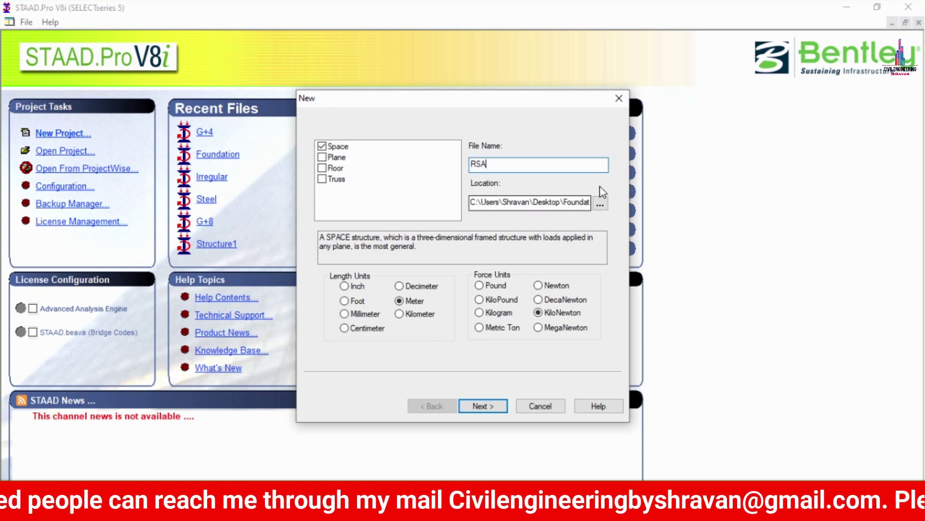
left_click(600, 205)
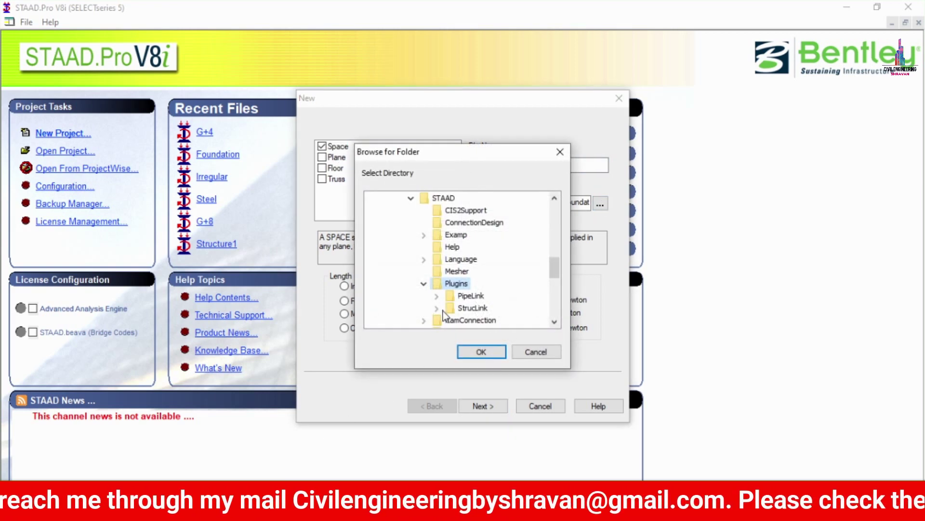
scroll(444, 311, "down", 5)
left_click(400, 296)
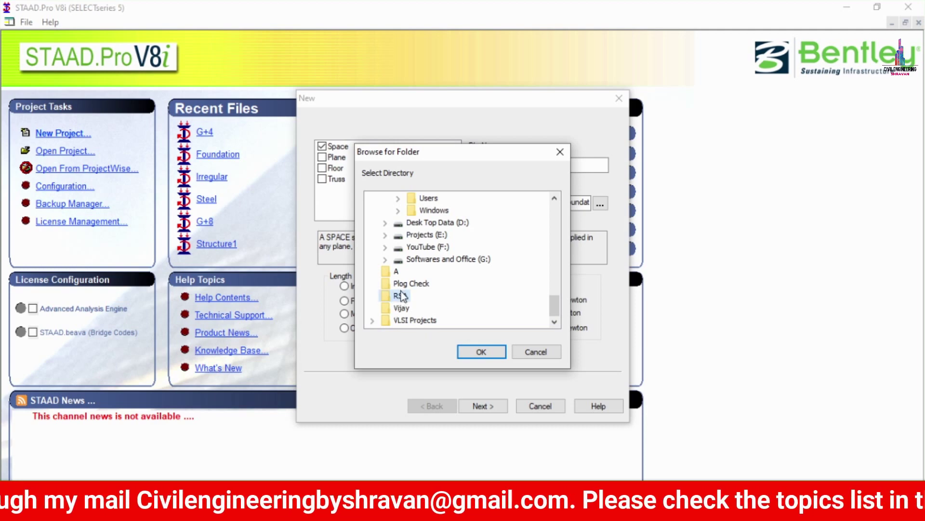
left_click(481, 352)
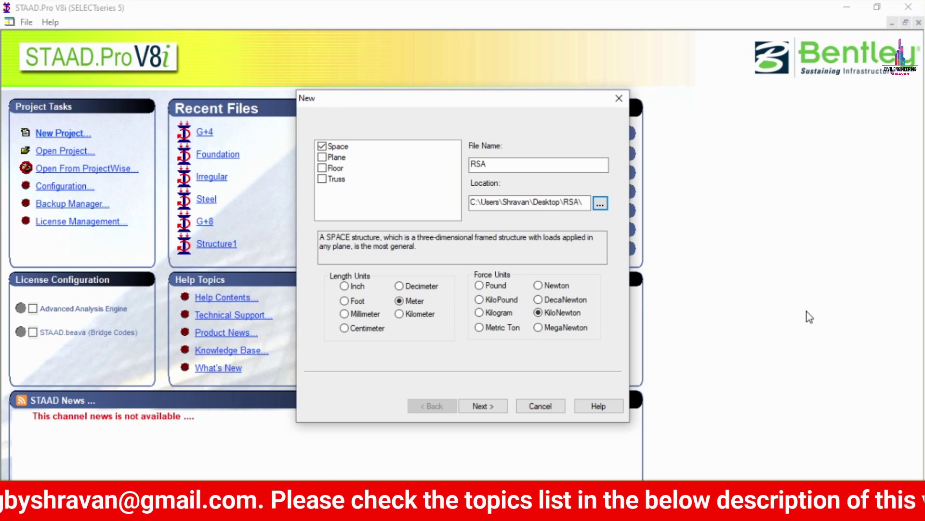
left_click(482, 406)
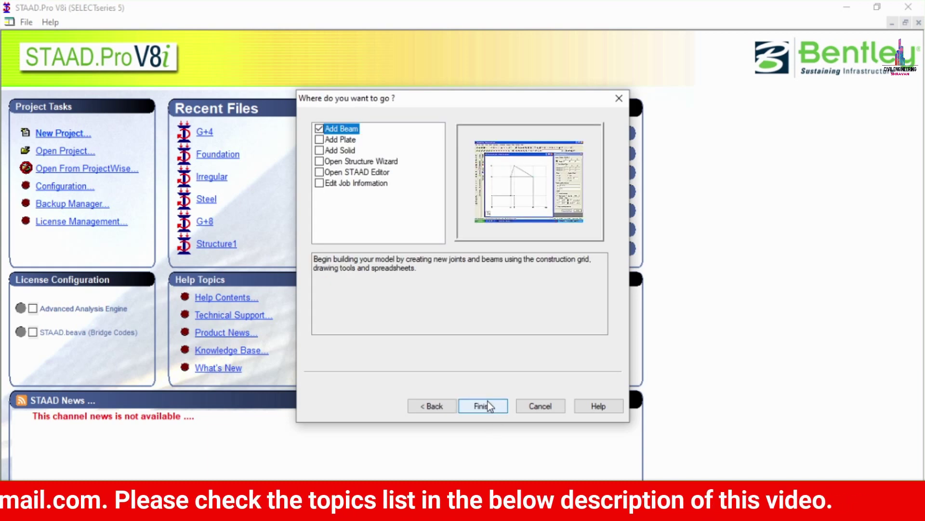
left_click(485, 405)
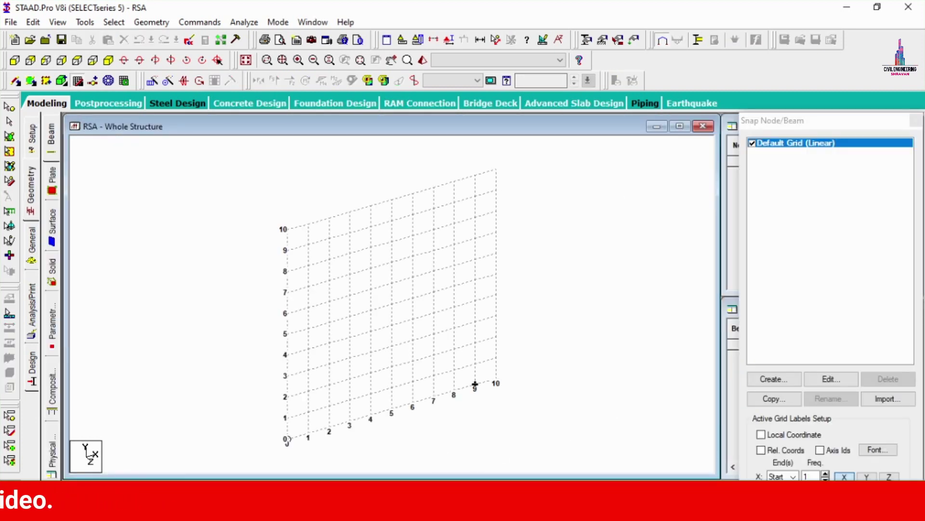
Step: Run the Structure Wizard and start a Bay Frame prototype from the Frame Models
left_click(15, 60)
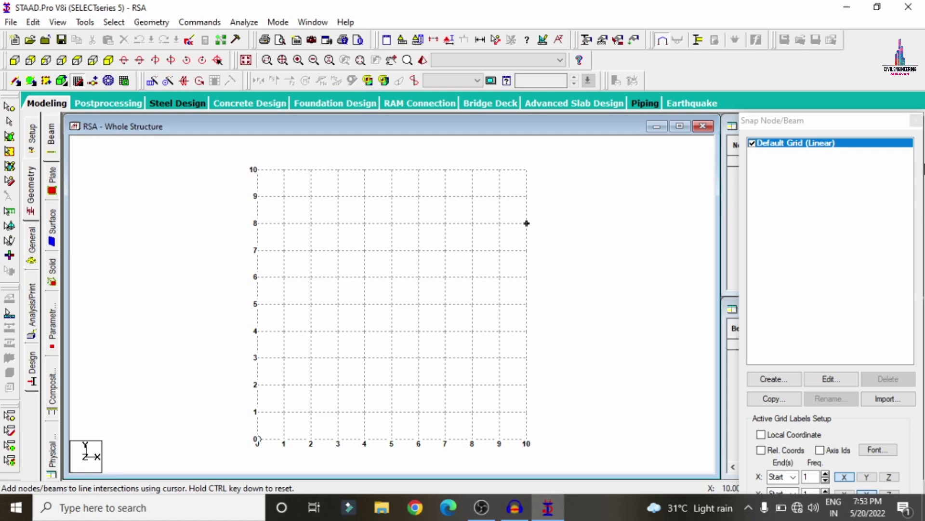
left_click(151, 22)
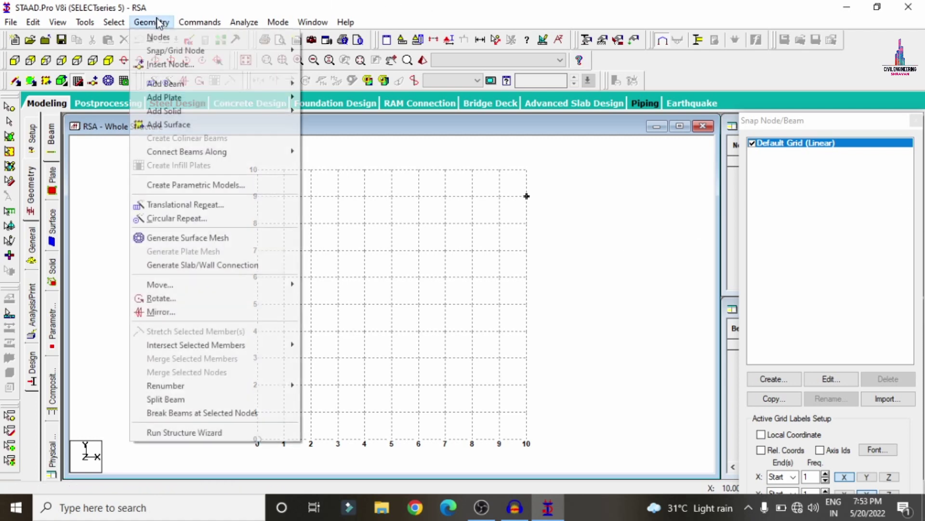
left_click(165, 433)
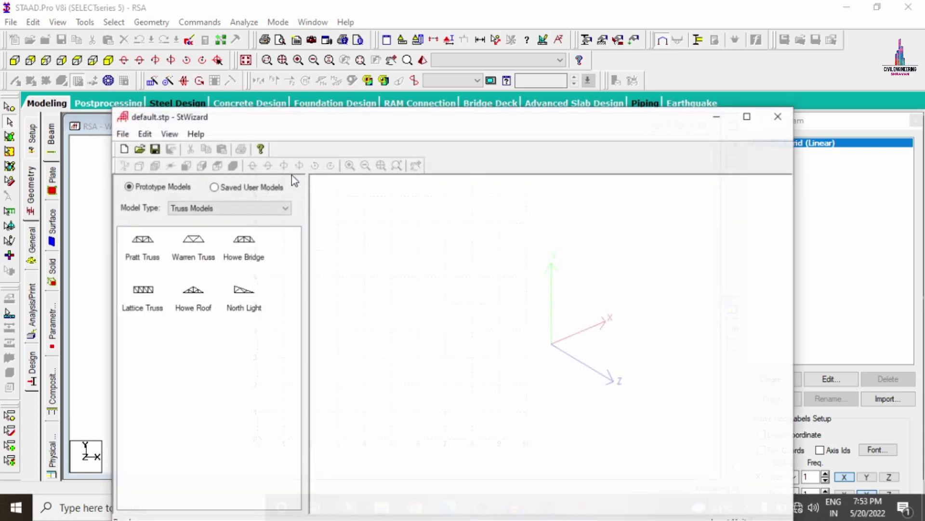
left_click(229, 207)
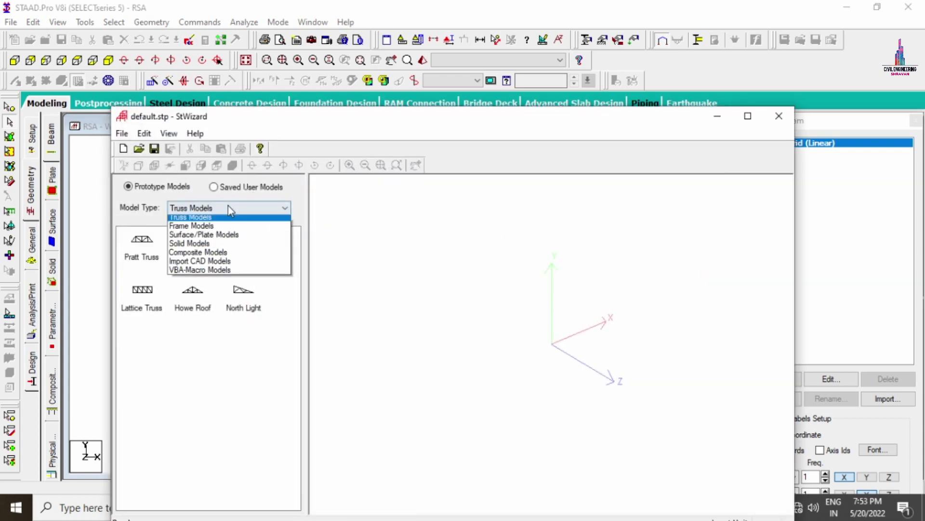
left_click(210, 231)
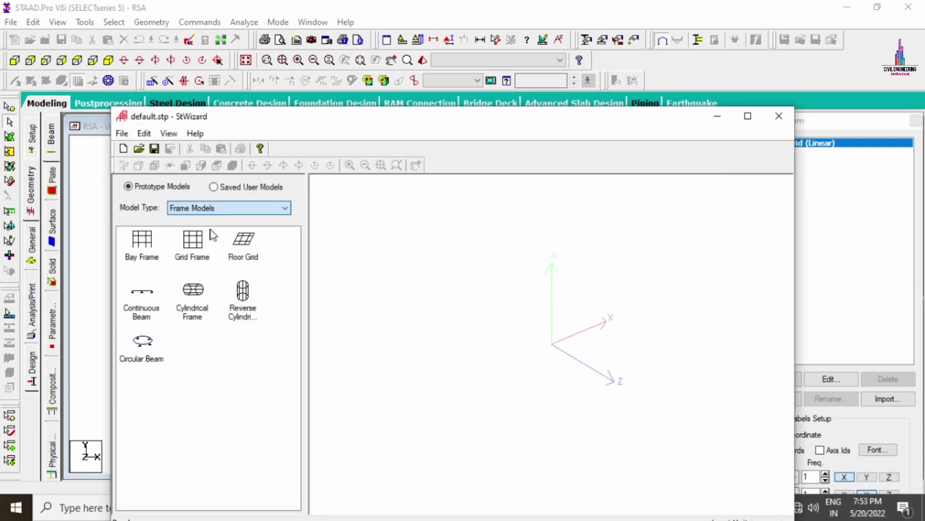
double_click(135, 248)
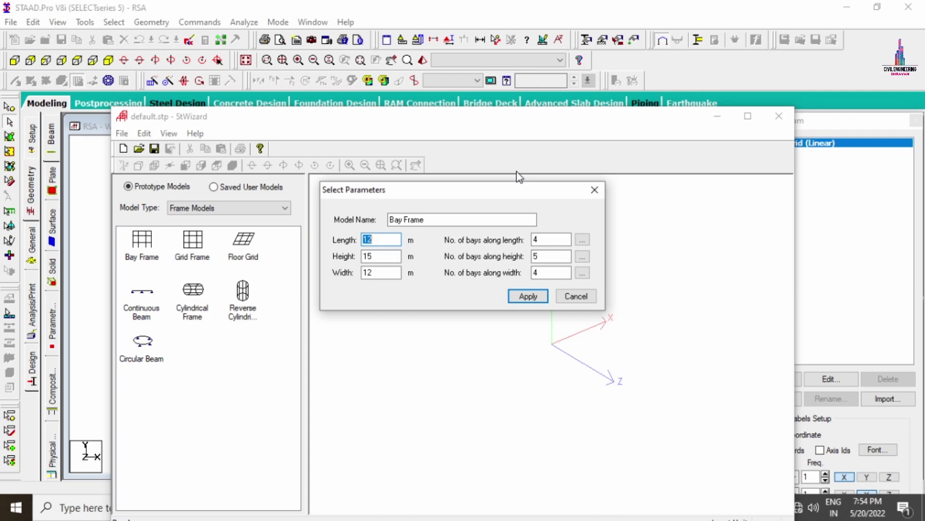
Step: Set the bay frame to length 21 m, height 36 m and width 14 m, with 6 bays along length and 12 along height
type("21")
key("Tab")
type("36")
key("Tab")
type("14")
key("Tab")
type("6")
key("Tab")
type("12")
key("Tab")
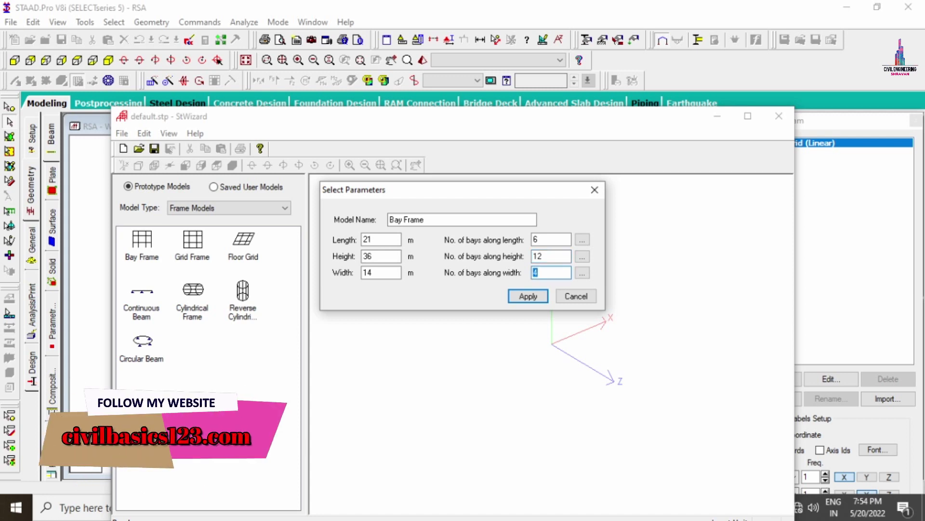
Step: Set the six bay lengths along the frame's length to 3, 4, 3, 4, 3 and 4 m
left_click(582, 240)
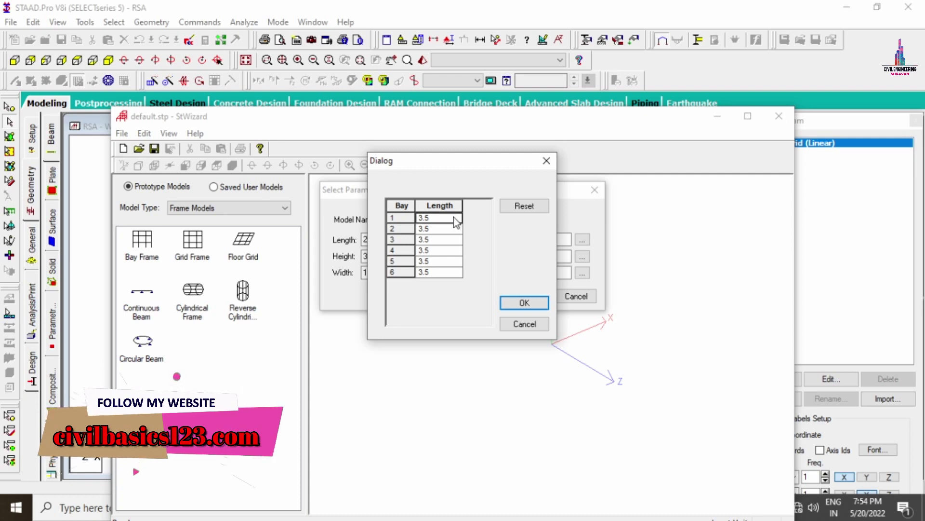
type("3")
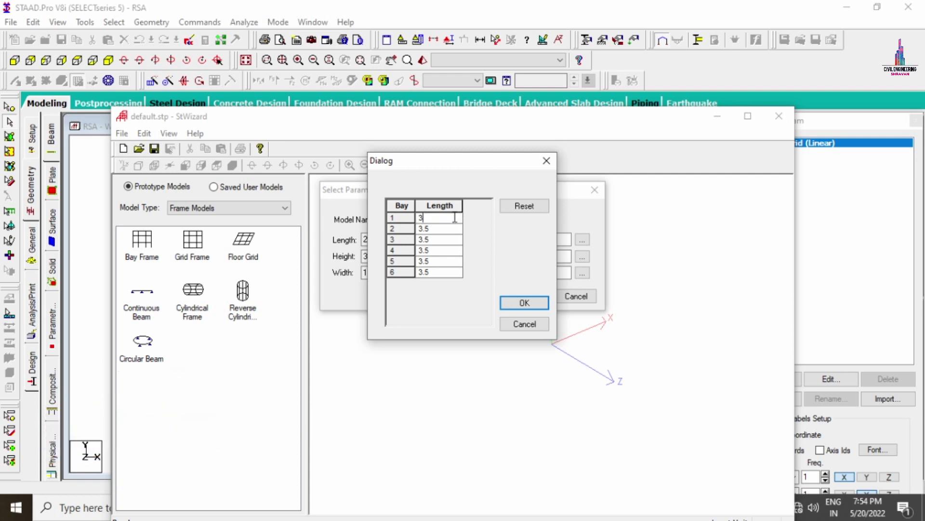
key("Return")
type("4")
key("Return")
type("3")
key("Return")
type("4")
key("Return")
type("3")
key("Return")
type("4")
left_click(524, 302)
Step: Set the four bay lengths along the frame's width to 3, 4, 4 and 3 m
left_click(582, 272)
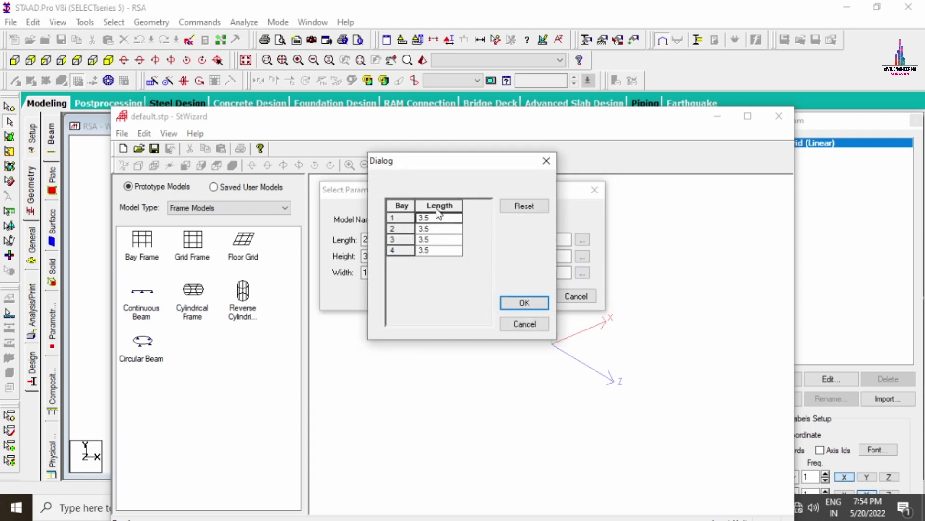
type("4")
key("Return")
type("4")
key("Return")
type("3")
left_click(524, 302)
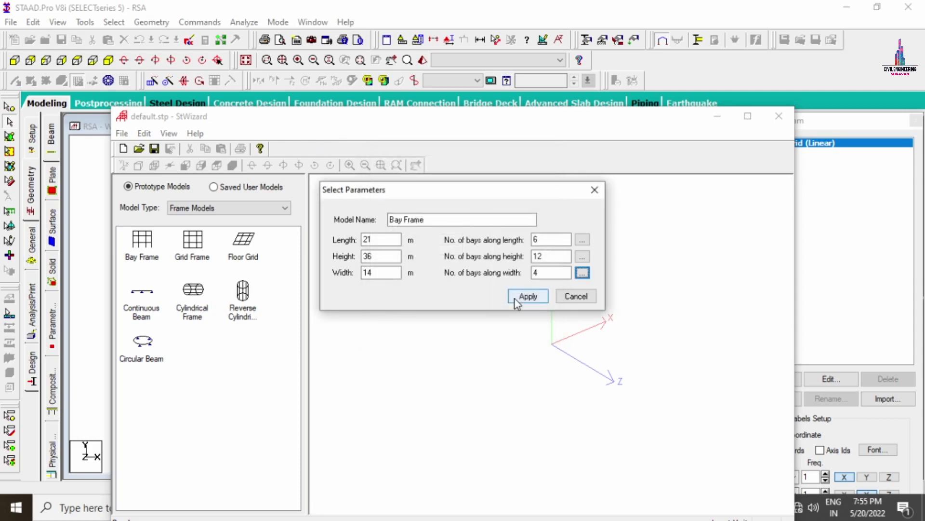
Step: Generate the bay frame and merge it into the STAAD.Pro model with X, Y and Z offsets of 0 m
left_click(527, 296)
mouse_move(617, 243)
left_mouse_down()
mouse_move(601, 348)
mouse_move(702, 291)
mouse_move(723, 234)
mouse_move(646, 320)
mouse_move(528, 238)
left_mouse_up()
left_click(777, 63)
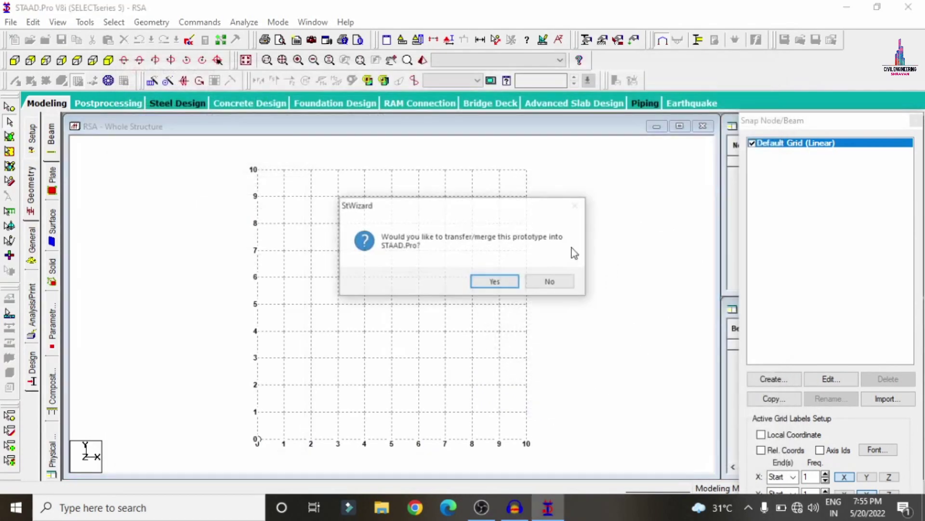
left_click(500, 279)
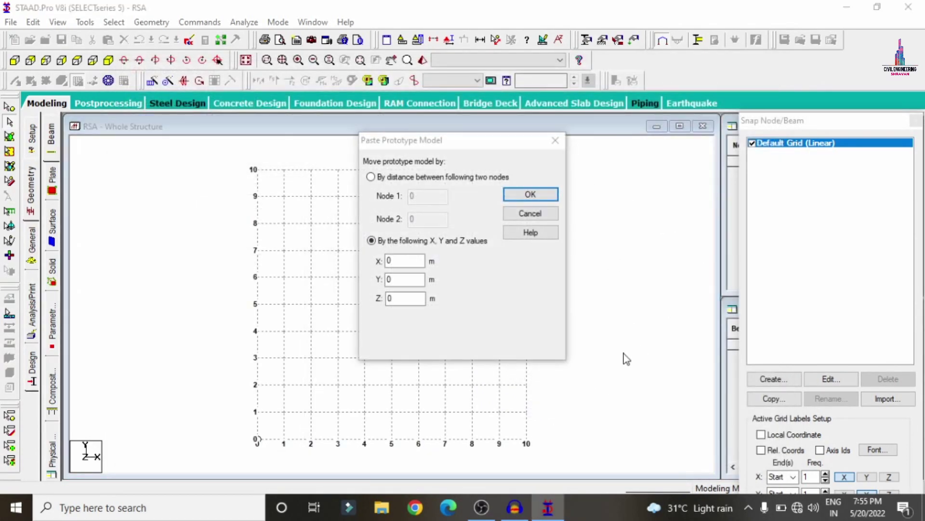
left_click(531, 194)
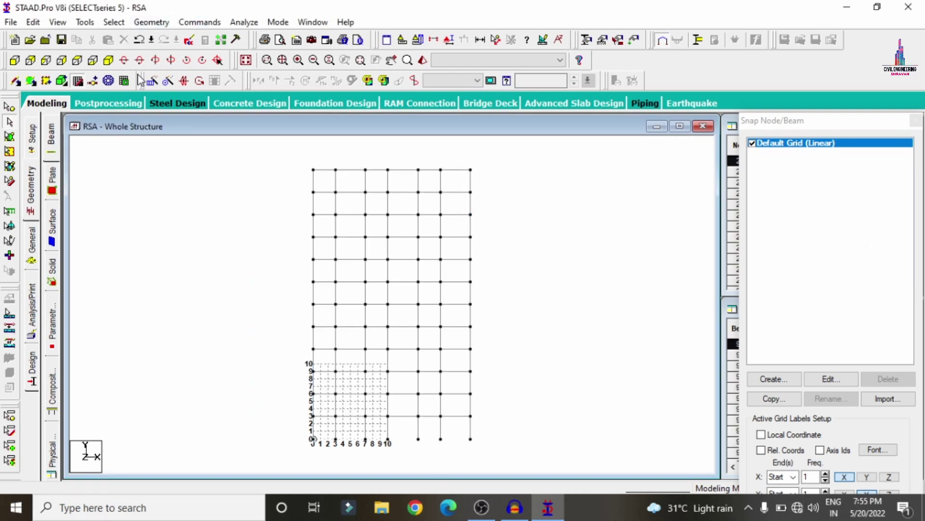
Step: Turn off the snap grid and cut a section that shows only the floor level at 6 m height
left_click(77, 83)
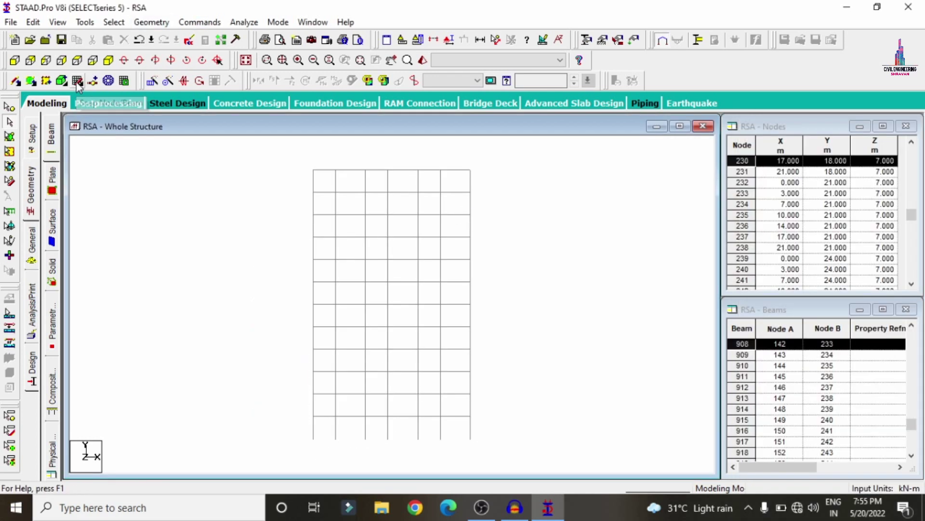
left_click(436, 43)
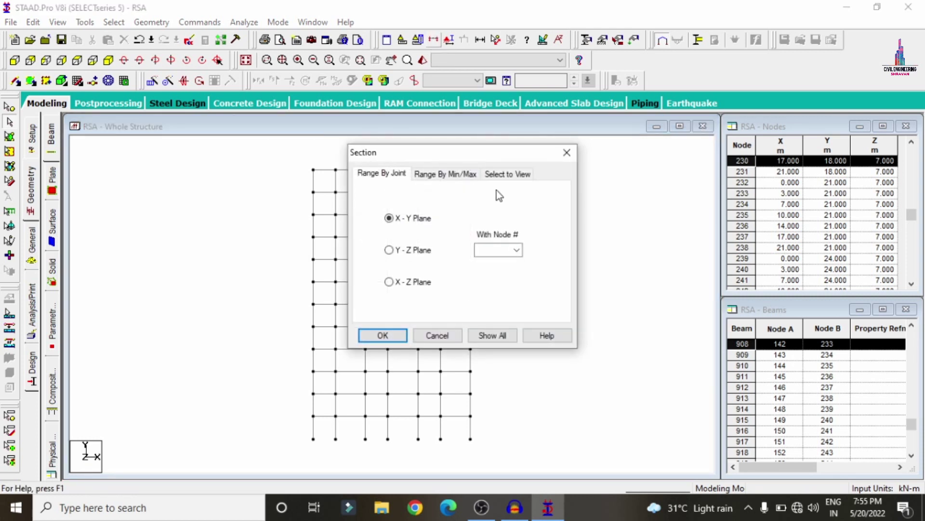
left_click(499, 177)
left_click(383, 335)
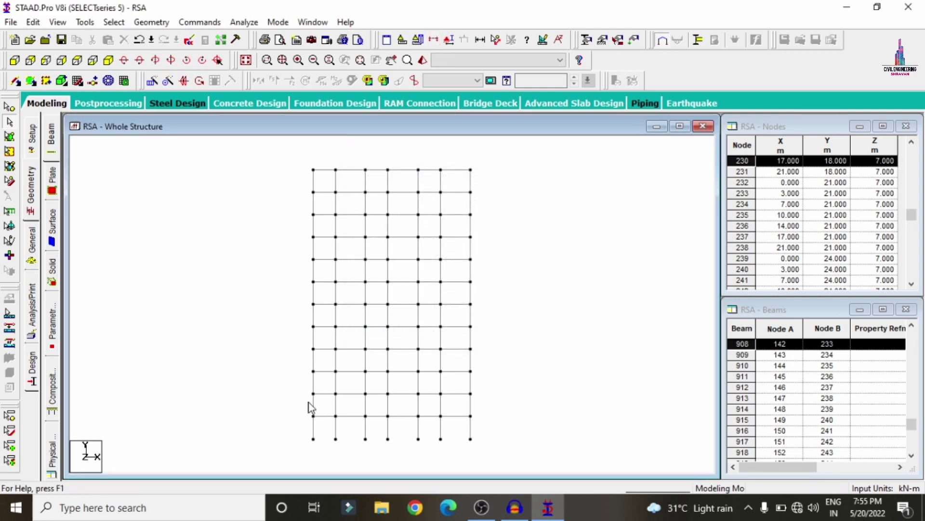
left_click_drag(304, 386, 494, 399)
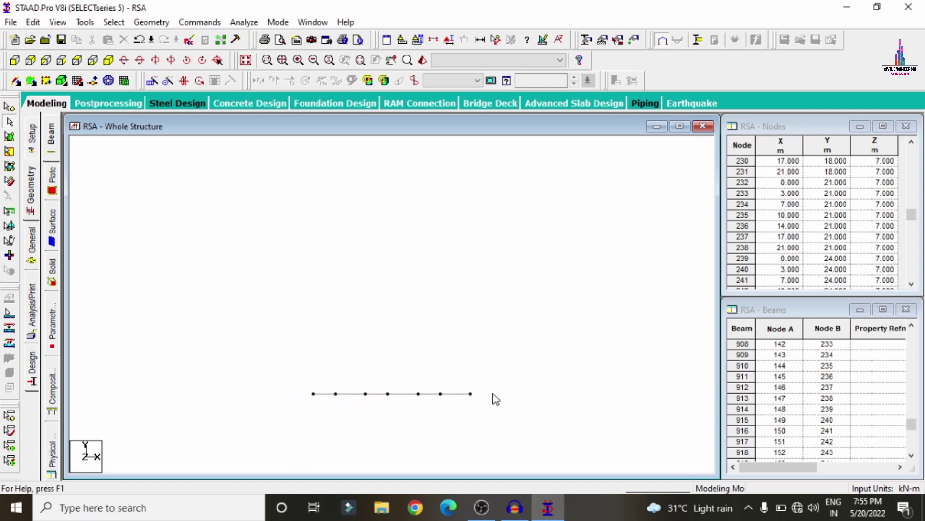
Step: Show the 6 m floor in isometric view and add a four-noded plate in its rear corner bay
left_click(110, 61)
middle_click_drag(395, 432, 468, 343)
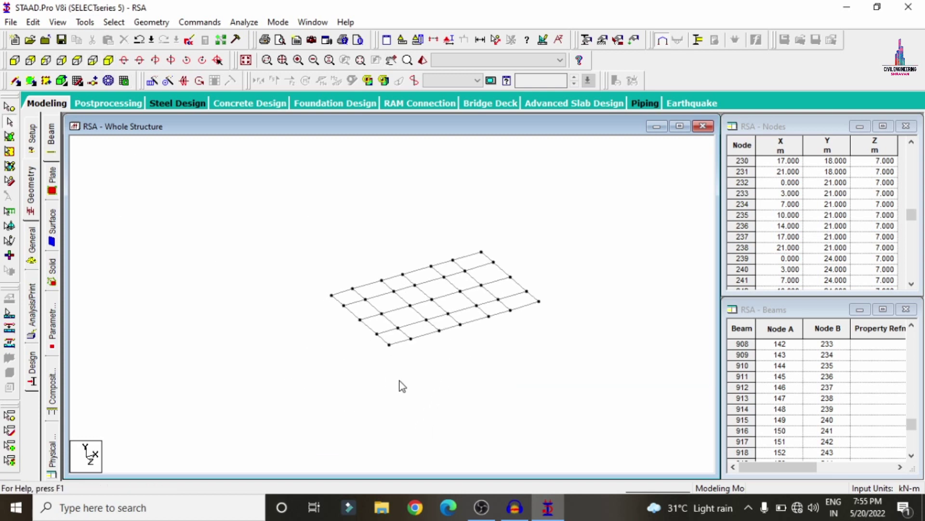
scroll(419, 355, "up", 2)
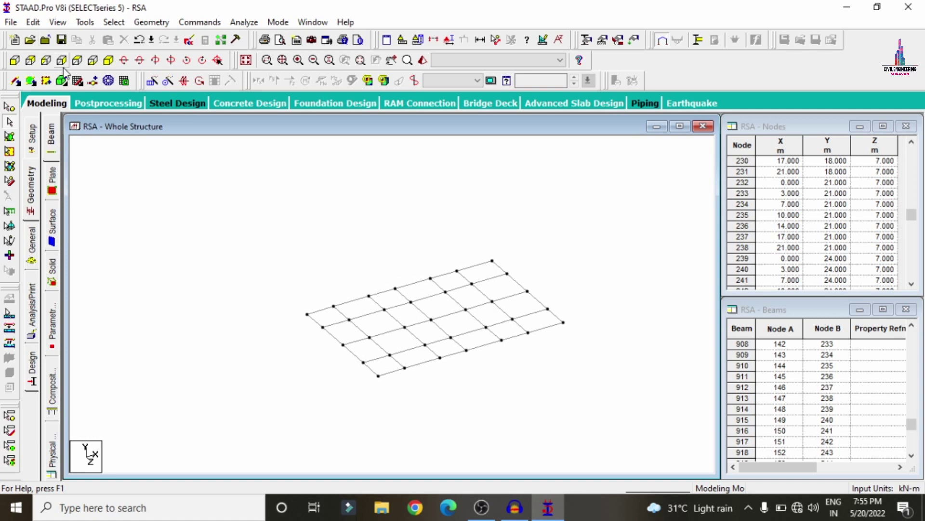
left_click(30, 83)
left_click(308, 314)
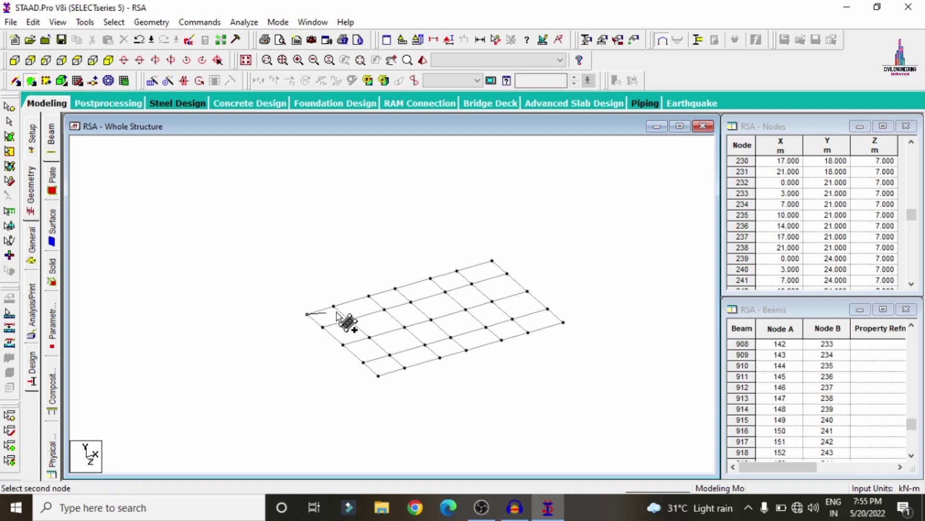
left_click(334, 306)
left_click(349, 320)
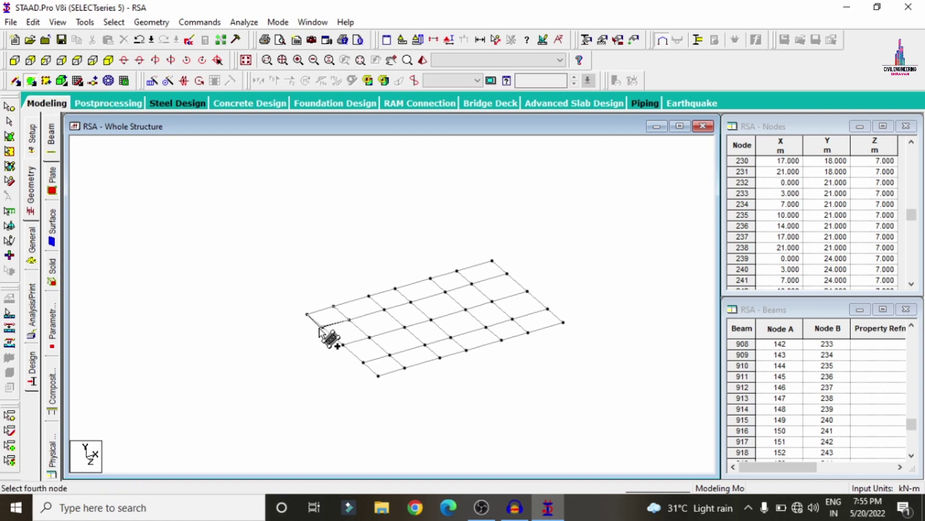
left_click(323, 327)
Step: Add four-noded plates in the second and third bays along the floor's rear edge
left_click(333, 305)
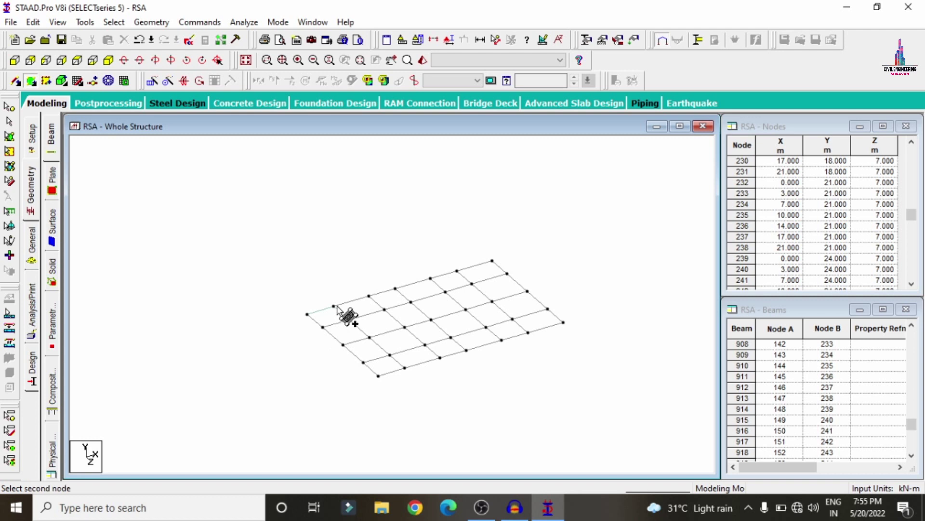
left_click(369, 295)
left_click(385, 309)
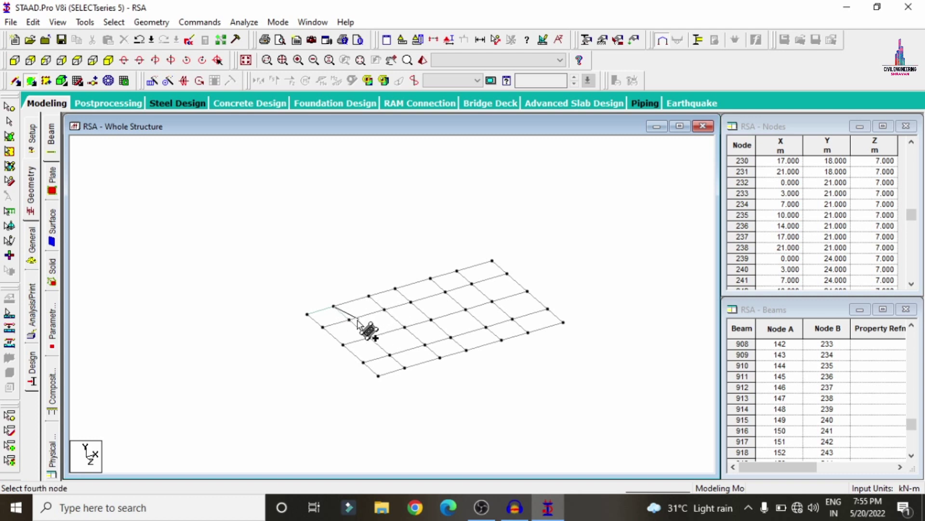
left_click(350, 319)
left_click(368, 296)
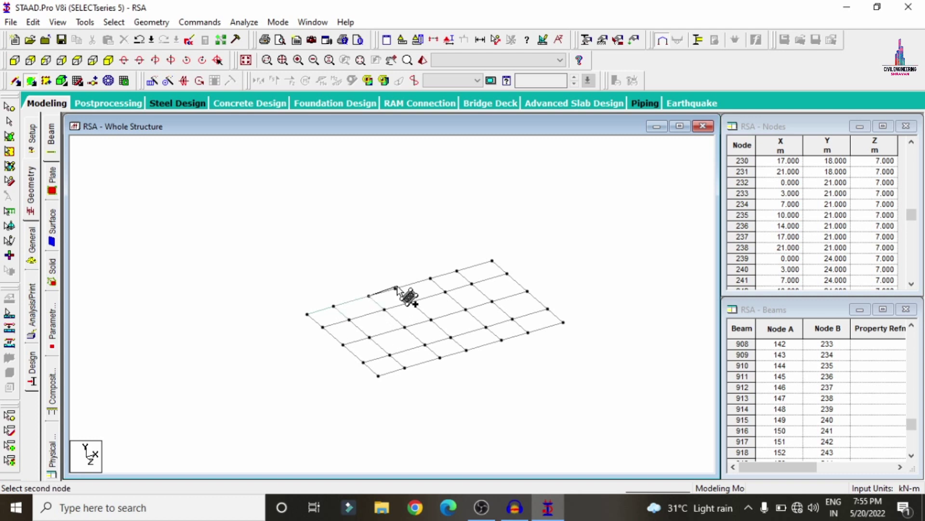
left_click(395, 288)
left_click(411, 301)
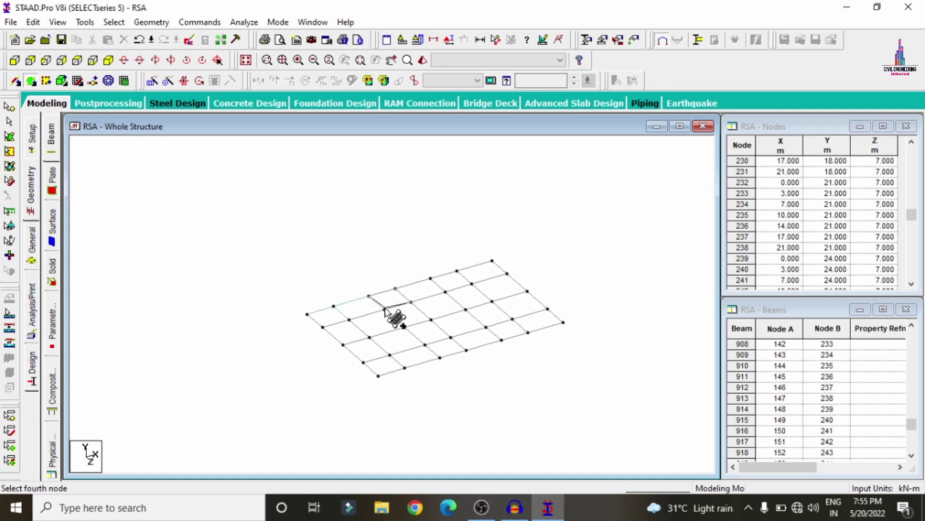
left_click(384, 309)
Step: Fill the remaining bays of the 6 m floor with four-noded plates, row by row up to the front edge
left_click(364, 362)
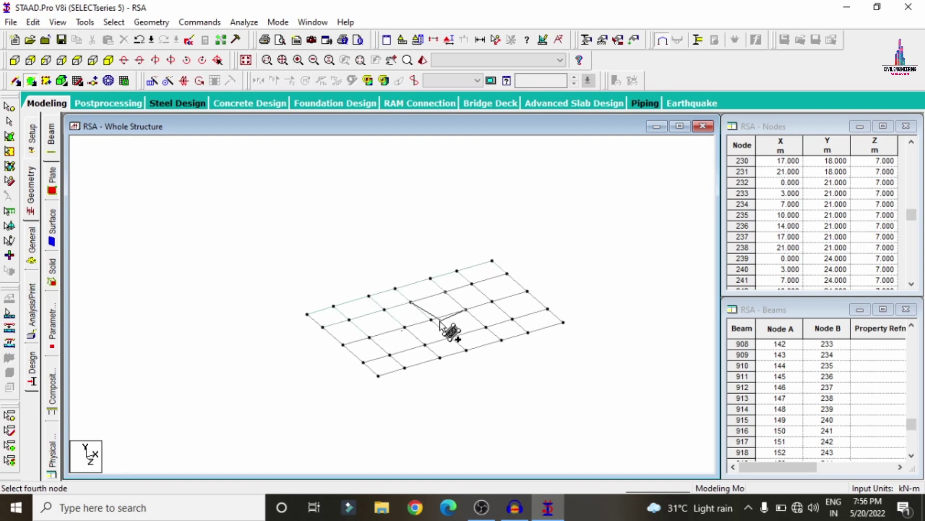
left_click(390, 354)
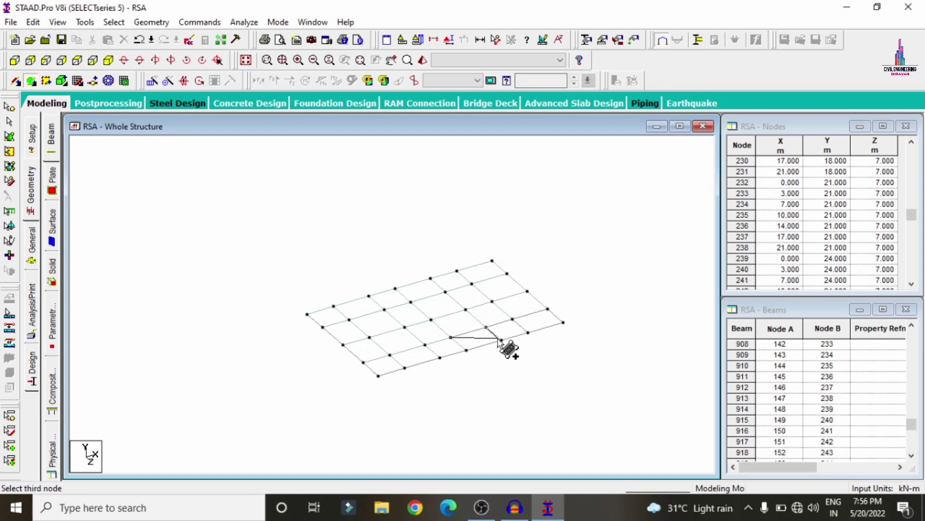
left_click(502, 340)
left_click(528, 332)
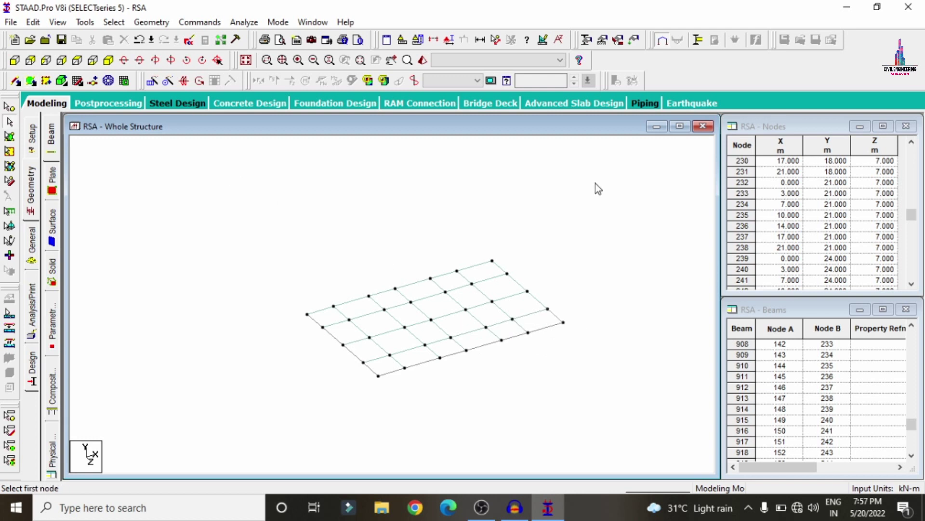
Step: Delete the two plates in the third bay lengthwise, in the first and second rows from the rear edge, leaving an opening
left_click(9, 137)
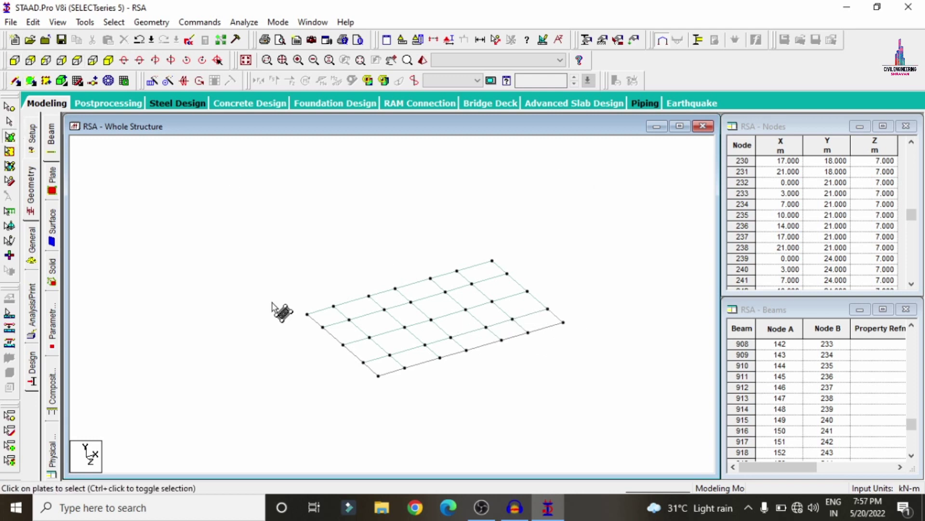
left_click(441, 311)
left_click(424, 291, "ctrl")
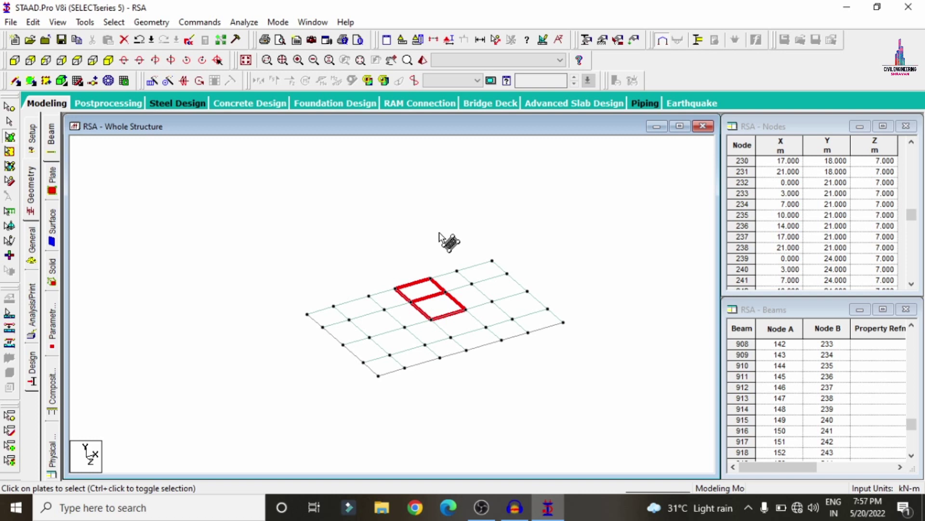
left_click(386, 298)
left_click(406, 313, "ctrl")
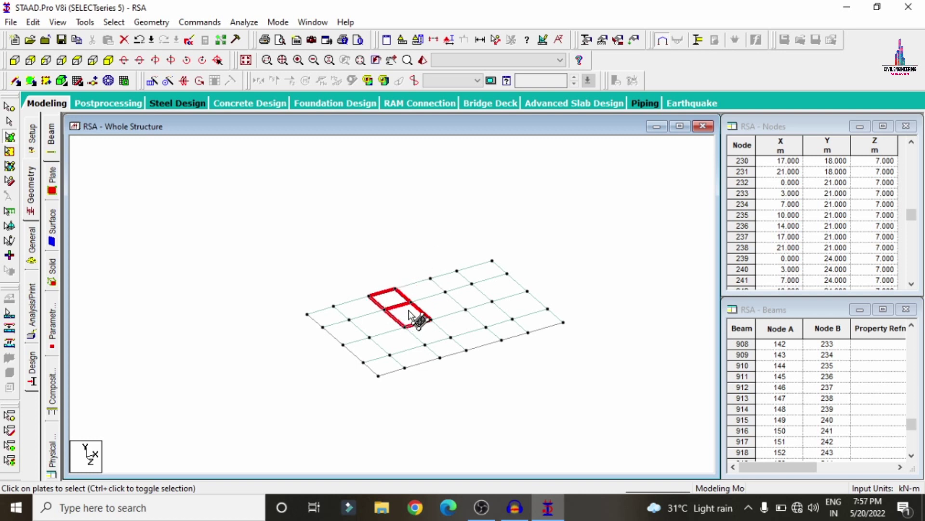
key("Delete")
key("Return")
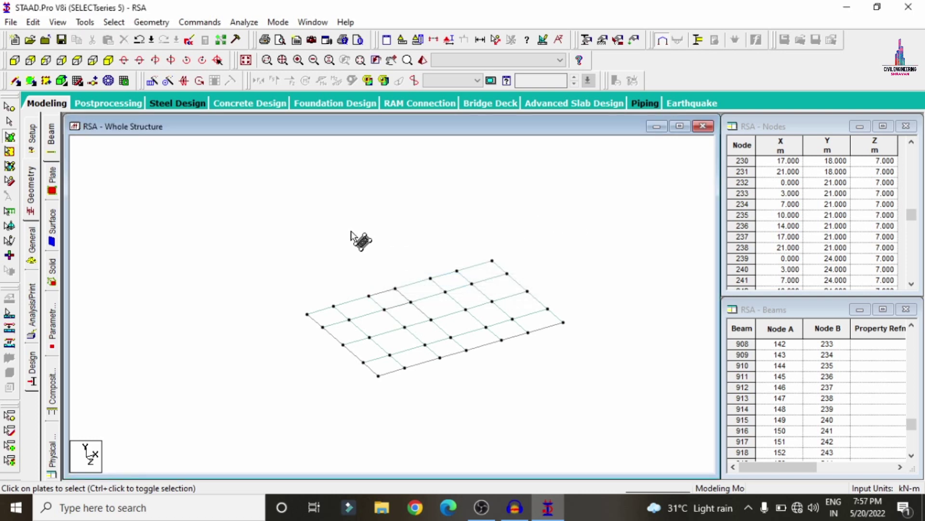
Step: Display the whole structure, select all floor plates and repeat them translationally along Y in 10 steps of 3 m
left_click(219, 60)
left_click_drag(168, 316, 487, 451)
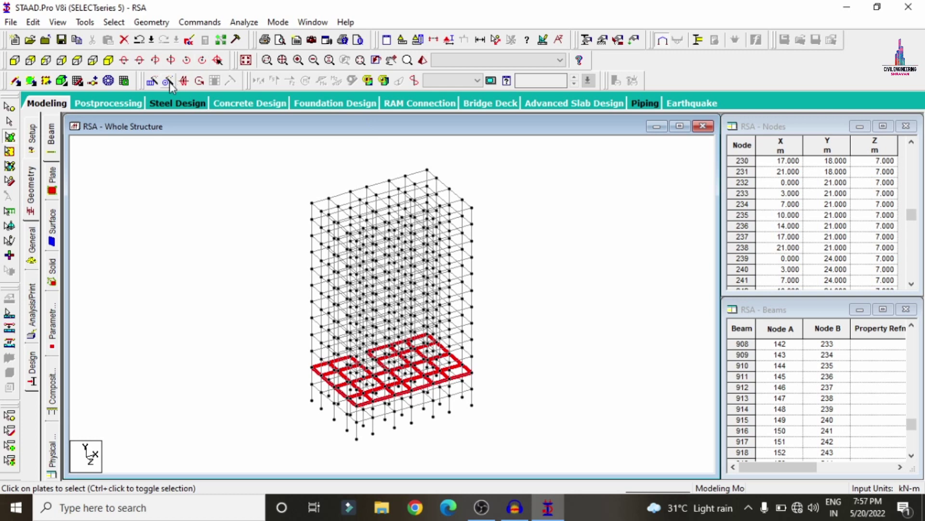
left_click(152, 80)
left_click(329, 316)
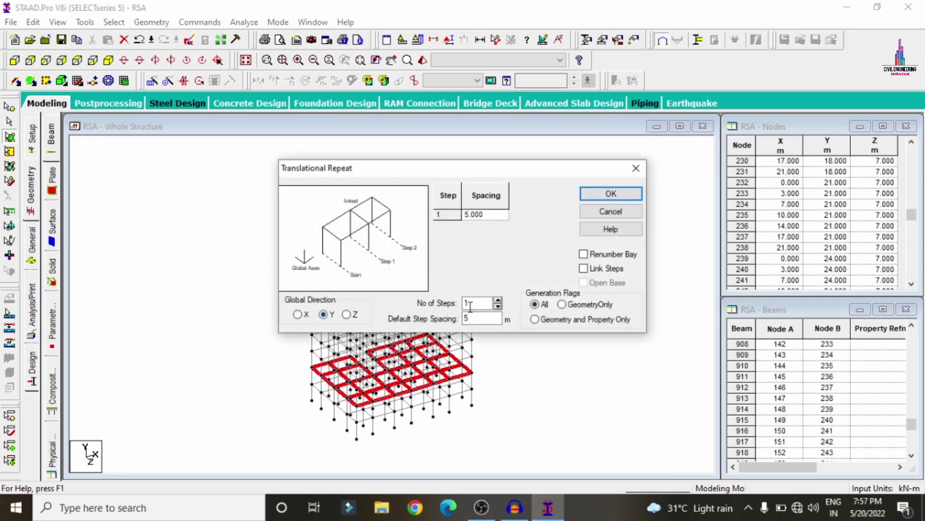
left_click(467, 302)
type("0")
key("Tab")
type("3")
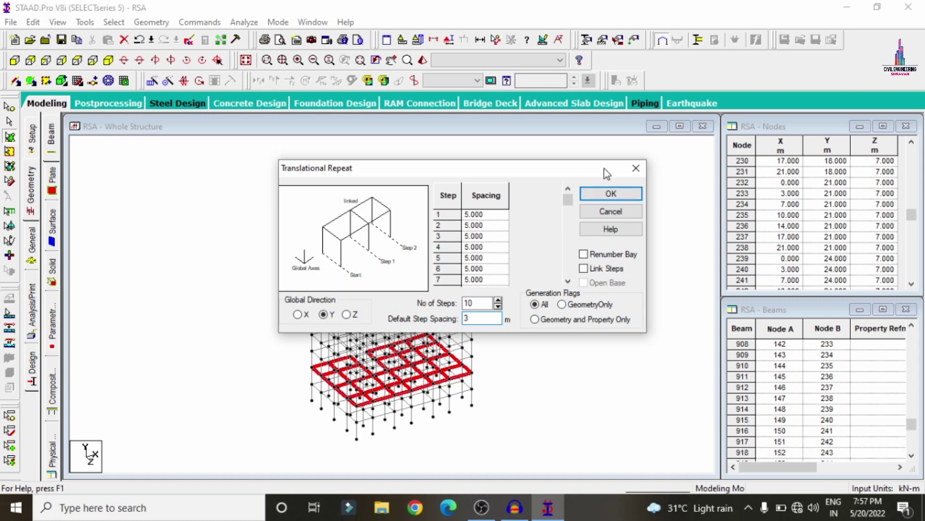
left_click(611, 193)
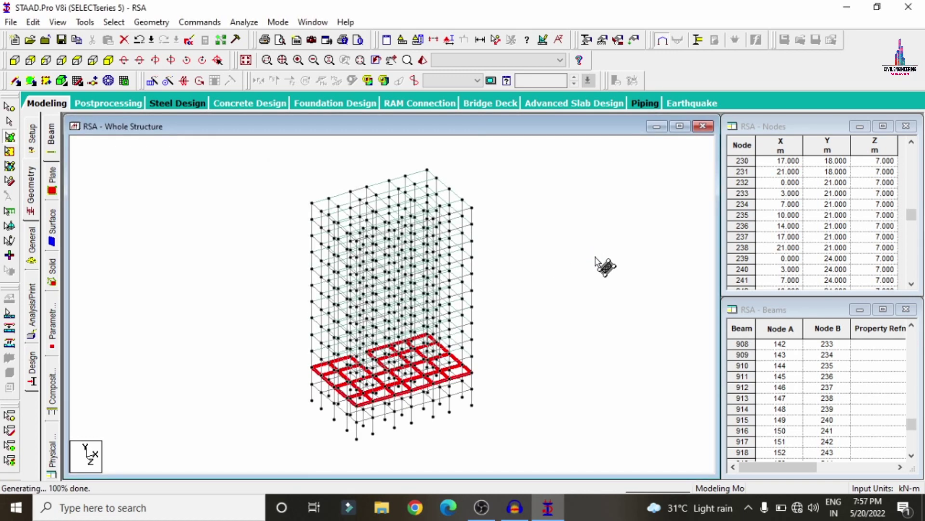
left_click(547, 242)
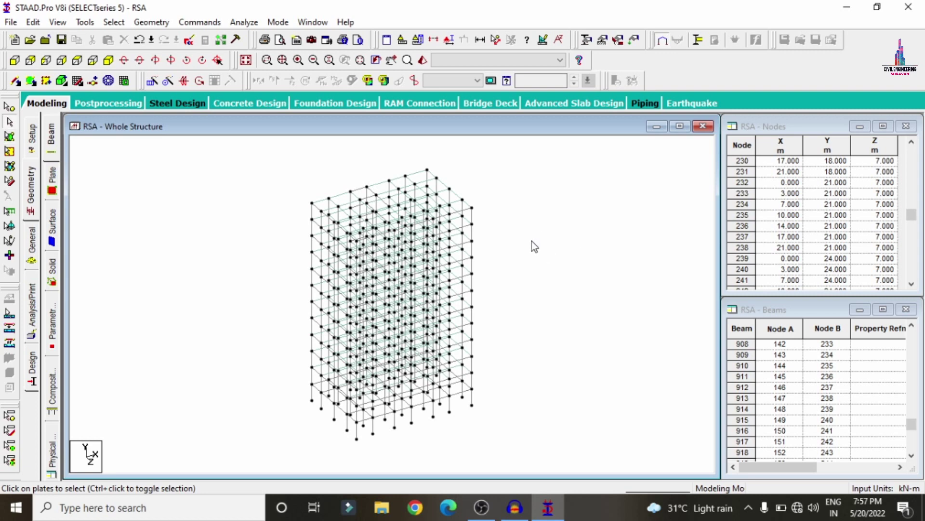
Step: Inspect the building and its floor plates from different angles in an enlarged 3D rendered view
left_click(44, 106)
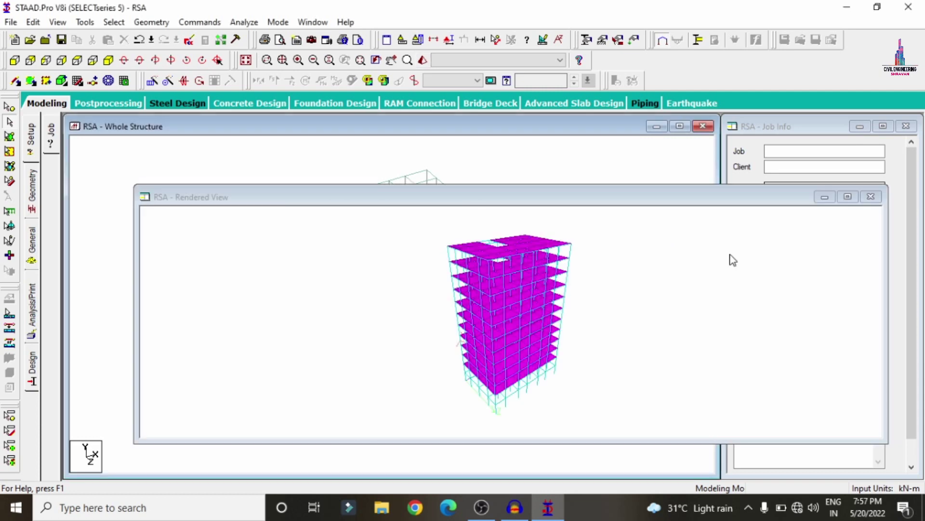
left_click(848, 197)
left_click_drag(490, 407, 544, 306)
left_click(51, 107)
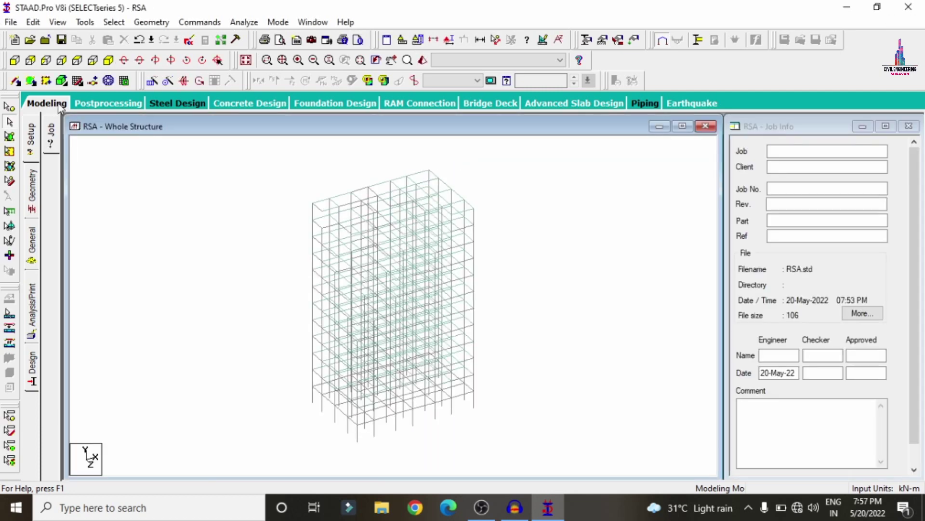
Step: Define a rectangular concrete section with YD 0.5 m and ZD 0.5 m
left_click(35, 250)
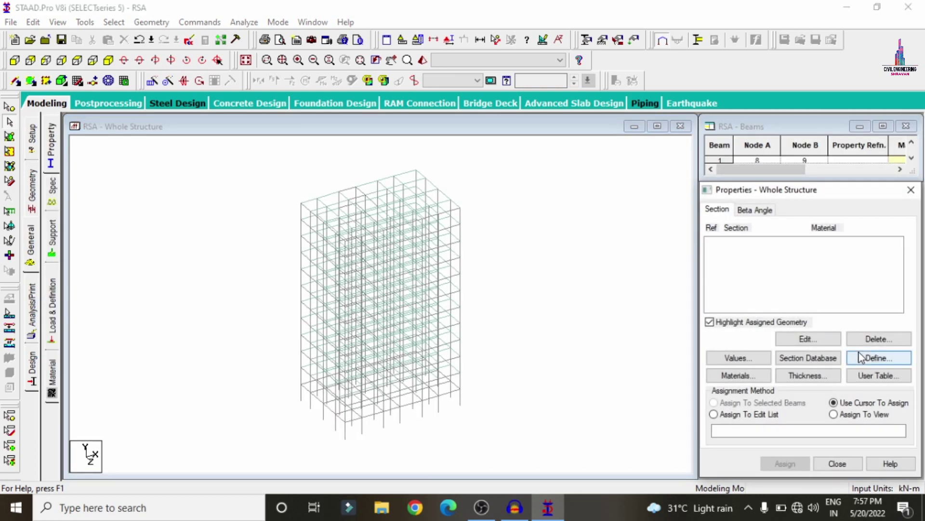
left_click(872, 357)
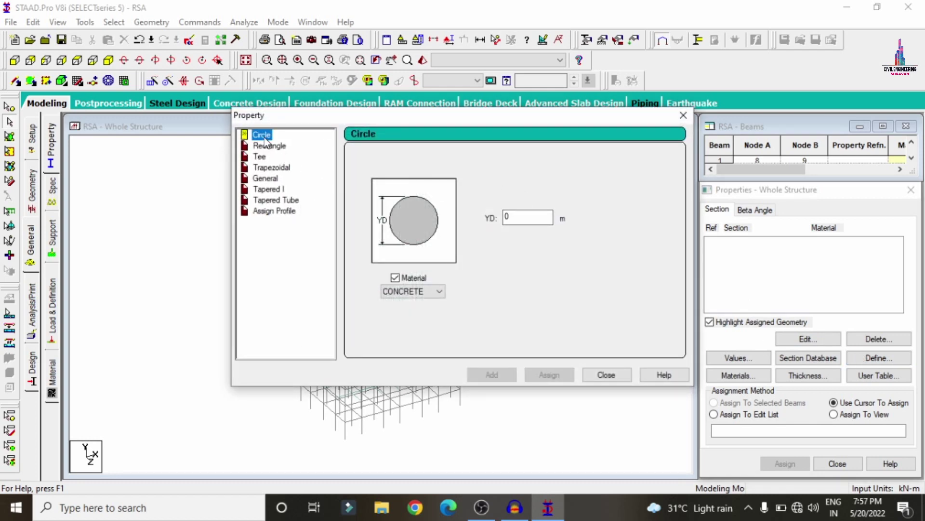
left_click(270, 145)
left_click(525, 206)
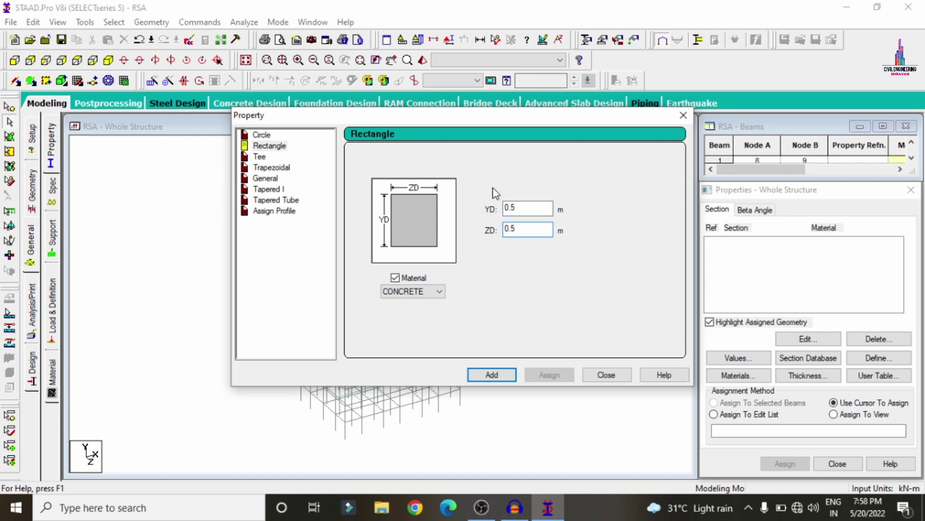
left_click(492, 375)
Step: Define a second rectangular concrete section with YD 0.5 m and ZD 0.23 m
left_click(542, 230)
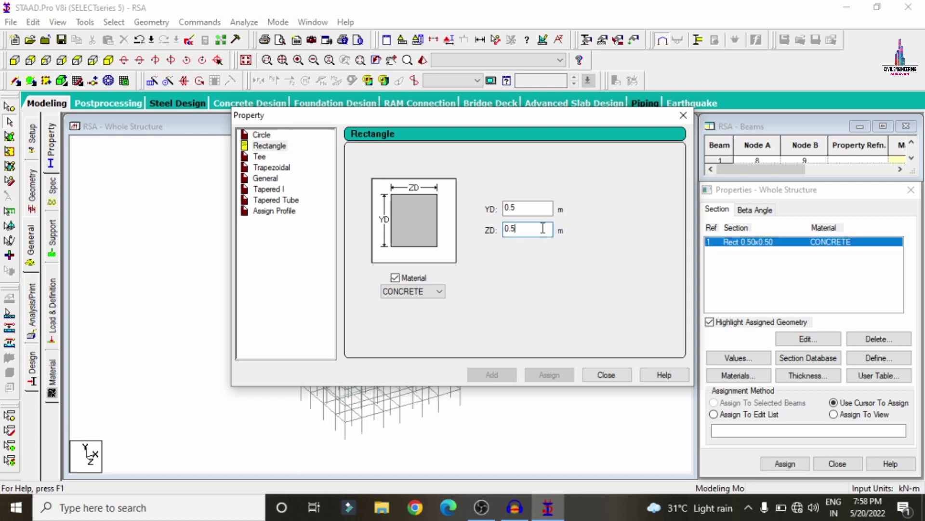
key("BackSpace")
type(".23")
key("Return")
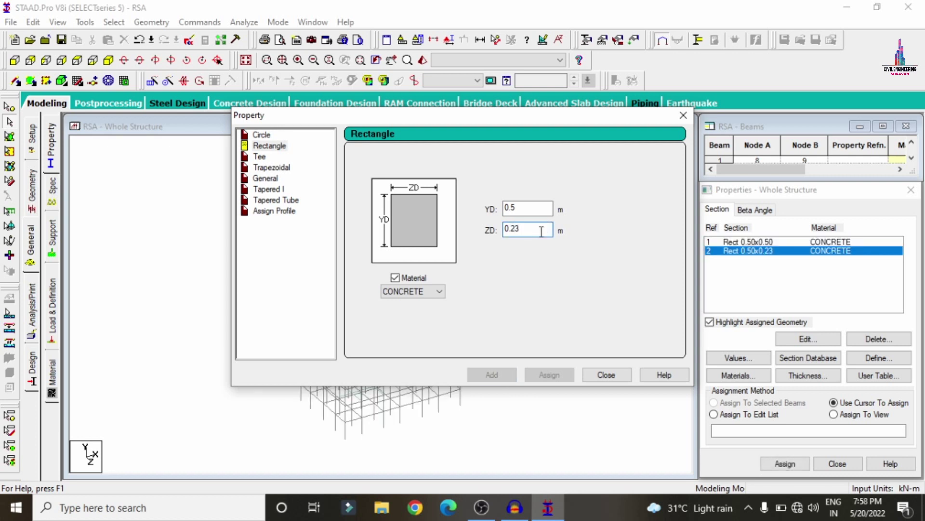
left_click(607, 375)
Step: Define a concrete plate element thickness of 0.15 m at all four nodes
left_click(805, 375)
left_click(578, 198)
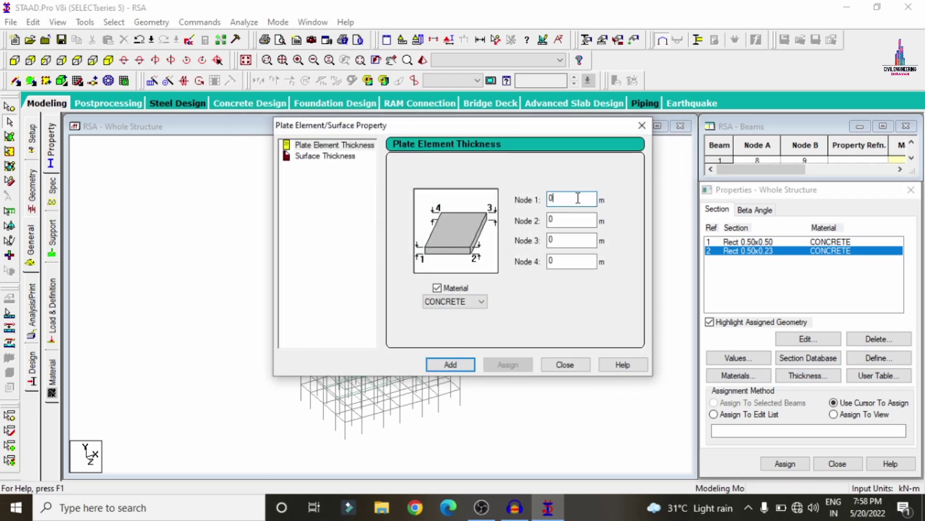
type("15")
key("Return")
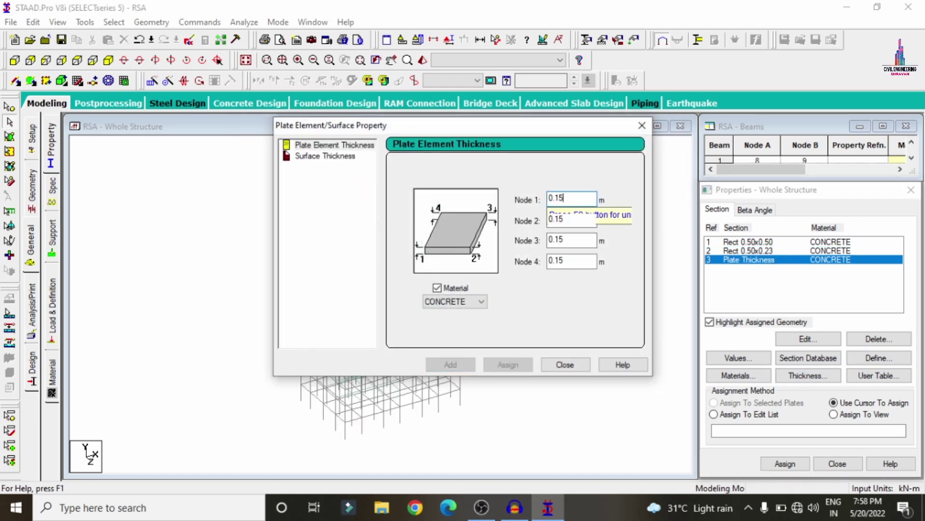
left_click(642, 126)
Step: Assign the Rect 0.50x0.50 section to all members parallel to the Y axis
left_click(736, 244)
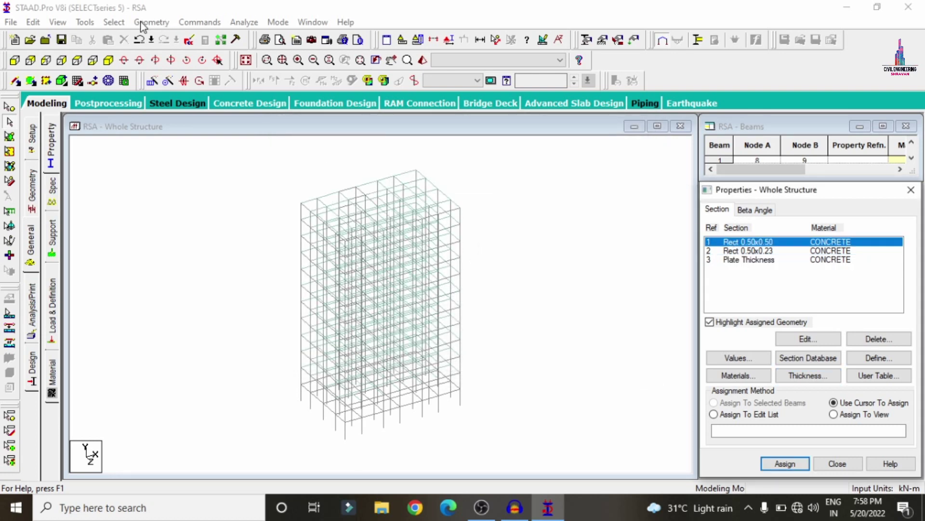
left_click(115, 22)
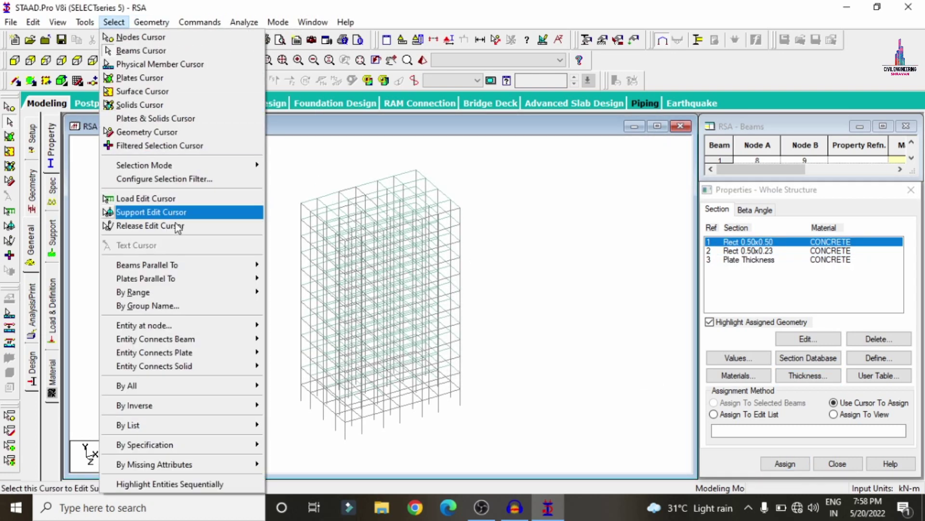
mouse_move(185, 266)
left_click(282, 278)
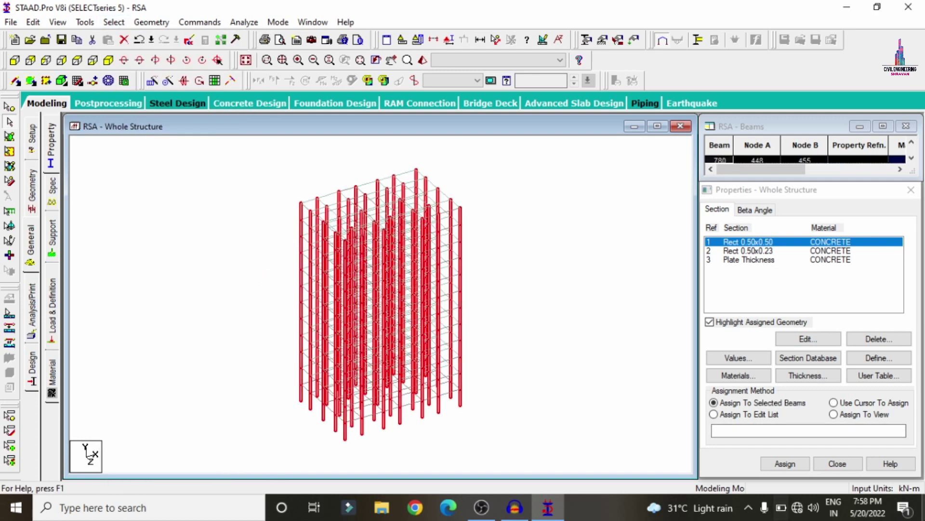
left_click(785, 463)
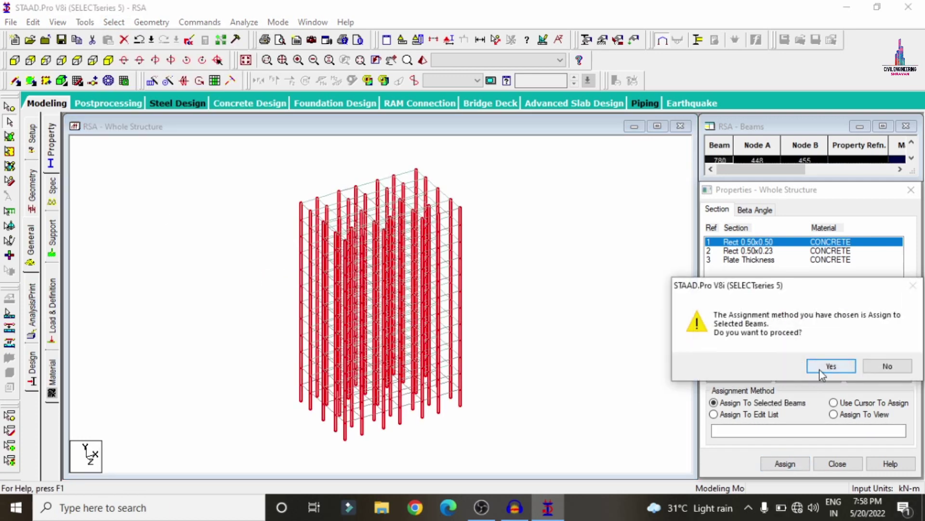
left_click(830, 366)
Step: Assign the Rect 0.50x0.23 section to all beams parallel to the X and Z axes, and accept the auto save
left_click(769, 250)
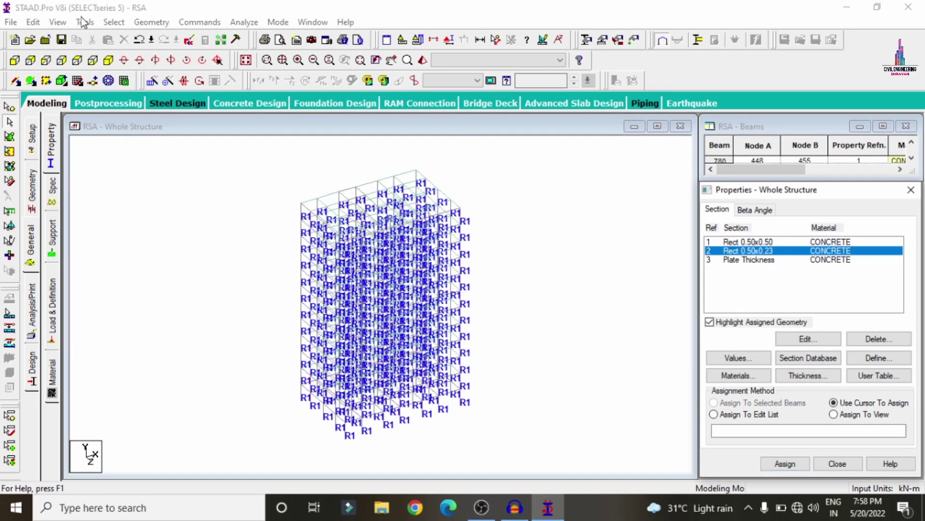
left_click(115, 22)
mouse_move(183, 266)
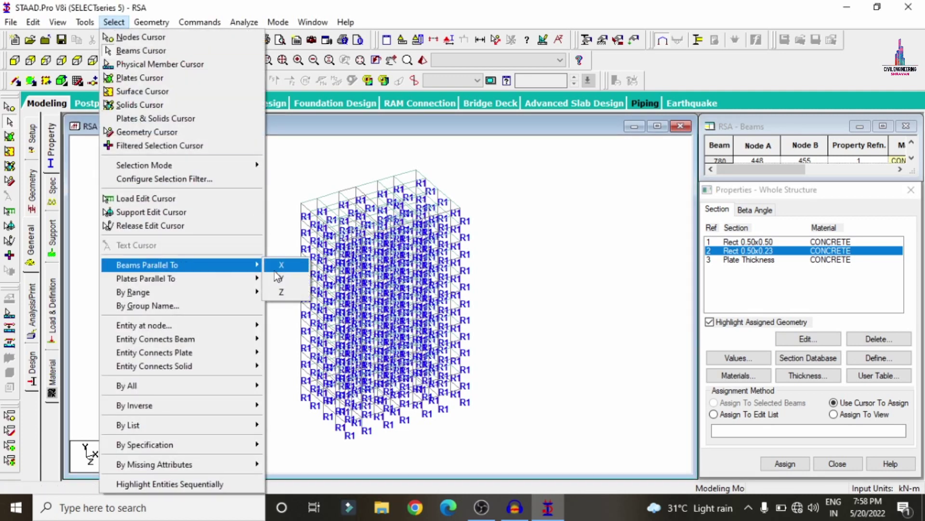
left_click(284, 266)
left_click(114, 22)
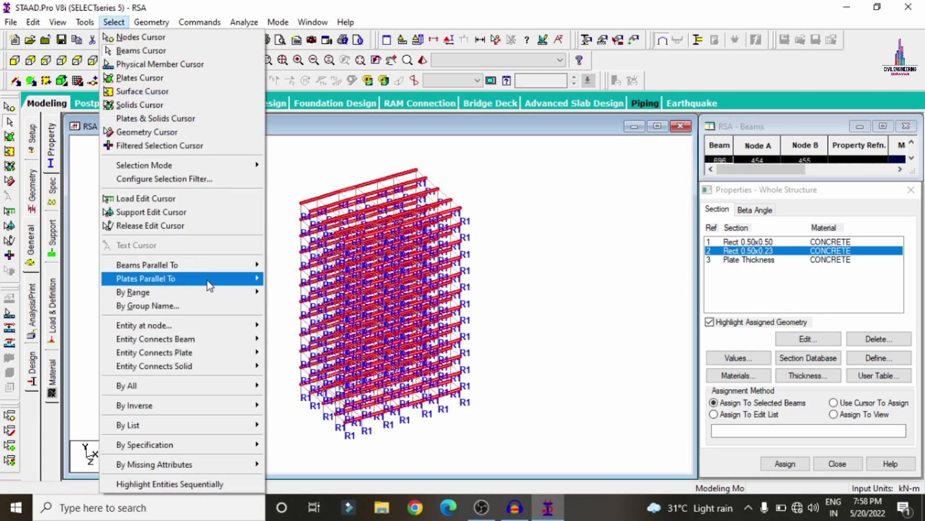
mouse_move(243, 268)
left_click(282, 289)
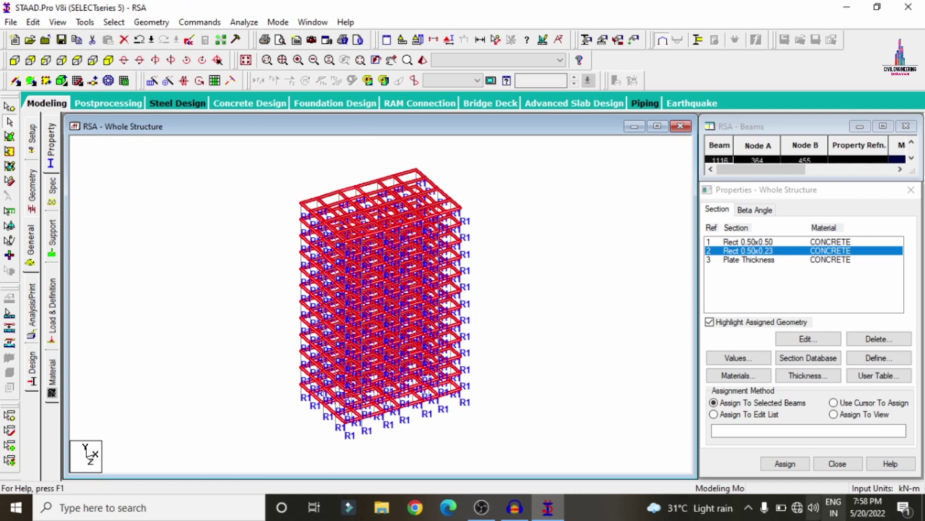
left_click(785, 463)
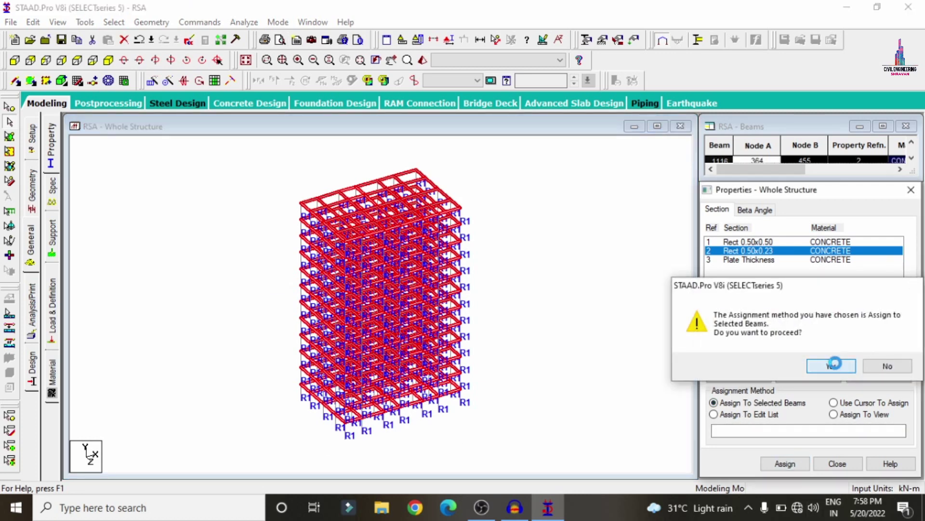
left_click(831, 363)
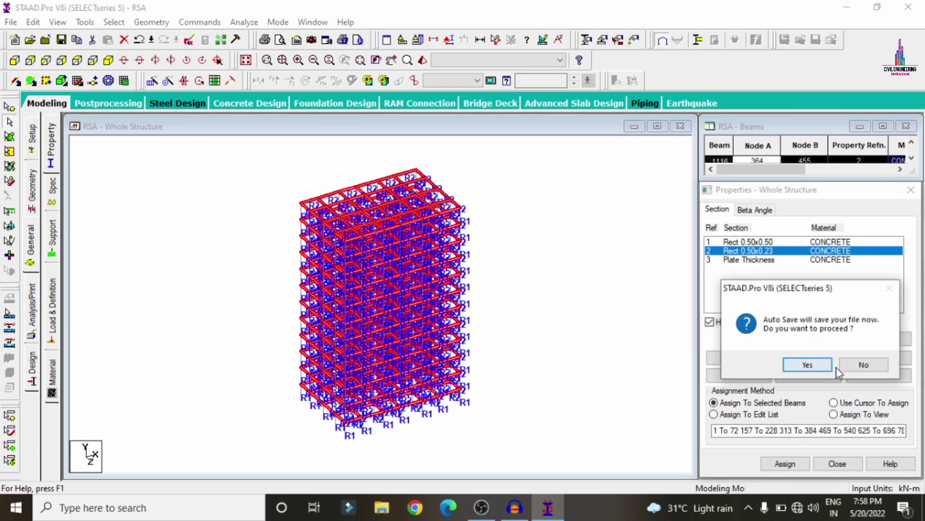
left_click(819, 366)
Step: Assign the Plate Thickness property to all floor plates in the view
left_click(739, 260)
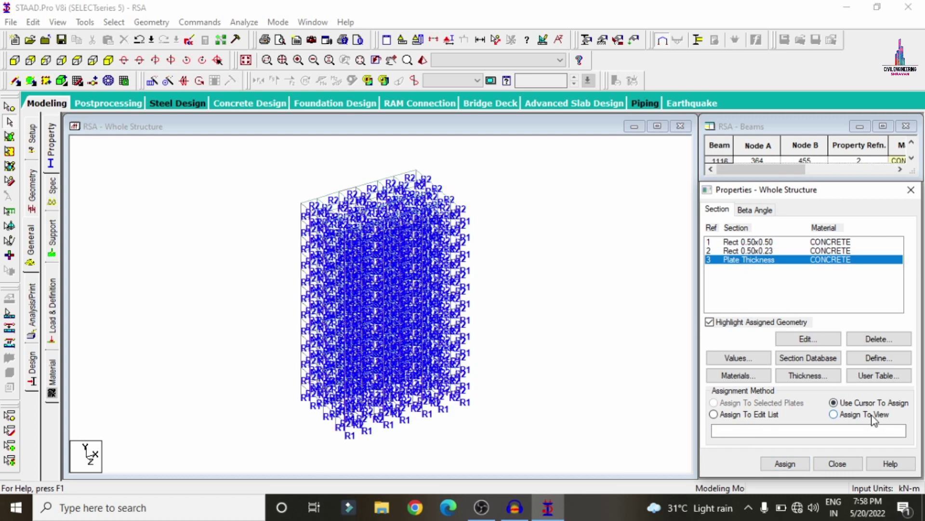
left_click(834, 414)
left_click(784, 464)
left_click(825, 364)
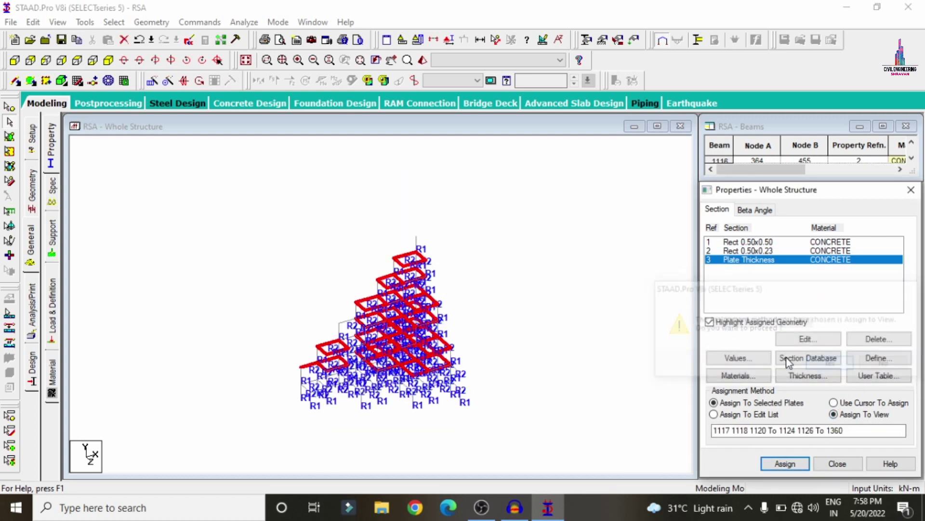
Step: Render the whole structure in 3D and inspect its columns, beams and floor plates from above, returning to the modelling view
left_click(30, 129)
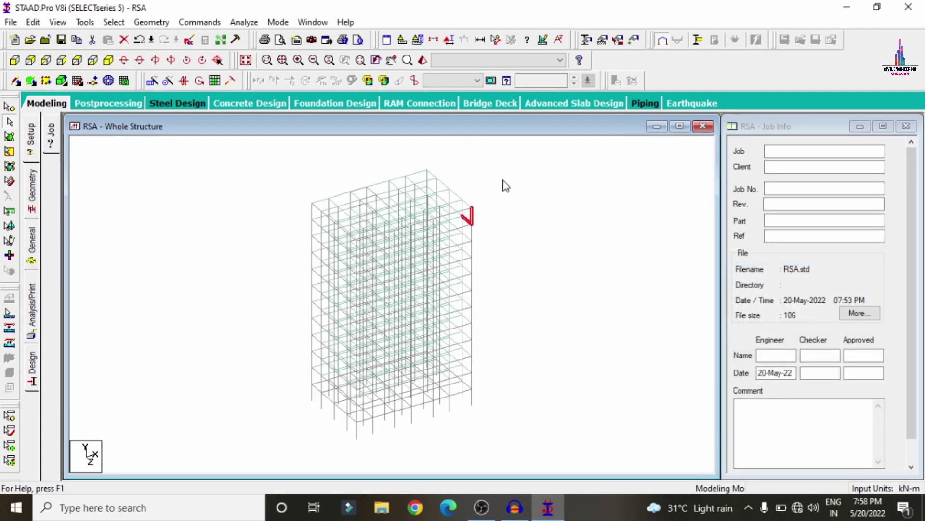
left_click(423, 60)
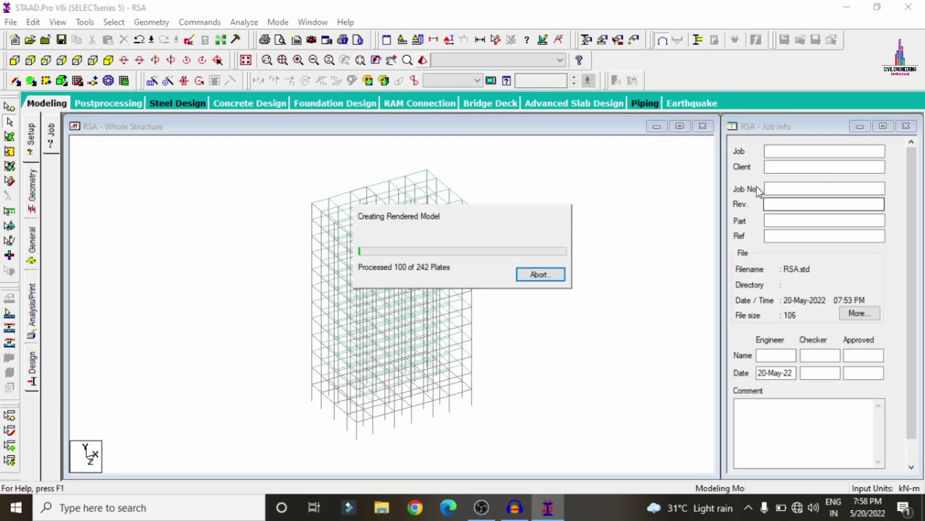
left_click(795, 144)
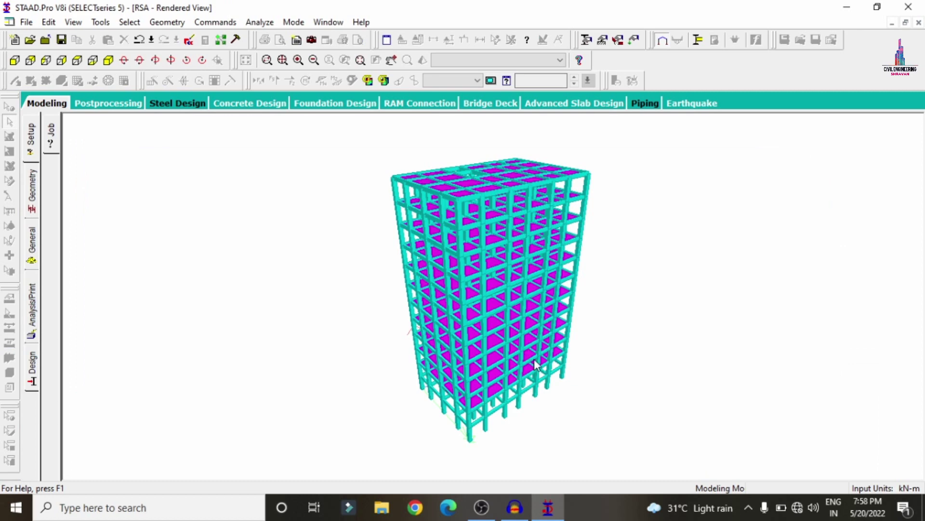
left_click_drag(534, 359, 374, 397)
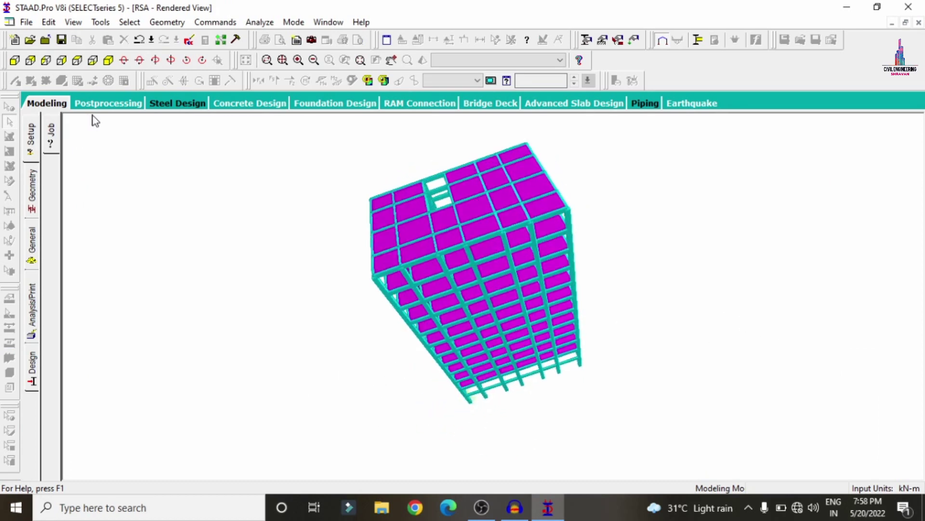
left_click(44, 108)
Step: Create a fixed support definition for the structure
left_click(33, 246)
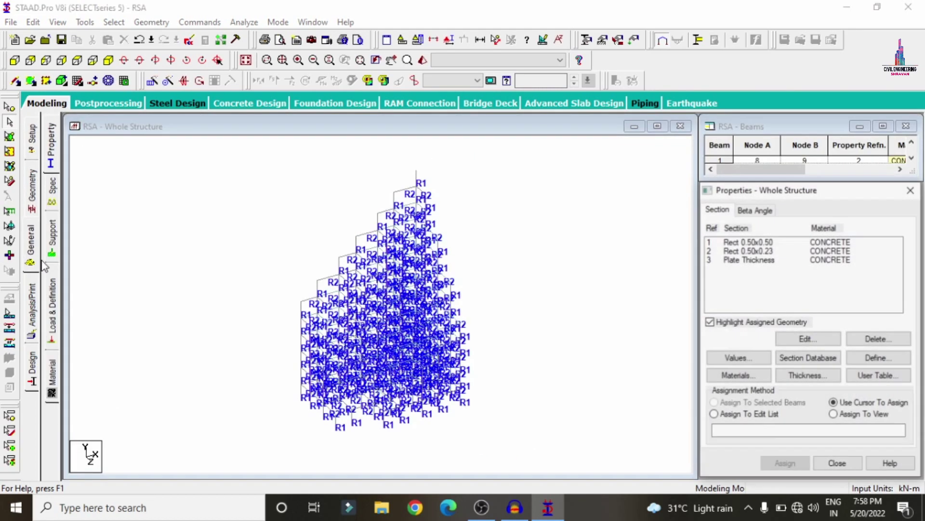
left_click(51, 239)
left_click(802, 363)
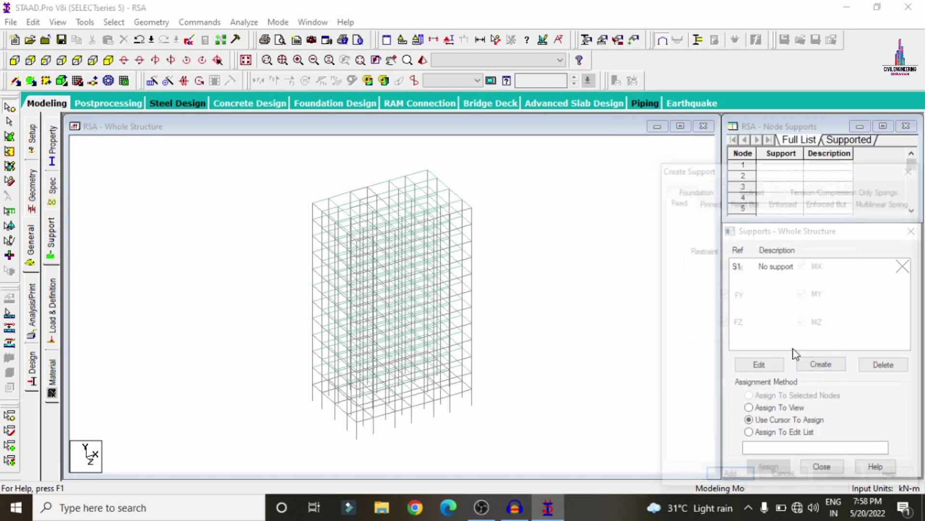
left_click(709, 478)
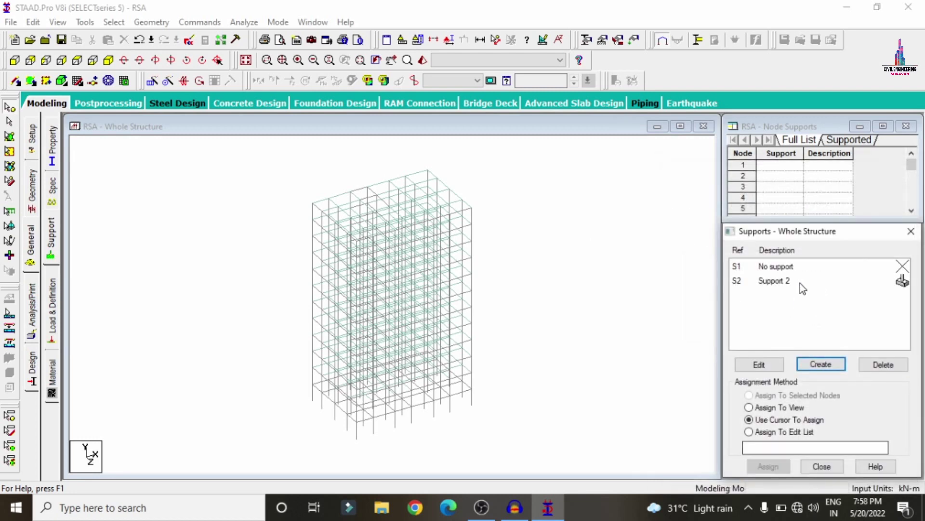
Step: Assign the fixed support, Support 2, to all base nodes of the columns
left_click(900, 279)
left_click(26, 63)
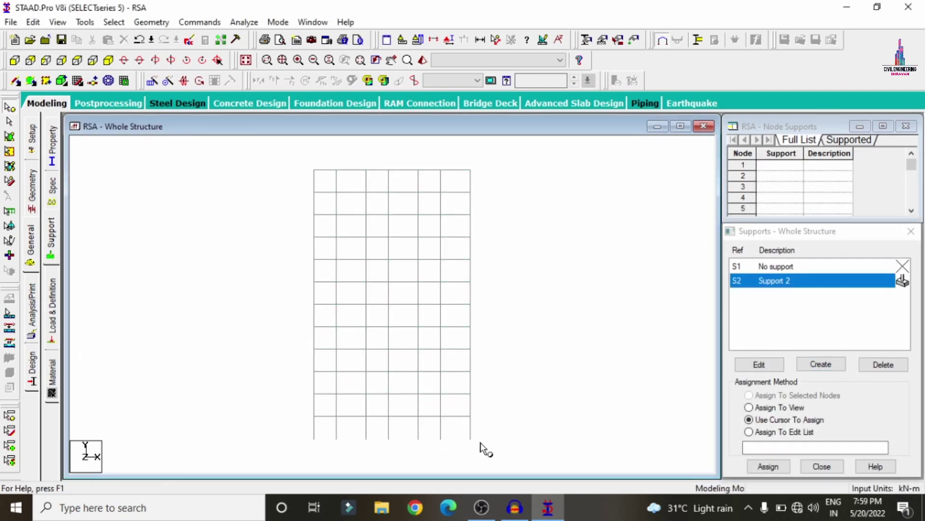
left_click_drag(248, 430, 487, 451)
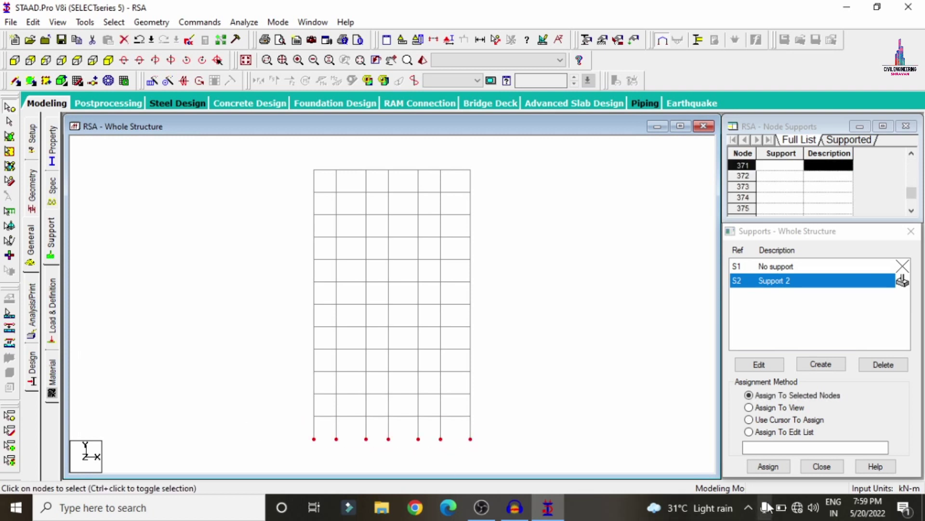
left_click(768, 466)
left_click(839, 387)
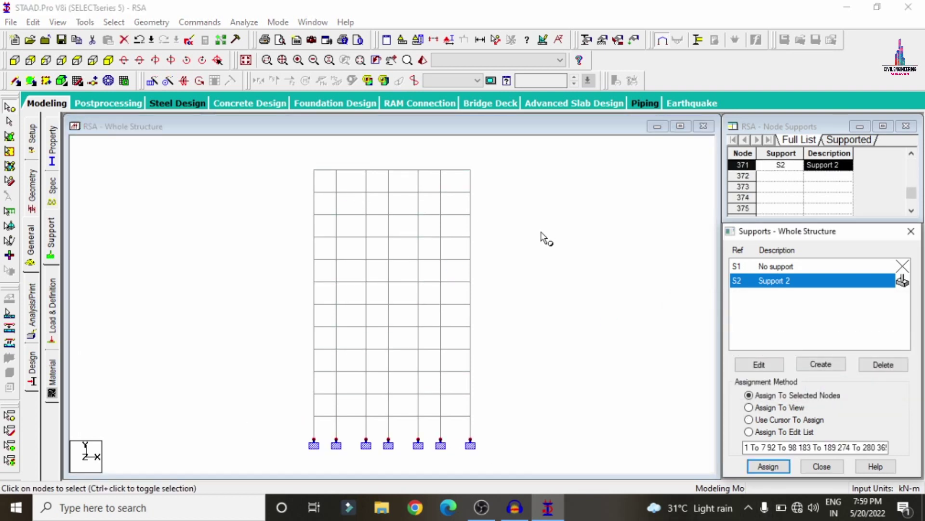
left_click(109, 60)
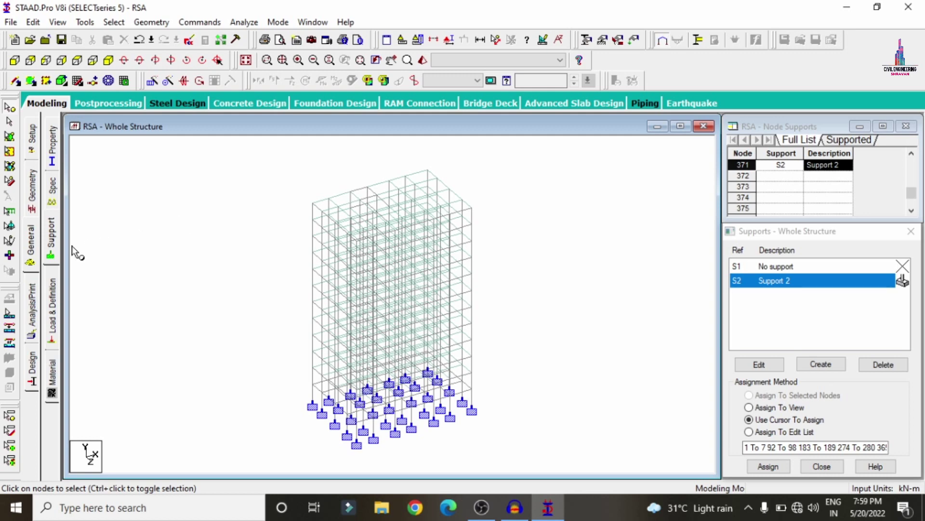
Step: Start a new seismic definition using the IS 1893 - 2002/2005 code
left_click(53, 321)
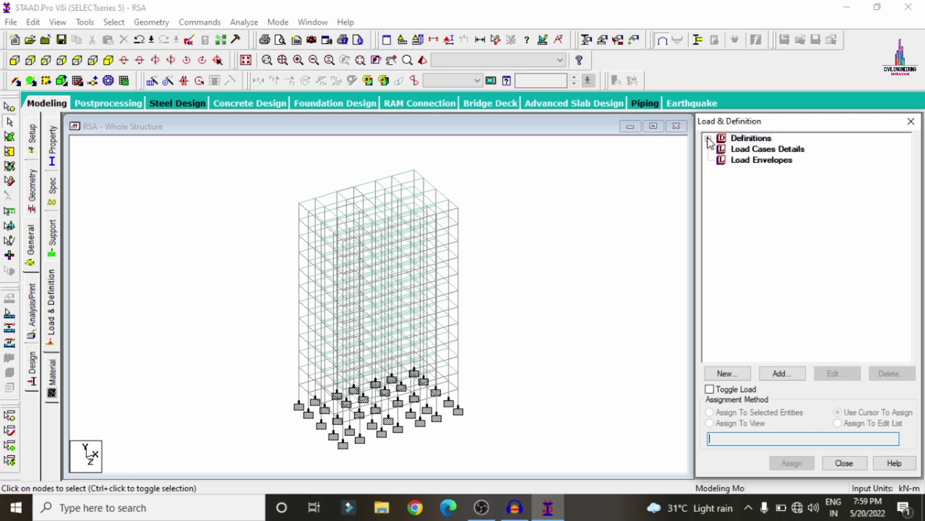
left_click(708, 139)
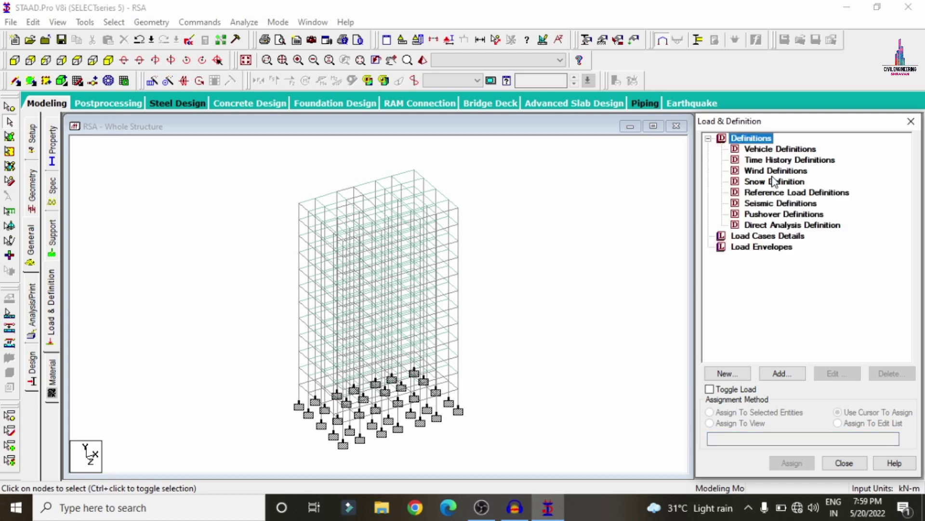
left_click(763, 208)
left_click(782, 374)
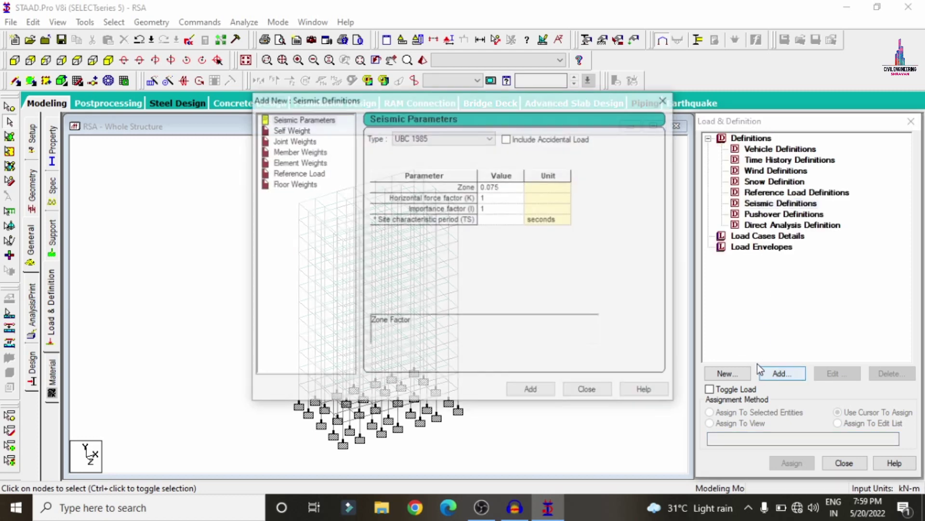
left_click(458, 138)
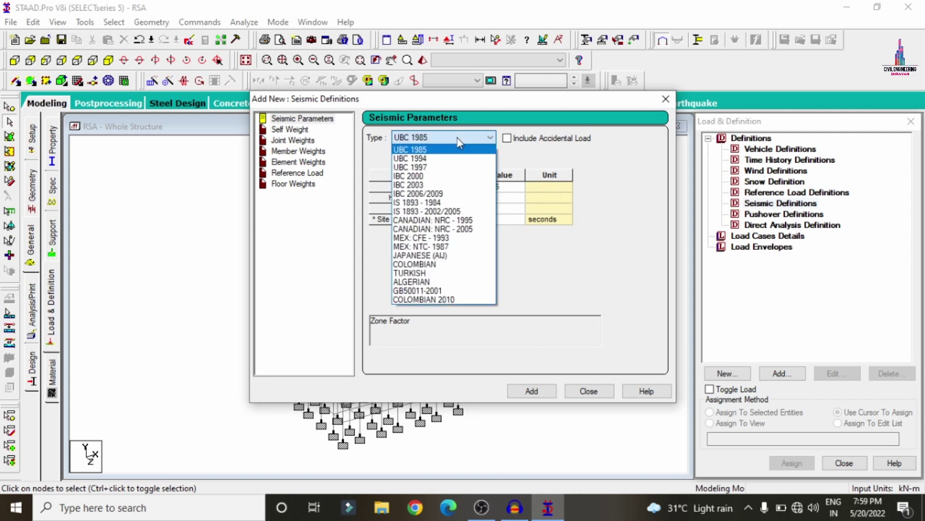
scroll(460, 142, "down", 3)
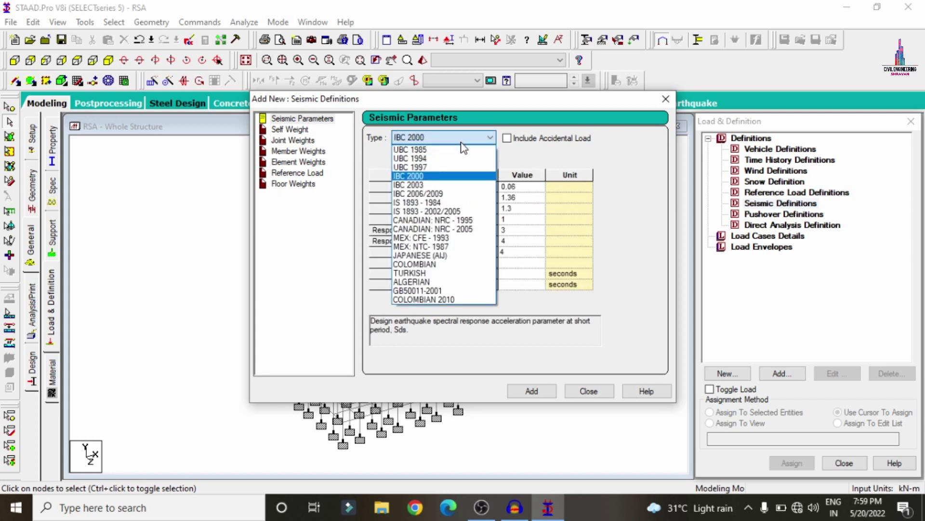
left_click(445, 211)
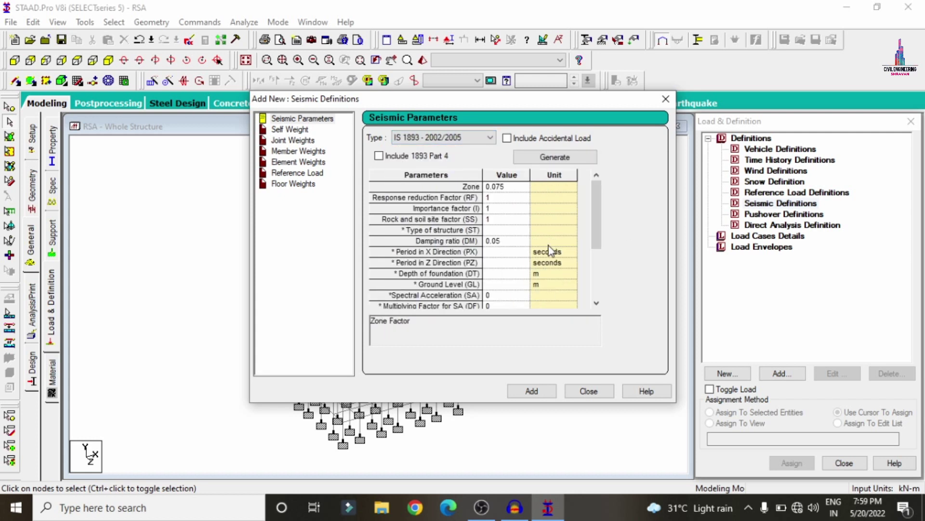
Step: In the IS:1893 parameter generator, choose the zone factor by Zone V and Special RC Moment Resisting Frame (SMRF) for response reduction
left_click(555, 157)
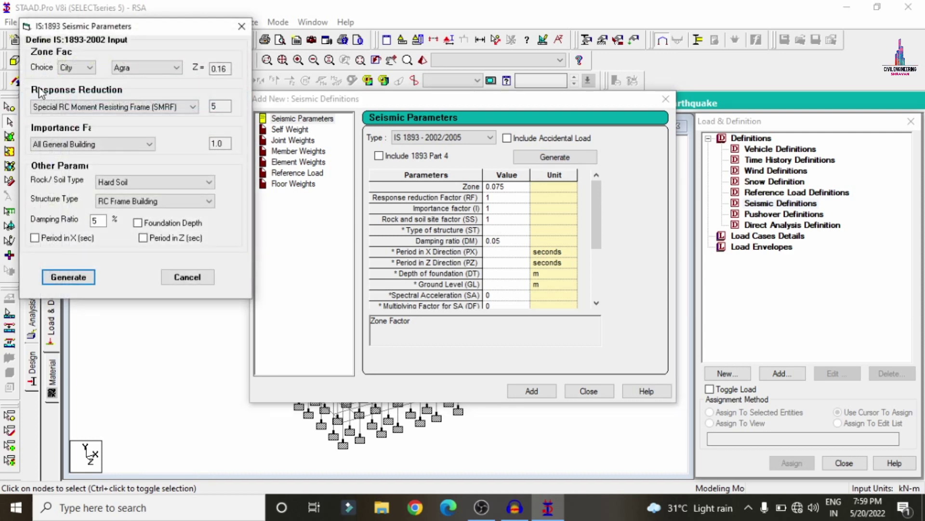
left_click(67, 78)
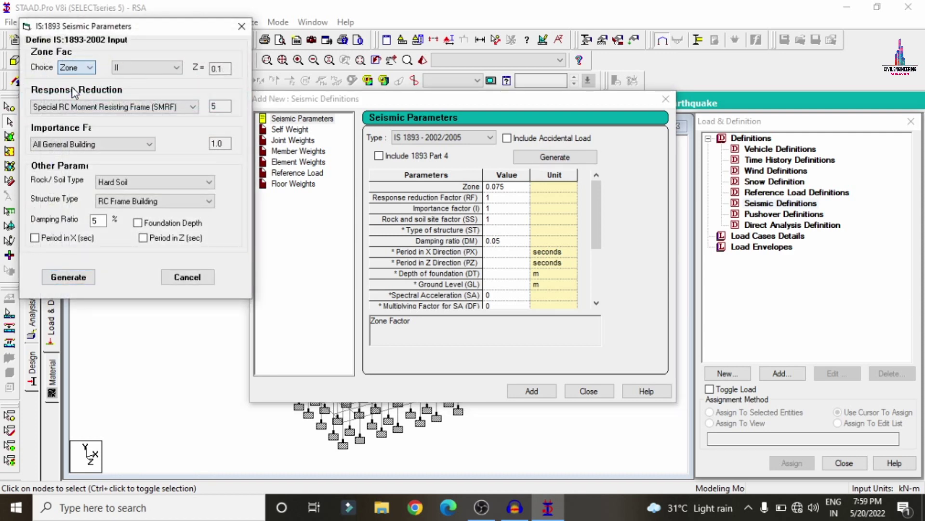
left_click(156, 68)
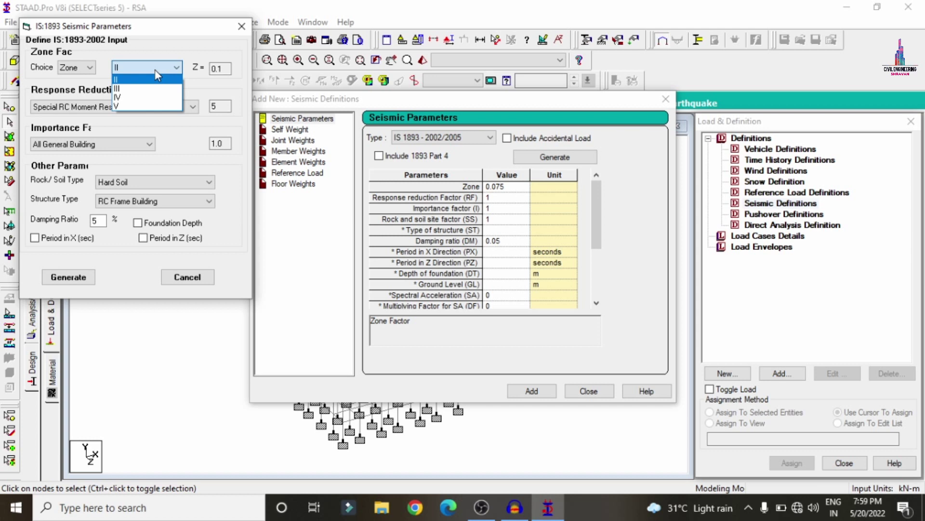
left_click(140, 106)
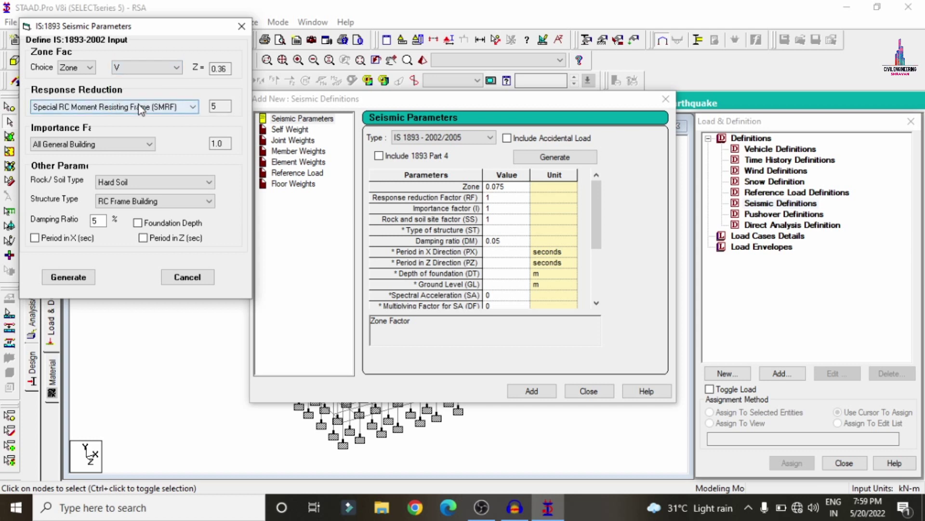
left_click(100, 106)
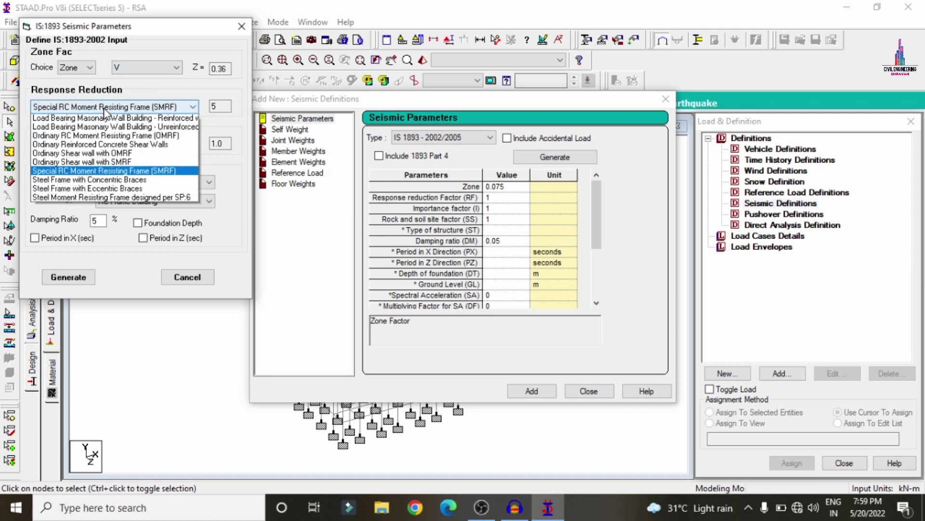
left_click(96, 161)
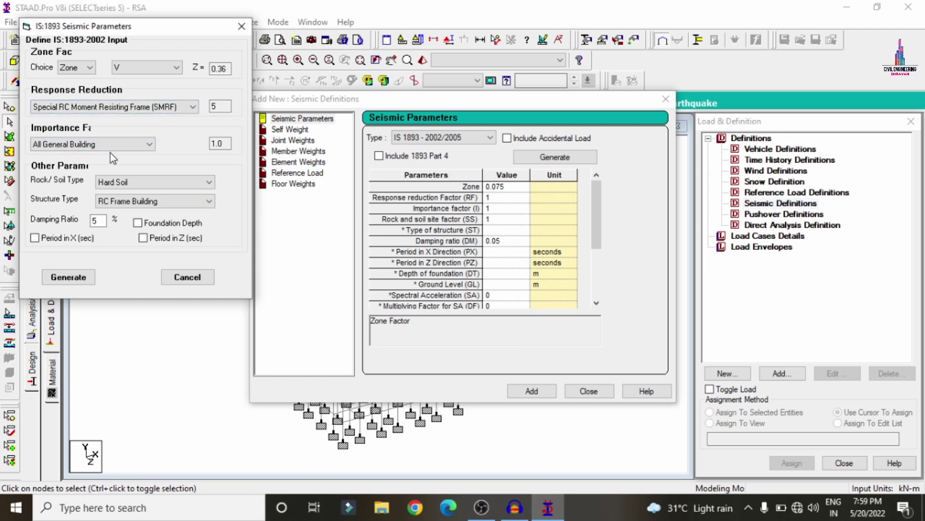
Step: Set the rock/soil type to Medium Soil in the IS:1893 seismic parameters
left_click(116, 182)
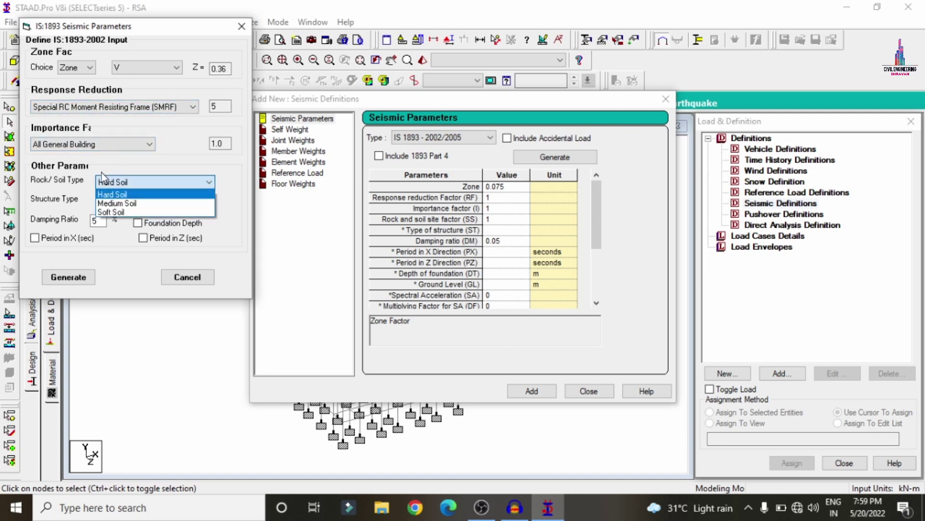
left_click(114, 194)
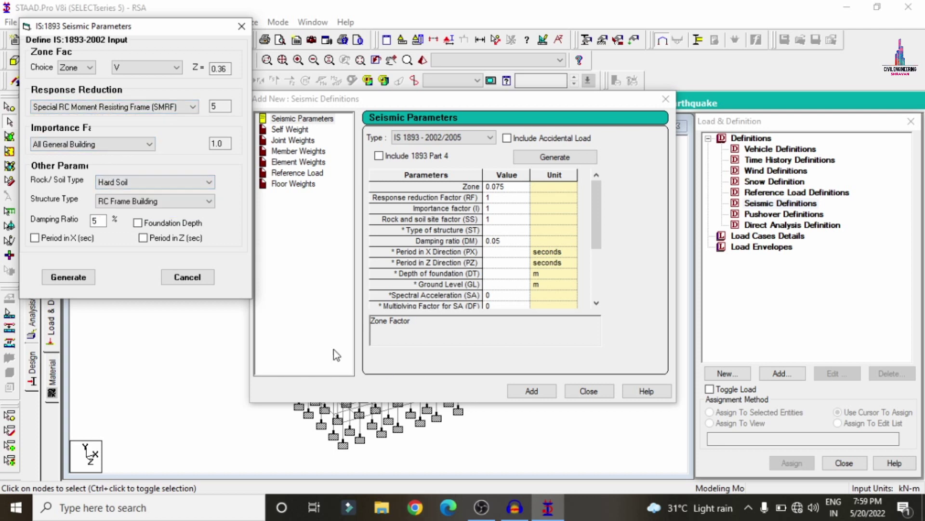
left_click(210, 182)
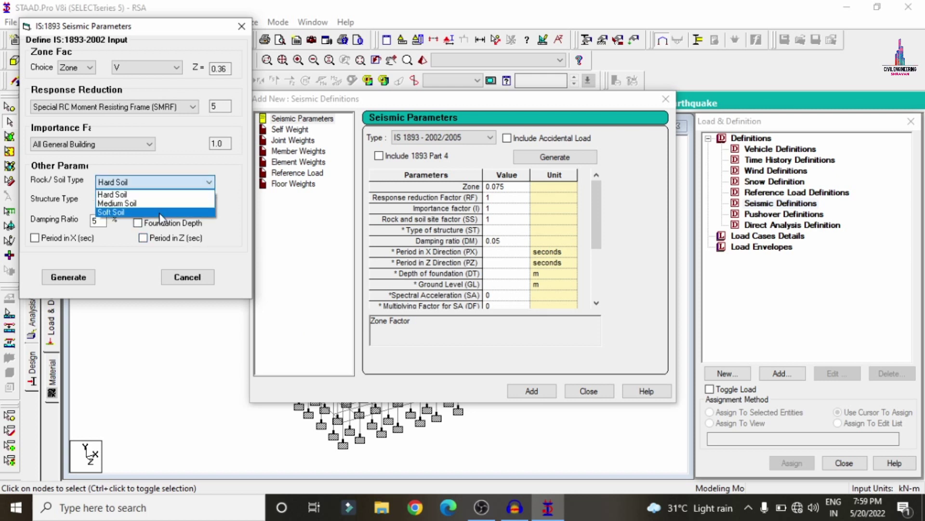
left_click(118, 203)
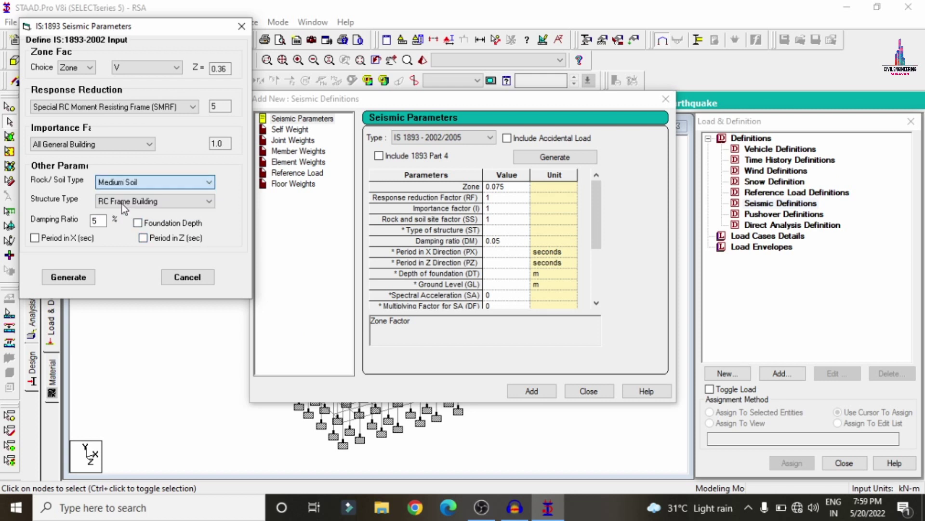
Step: Generate the IS 1893 seismic parameters, correct the damping ratio to 0.05, and add them to the seismic definition
left_click(70, 277)
left_click(508, 247)
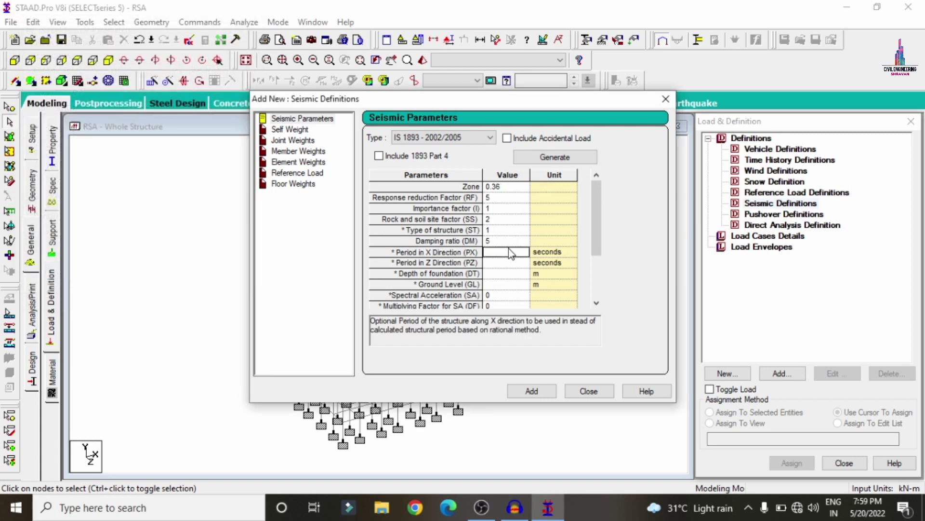
left_click(508, 239)
type("0.")
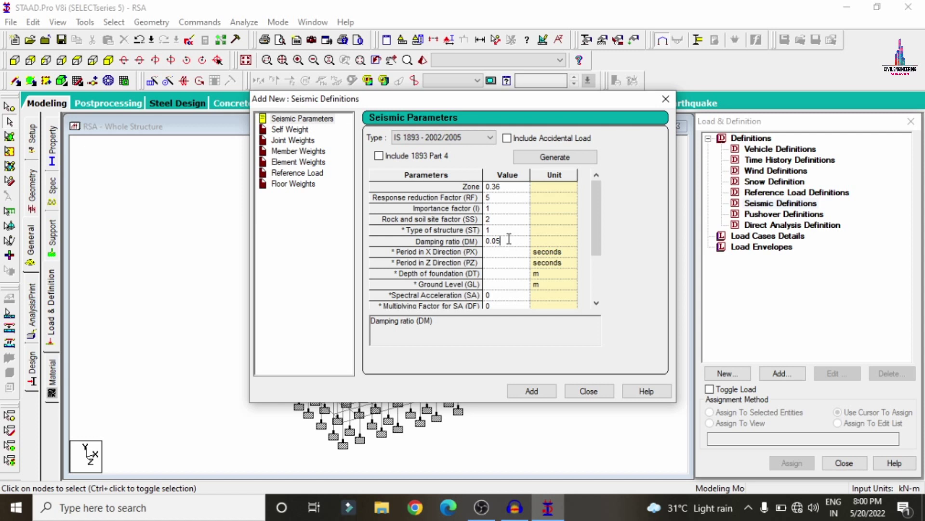
left_click(532, 390)
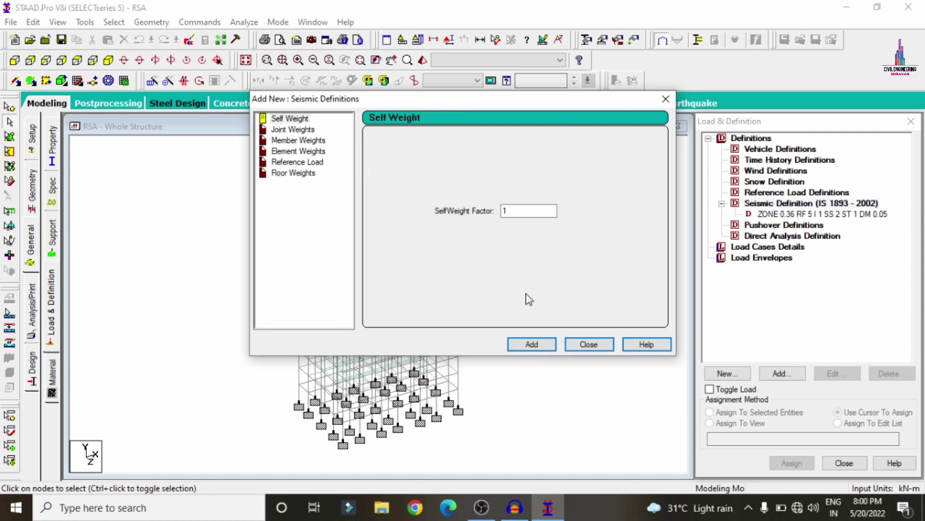
Step: Add a self-weight factor of 1 to the seismic definition and choose the UNI loading type for a member weight
left_click(532, 345)
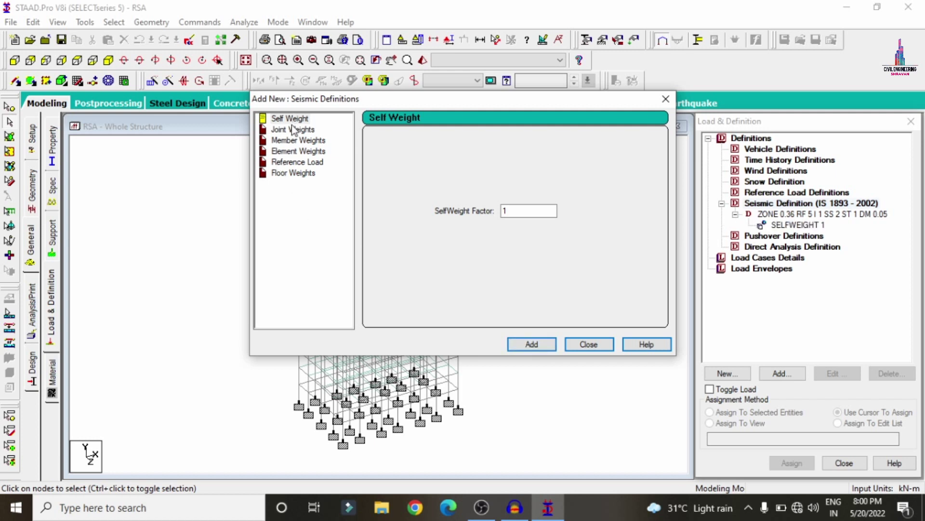
left_click(295, 142)
left_click(511, 170)
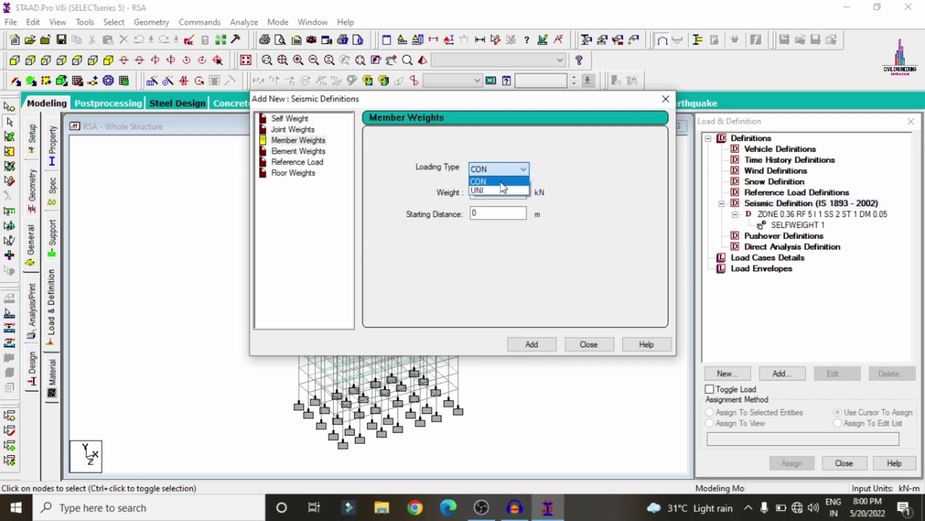
left_click(498, 190)
left_click(498, 191)
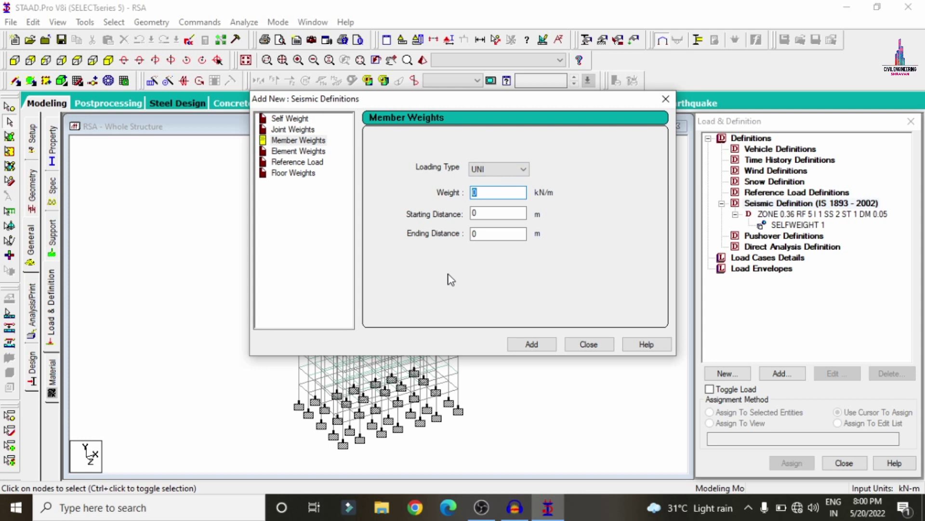
Step: Switch to Calculator and compute the first wall load as 0.23 × 3 × 20
left_click(145, 507)
type("c")
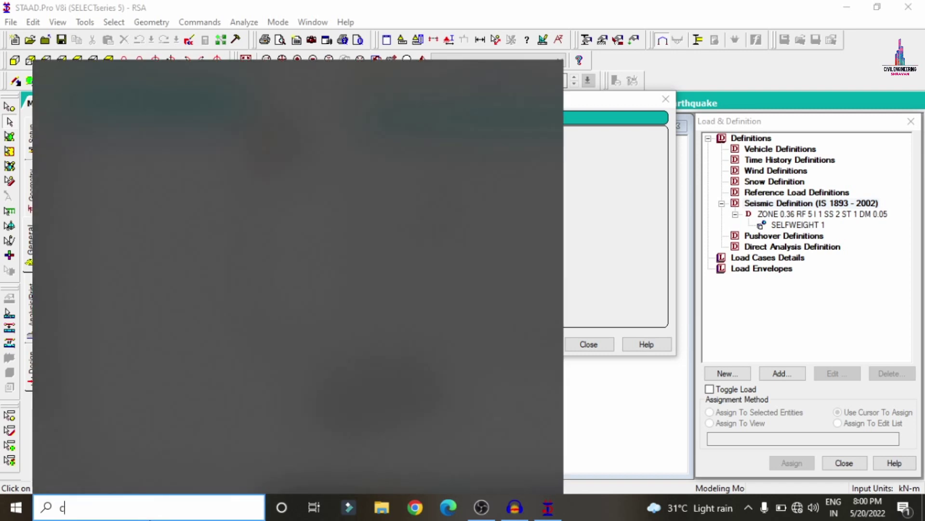
type("al")
key("Return")
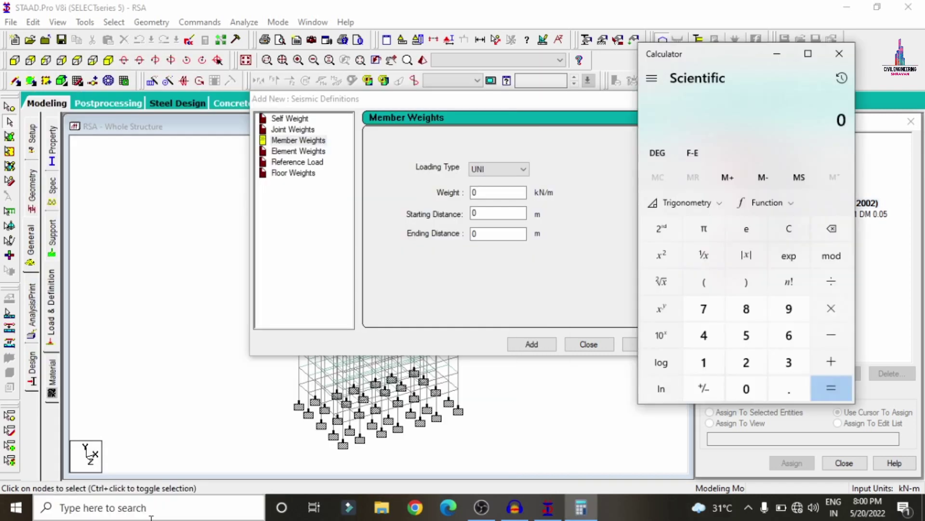
type("0.23")
type("*20")
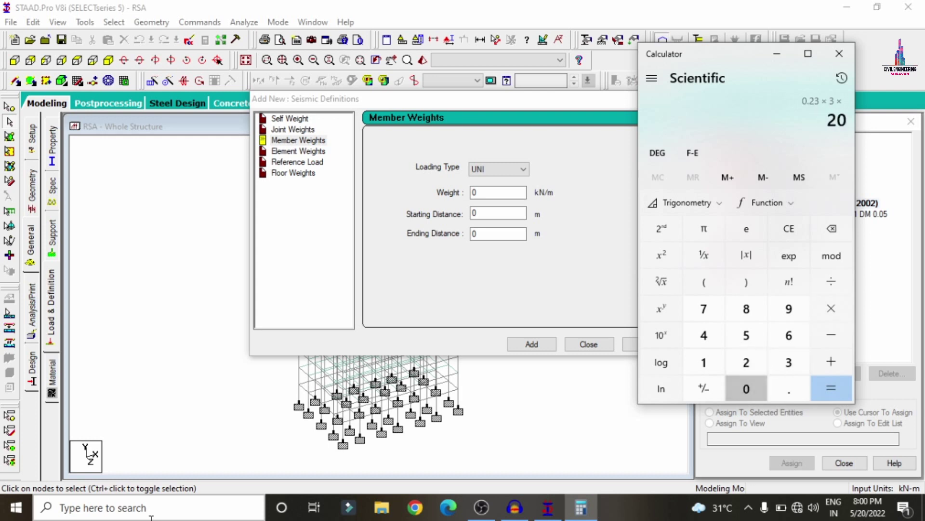
key("Return")
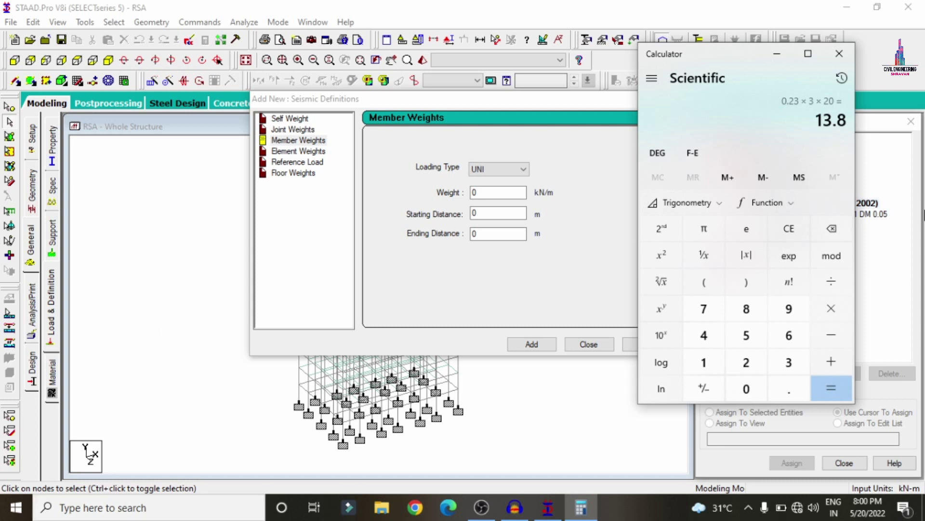
Step: Clear the calculator and compute the second wall load as 0.125 × 3 × 20
left_click(786, 229)
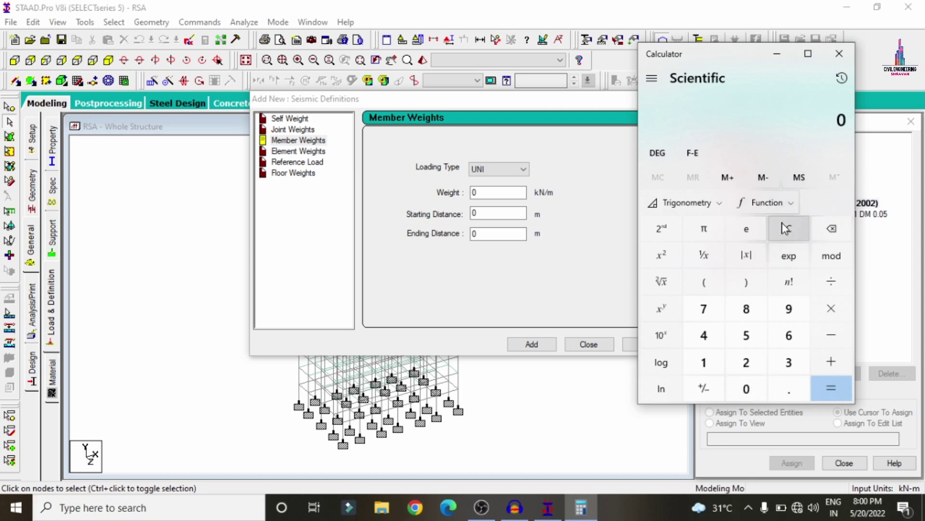
type(".125")
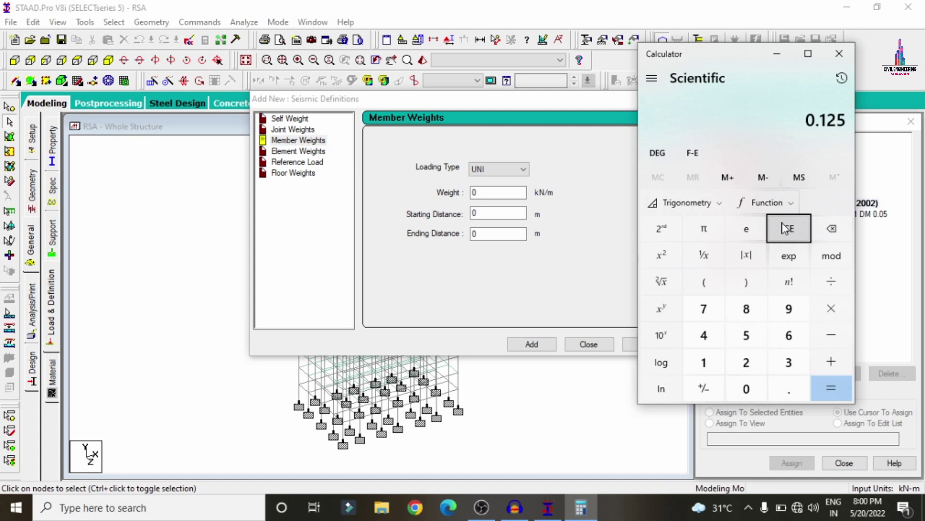
key("asterisk")
type("3")
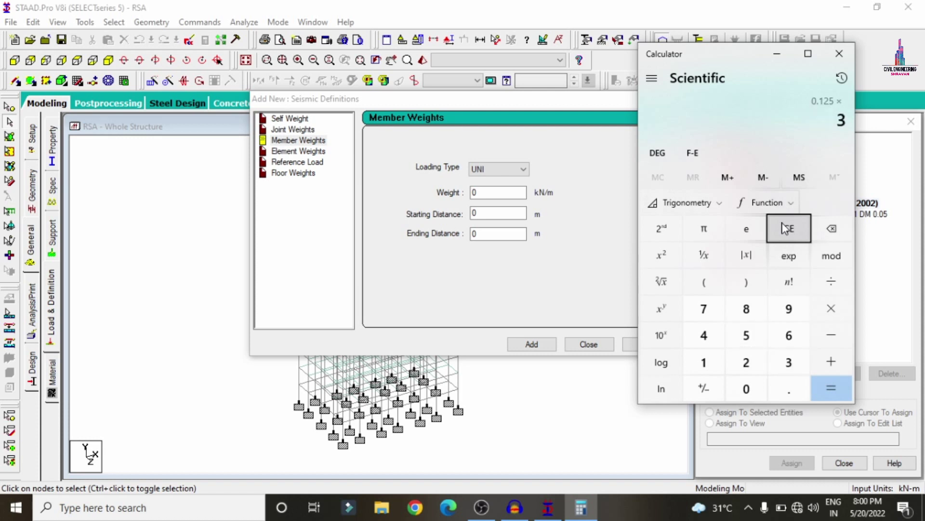
key("asterisk")
type("20")
key("Return")
Step: Clear the calculator, compute 0.125 × 1.2 × 20, and add 7.5 and 13.8 to that result
left_click(783, 230)
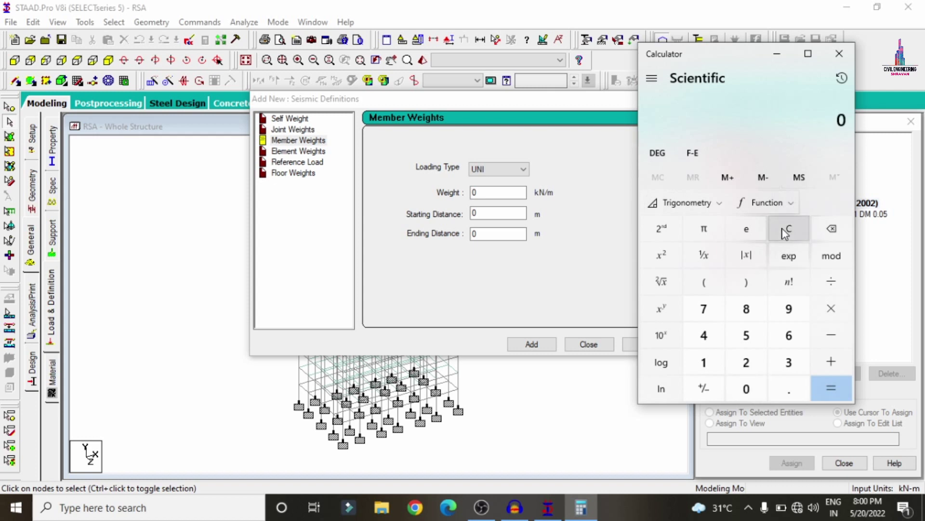
type(".125")
type("*1.2")
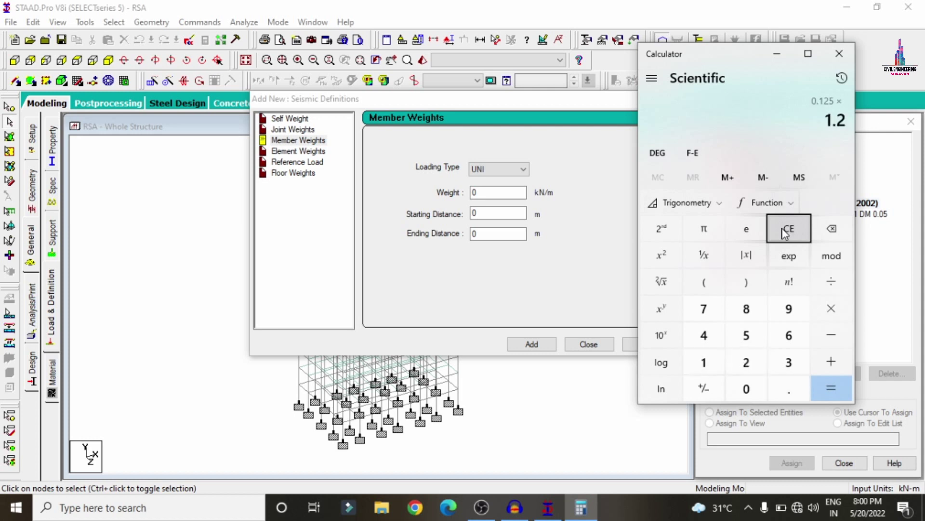
type("*20=")
type("+7.")
type("5+13.")
type("8")
key("Return")
Step: Add a uniform member weight of 24.3 kN/m to the seismic definition and close the definition dialog
left_click(497, 191)
type("24.")
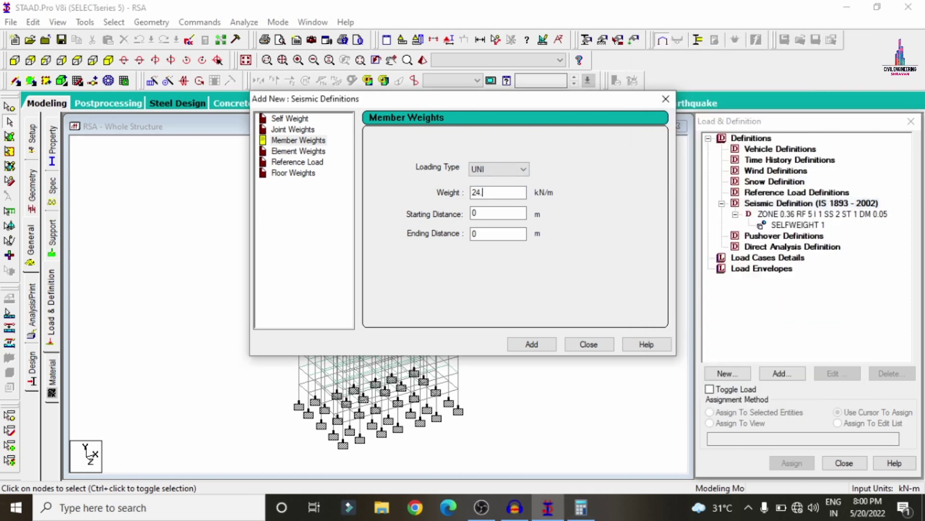
type("3")
left_click(543, 343)
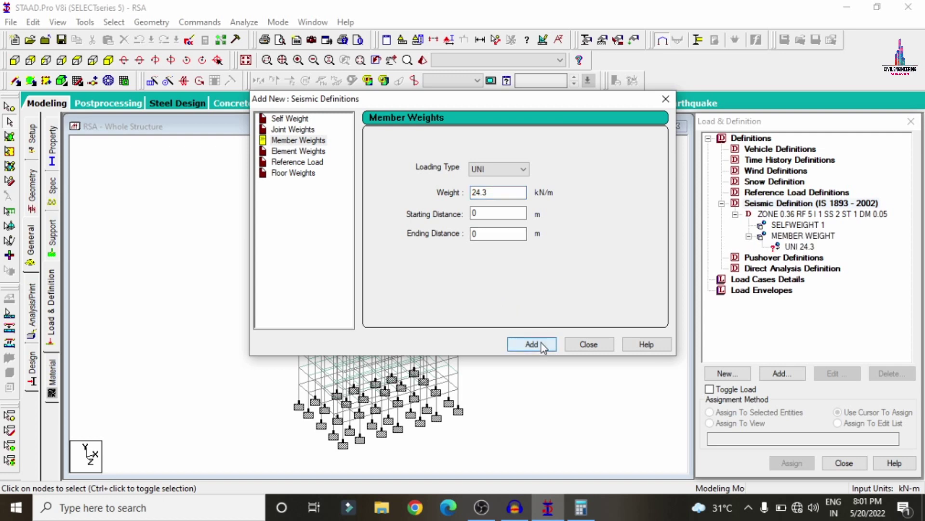
left_click(589, 344)
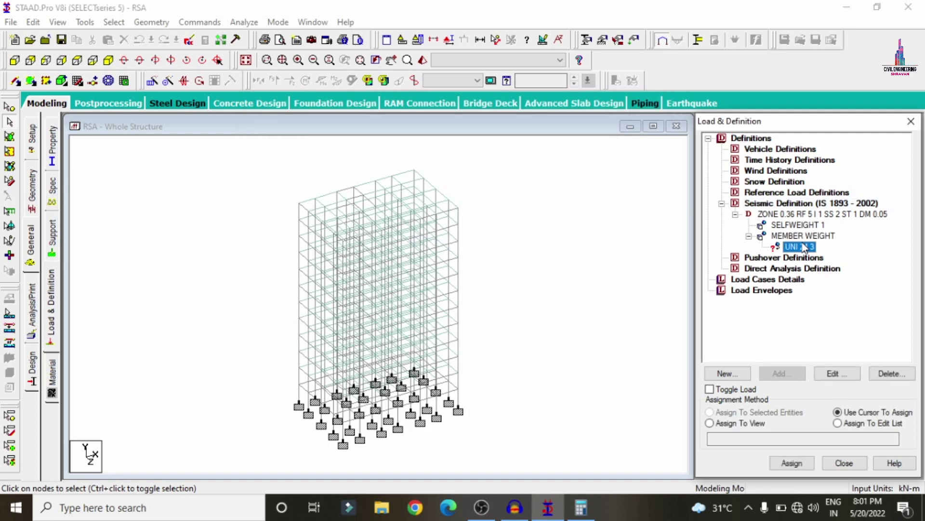
Step: Assign the UNI 24.3 member weight to all beams parallel to the X and Z axes
left_click(113, 22)
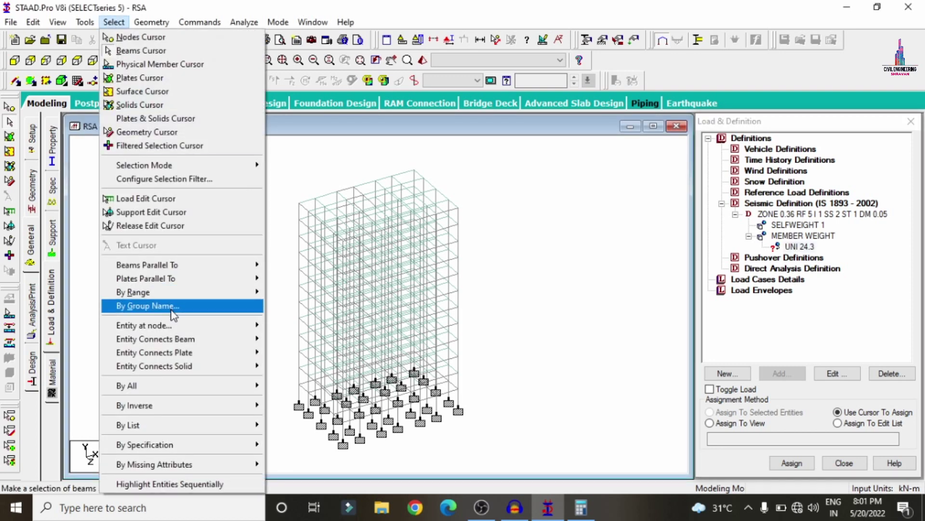
mouse_move(174, 265)
left_click(288, 273)
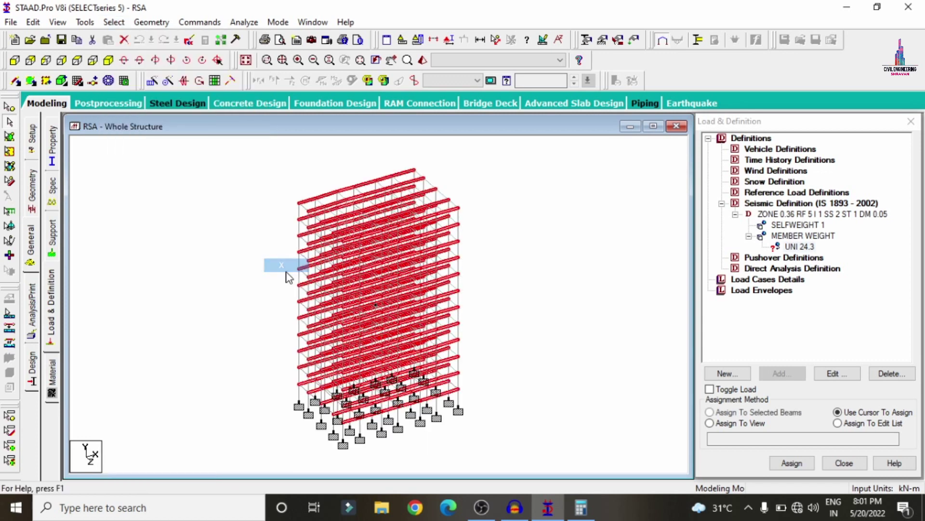
left_click(116, 24)
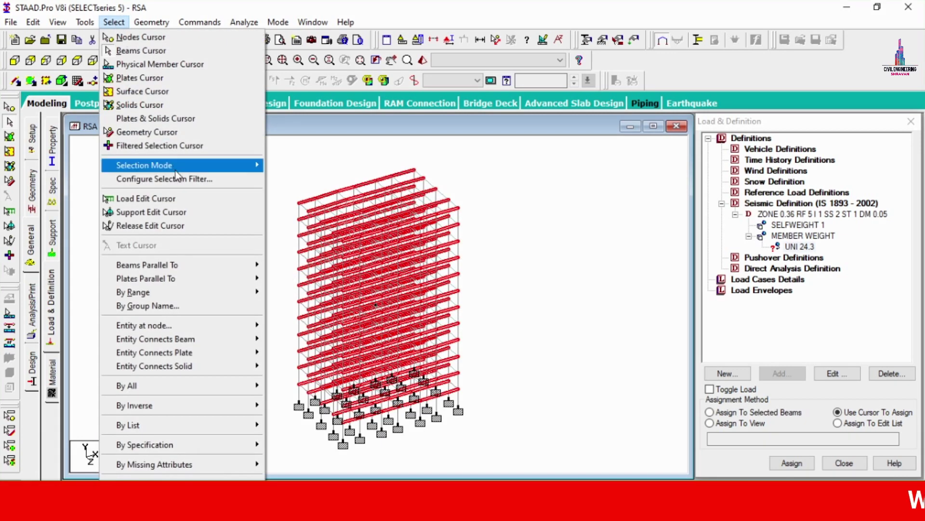
mouse_move(191, 264)
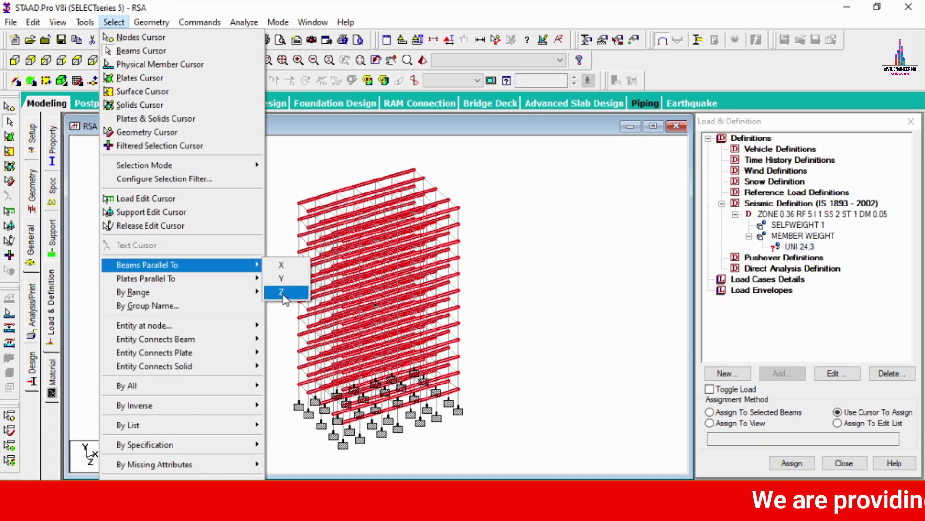
left_click(272, 279)
left_click(745, 413)
left_click(745, 414)
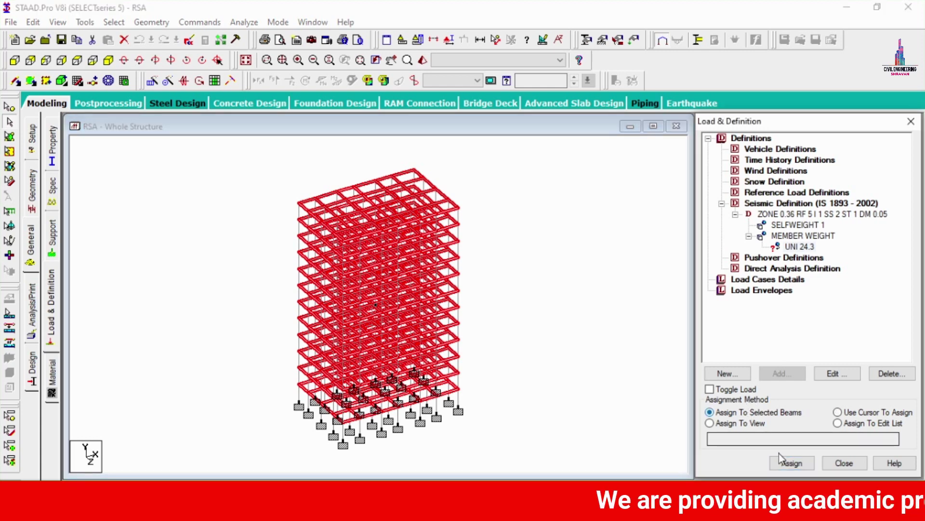
left_click(790, 462)
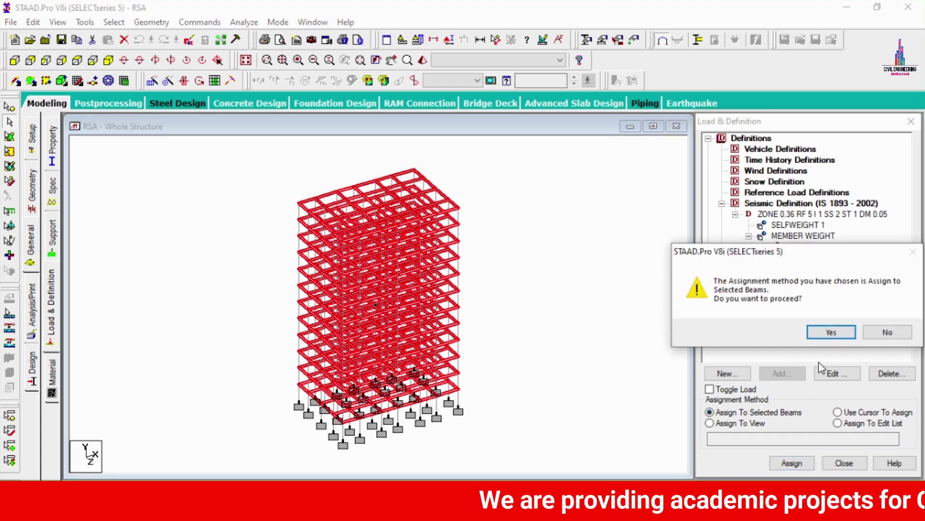
left_click(828, 332)
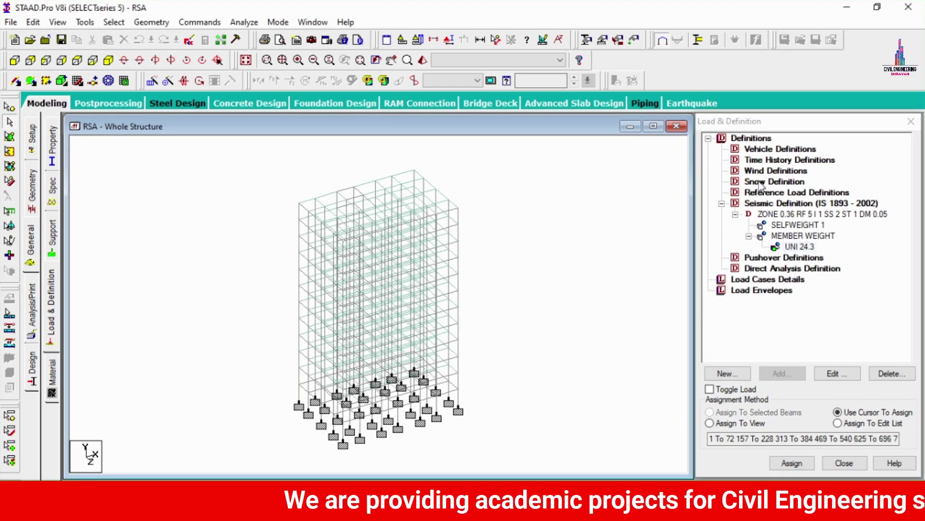
Step: Add a wind definition with type number 1 and the comment WIND 1
left_click(772, 170)
left_click(782, 373)
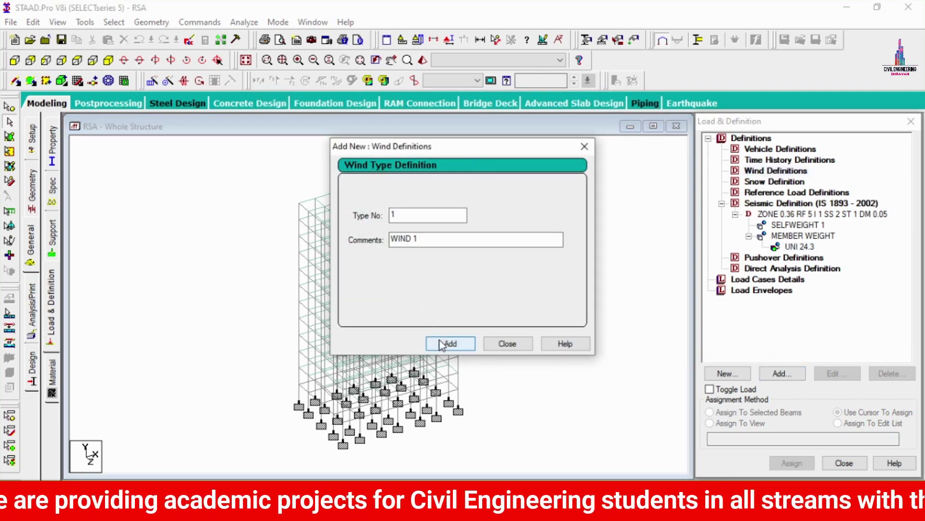
left_click(443, 344)
left_click(503, 343)
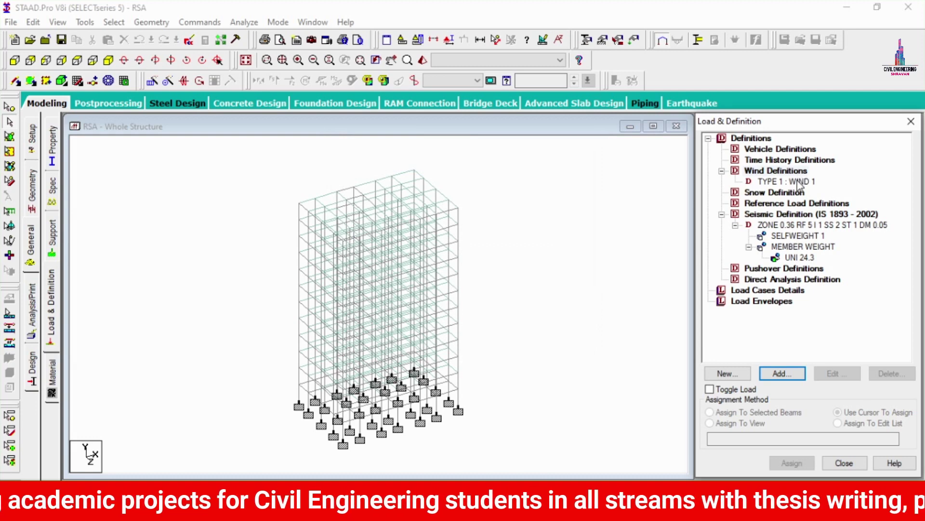
Step: Start a custom intensity-height table for wind type WIND 1 with 1.8 kN/m² at 36 m and 1.5 kN/m² at 30 m
left_click(808, 182)
left_click(793, 379)
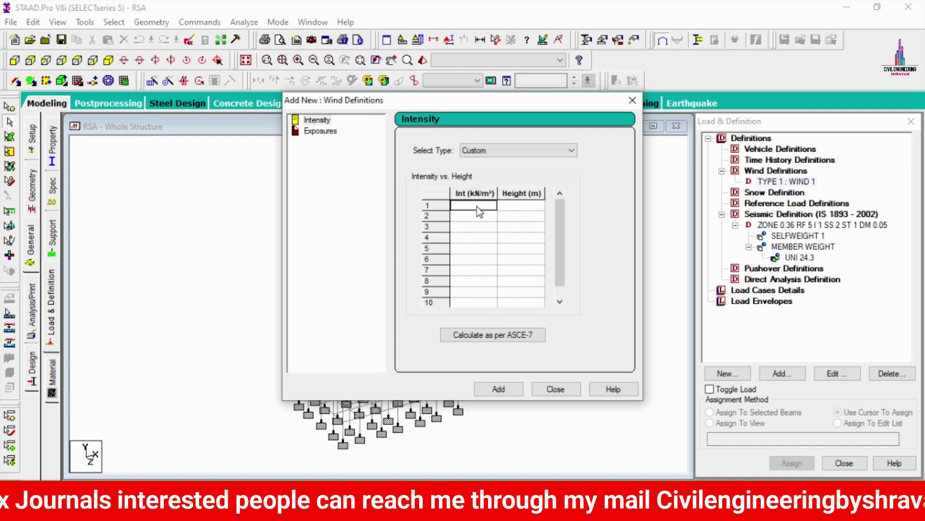
type("1.8")
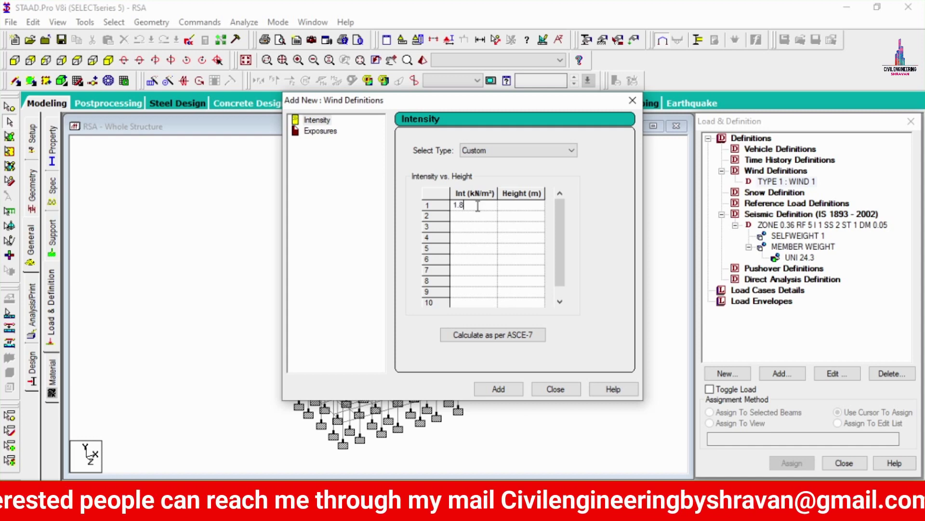
key("Tab")
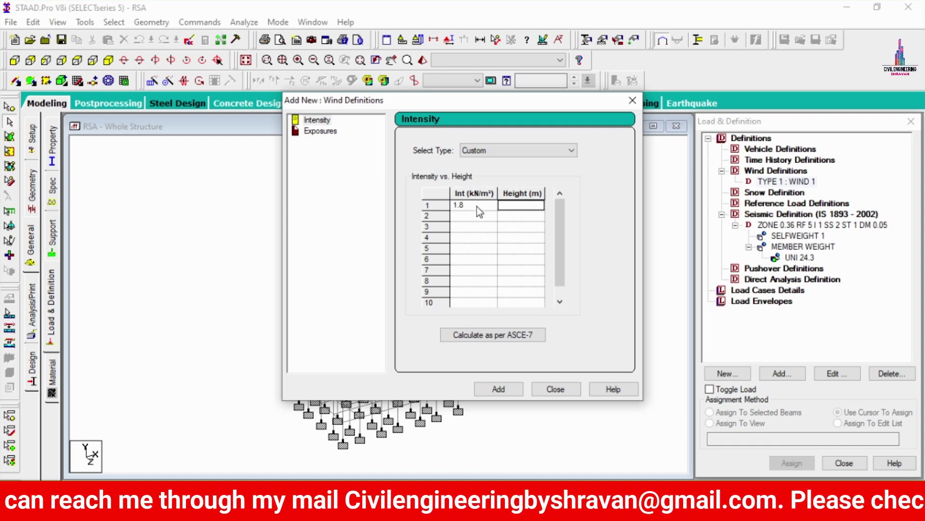
type("36")
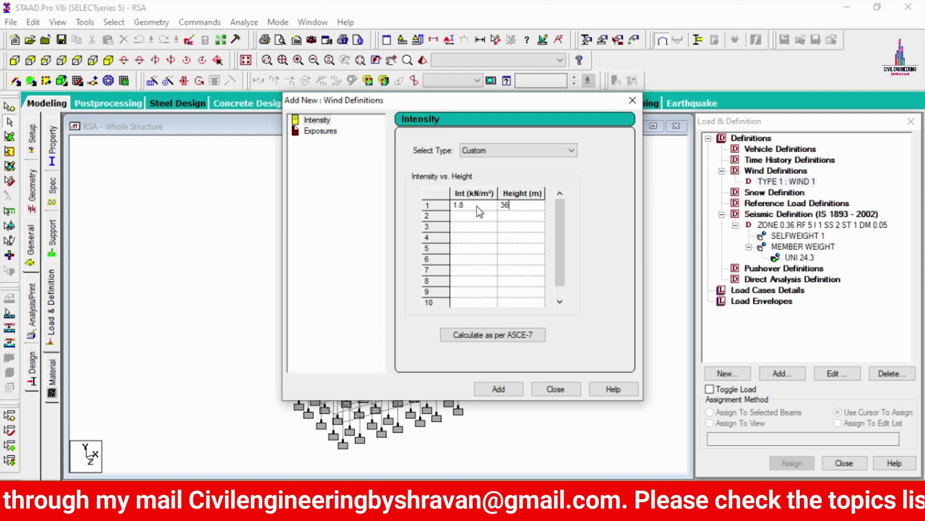
key("Tab")
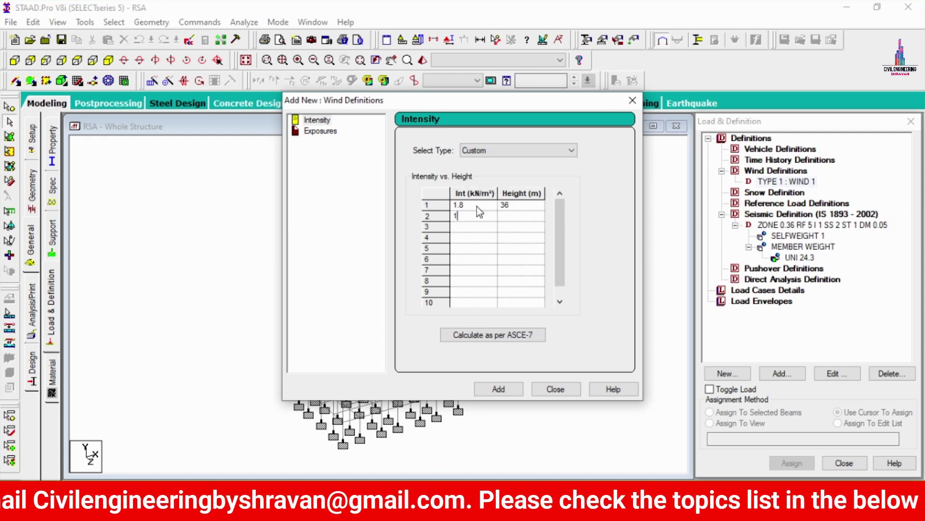
key("Tab")
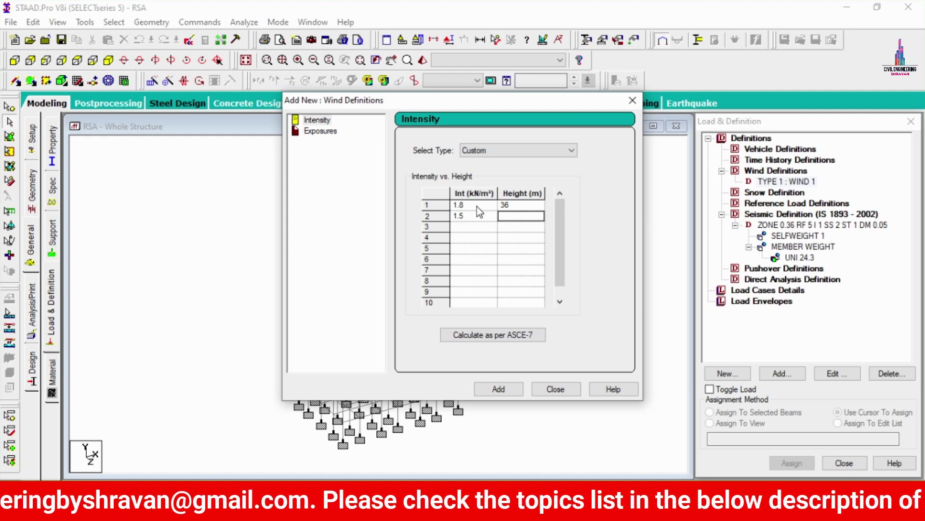
type("30")
key("Tab")
Step: Complete the wind intensity table with 1.2 kN/m² at 18 m, 1 at 9 m and 0.5 at 6 m, and add it to the definition
type("1")
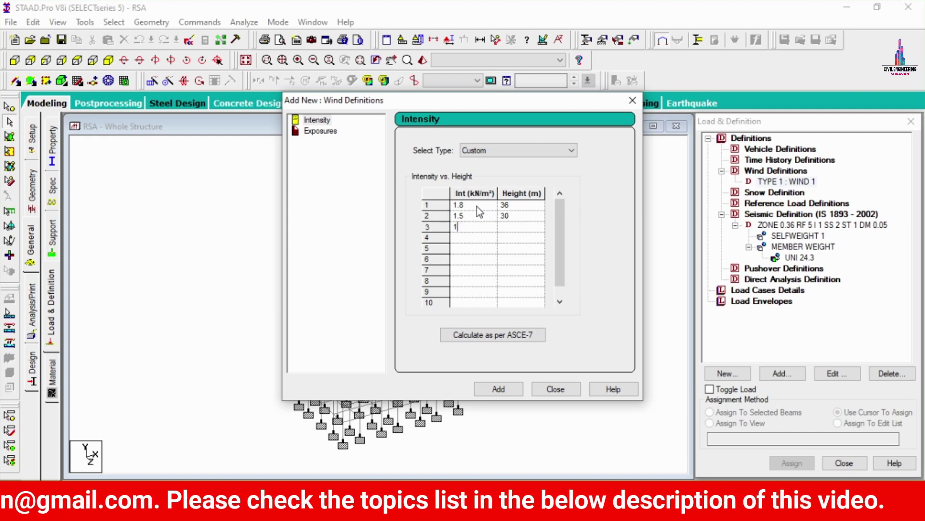
type(".2")
key("Tab")
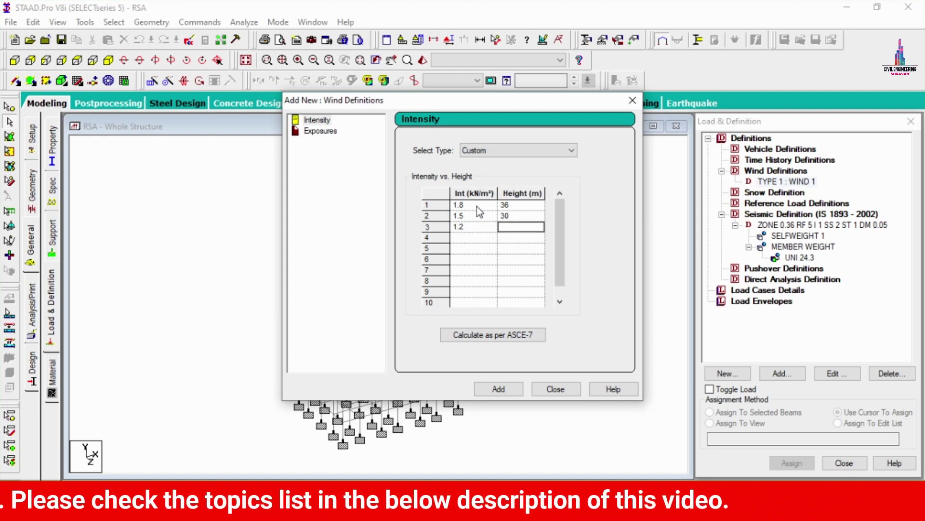
type("18")
key("Tab")
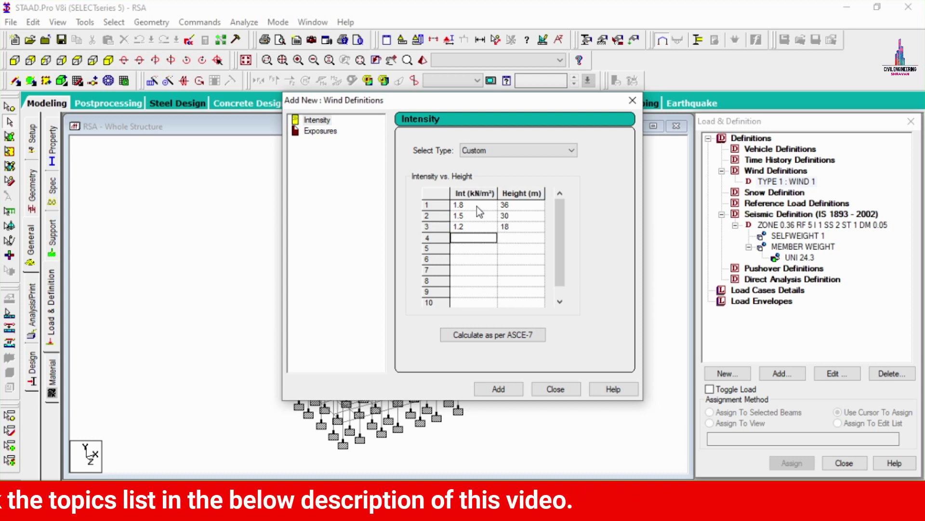
type("1")
key("Tab")
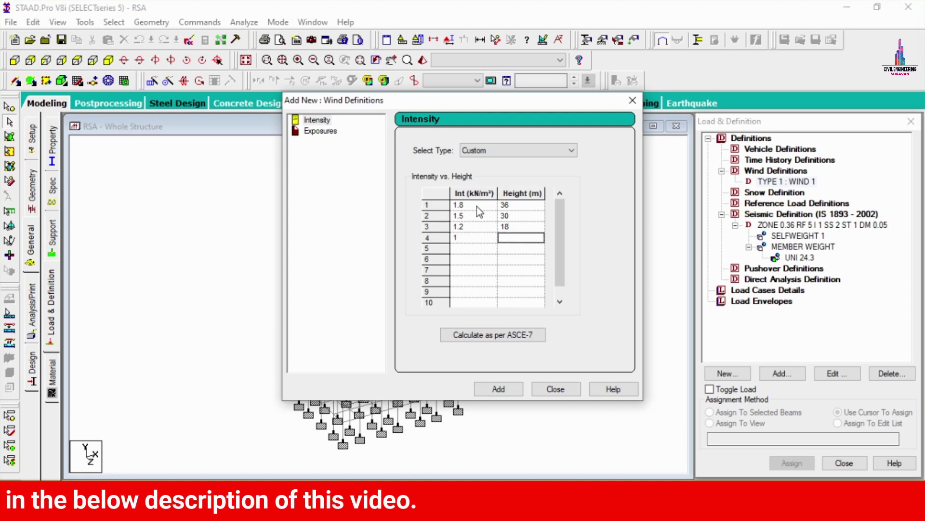
type("9")
key("Tab")
type("0")
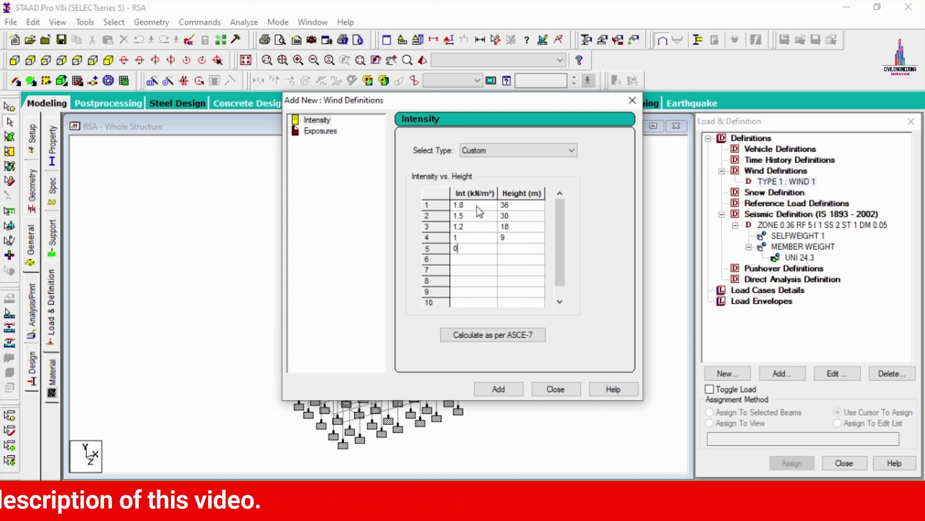
type(".5")
key("Tab")
type("6")
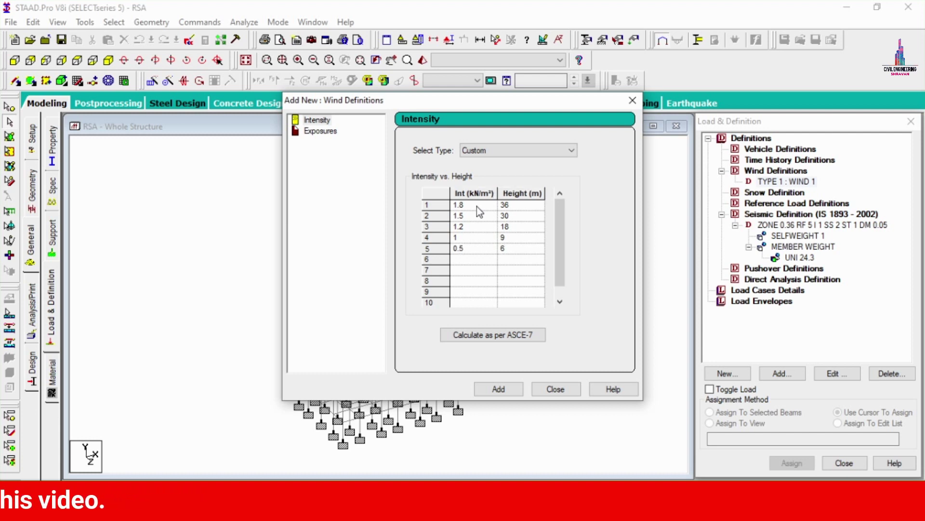
left_click(504, 388)
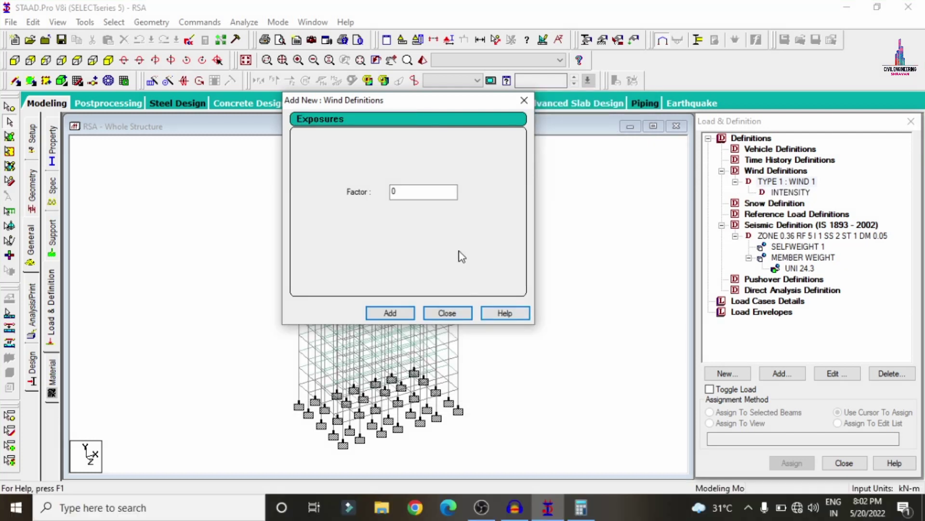
Step: Add an exposure factor of 1 to the wind definition and close the definition dialog
double_click(406, 192)
type("1")
left_click(404, 313)
left_click(446, 314)
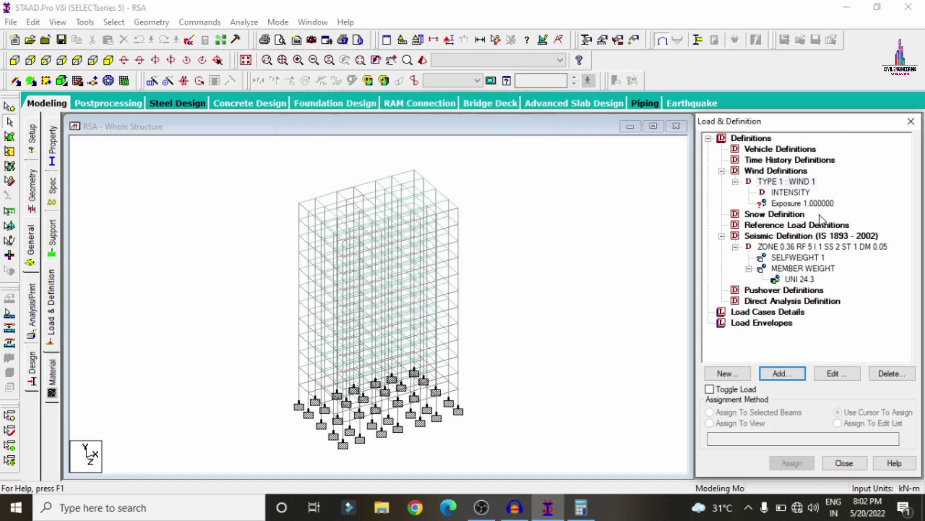
Step: Assign the wind exposure of 1 to the whole structure in view
left_click(822, 203)
left_click(743, 423)
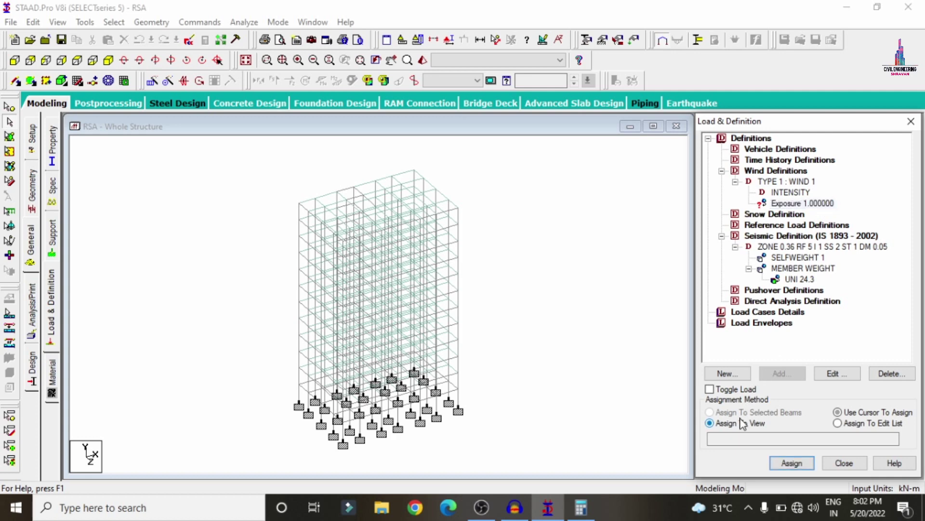
left_click(789, 463)
left_click(838, 330)
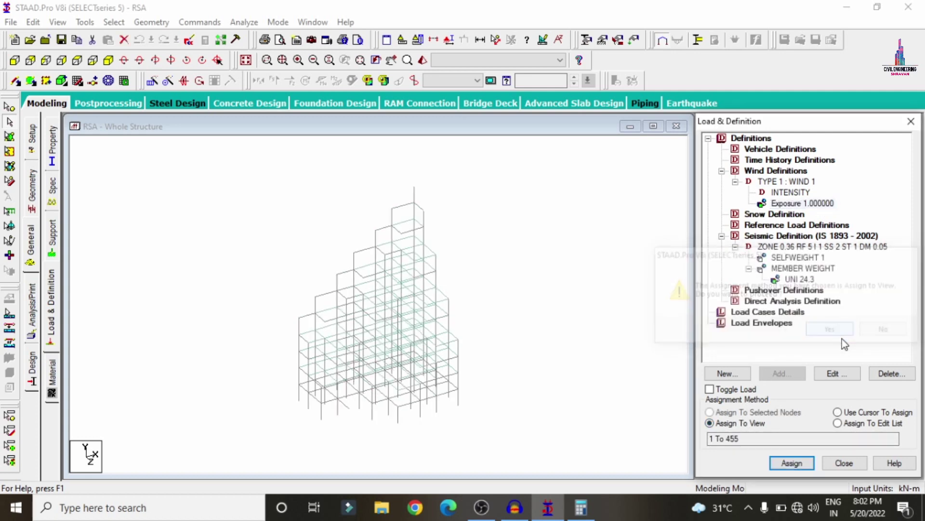
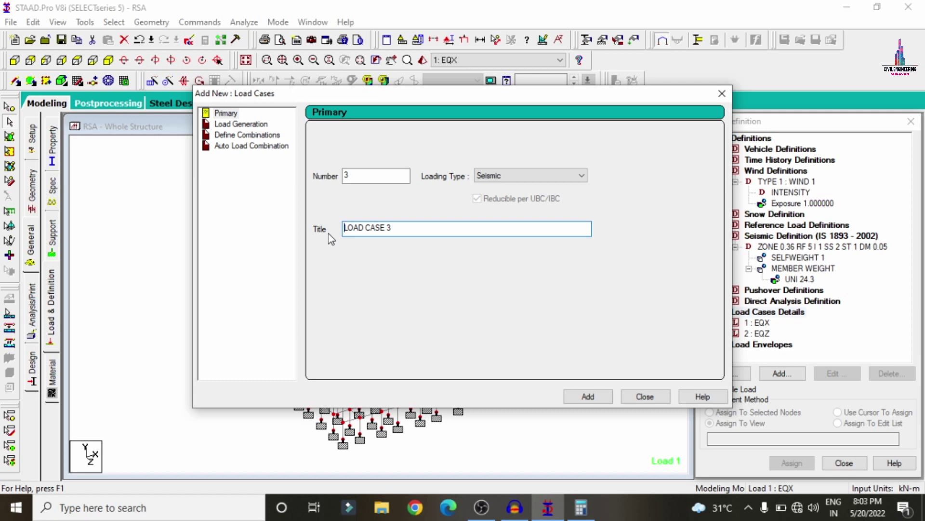
Step: Add primary load case 3 titled RSA with the Seismic loading type
key("shift+End")
type("RSA")
left_click(583, 403)
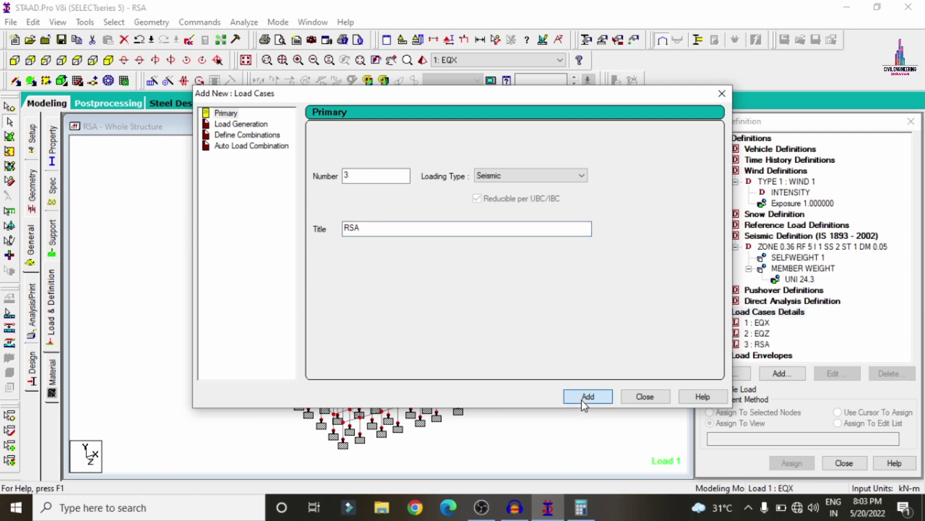
Step: Add two primary load cases of the Wind loading type, number 4 titled WX and number 5 titled WZ
left_click(480, 176)
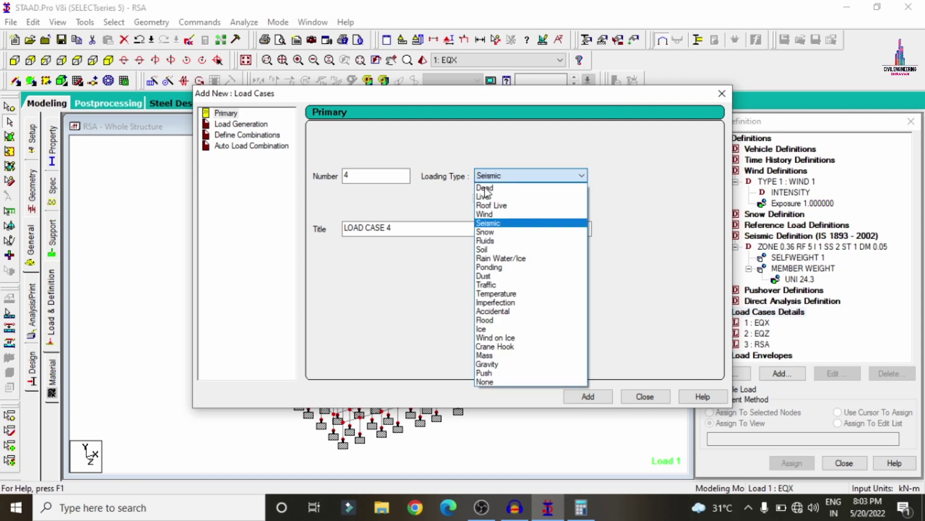
left_click(490, 214)
left_click(402, 229)
left_click_drag(402, 230, 264, 223)
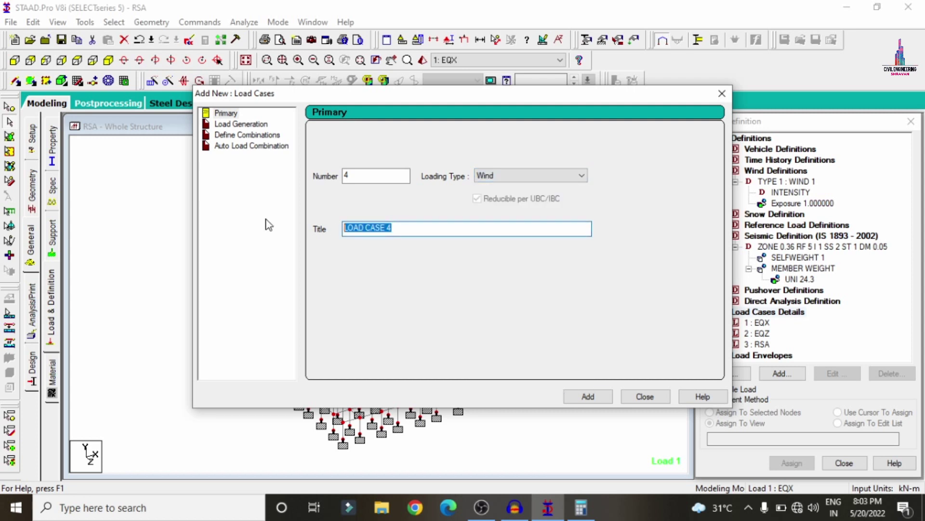
type("WX")
key("Return")
key("BackSpace")
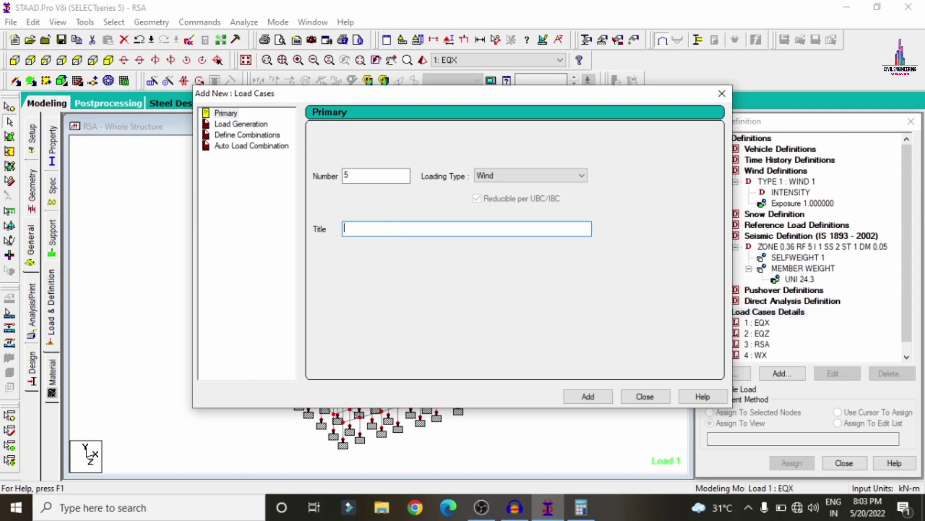
type("WZ")
key("Return")
Step: Add primary load case 6 titled DL with the Dead loading type
type("DL")
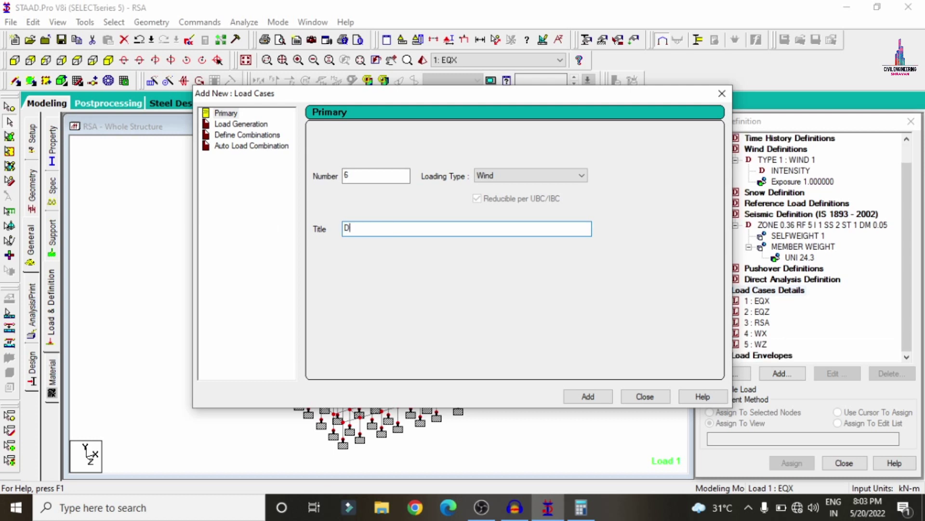
left_click(530, 174)
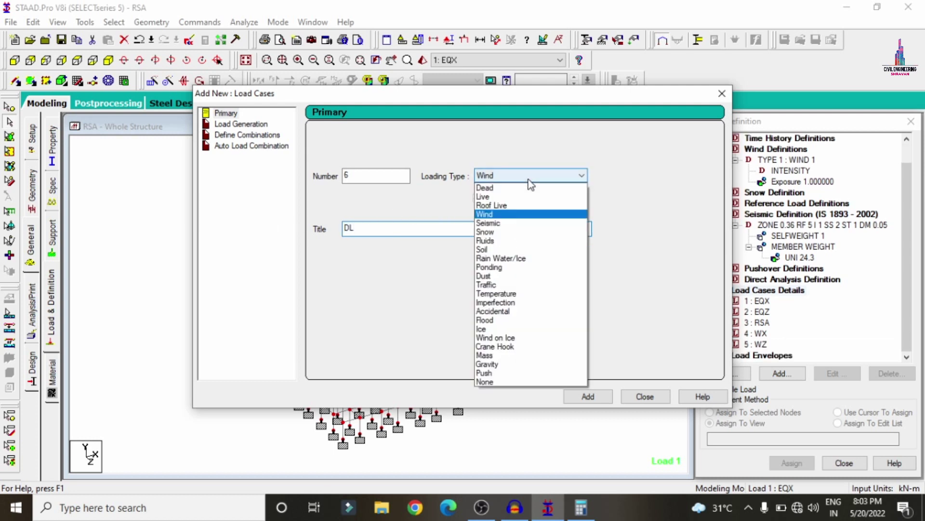
left_click(516, 195)
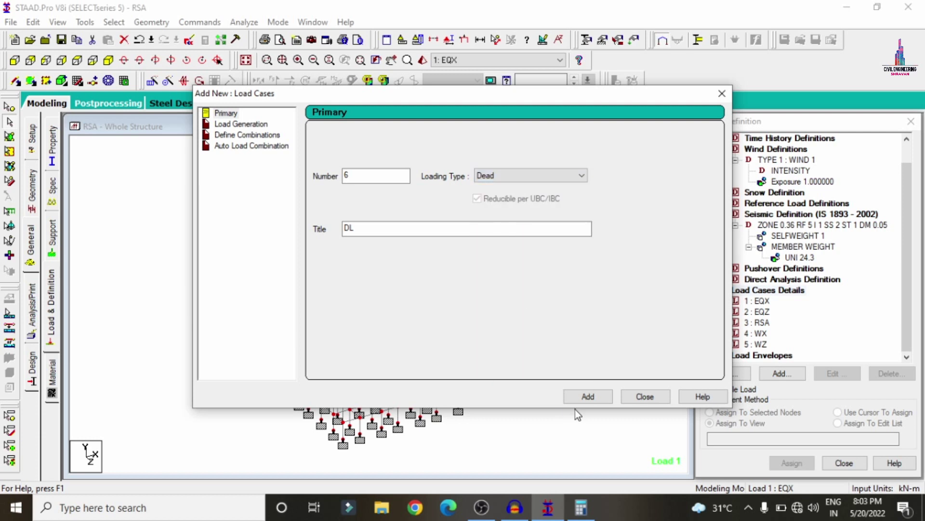
left_click(596, 396)
Step: Add primary load case 7 titled LL with the Live loading type and close the load case dialog
left_click(511, 177)
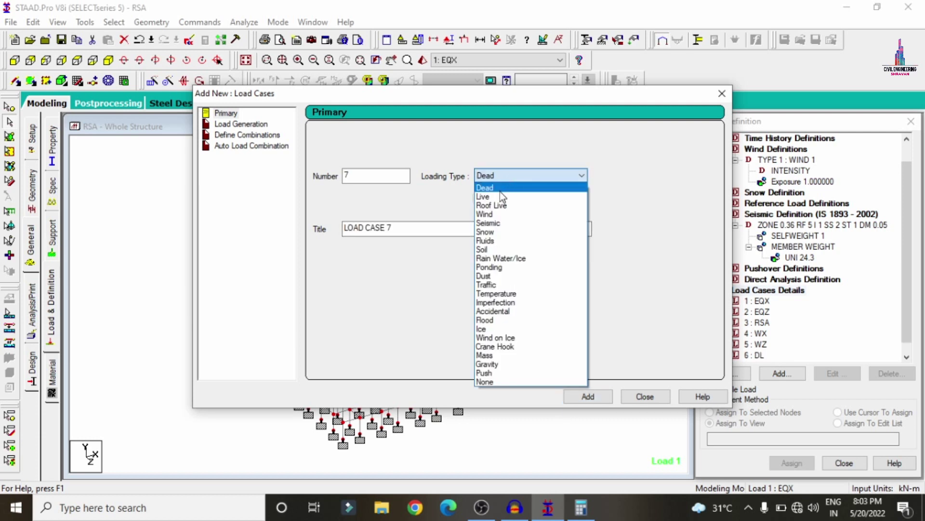
left_click(496, 195)
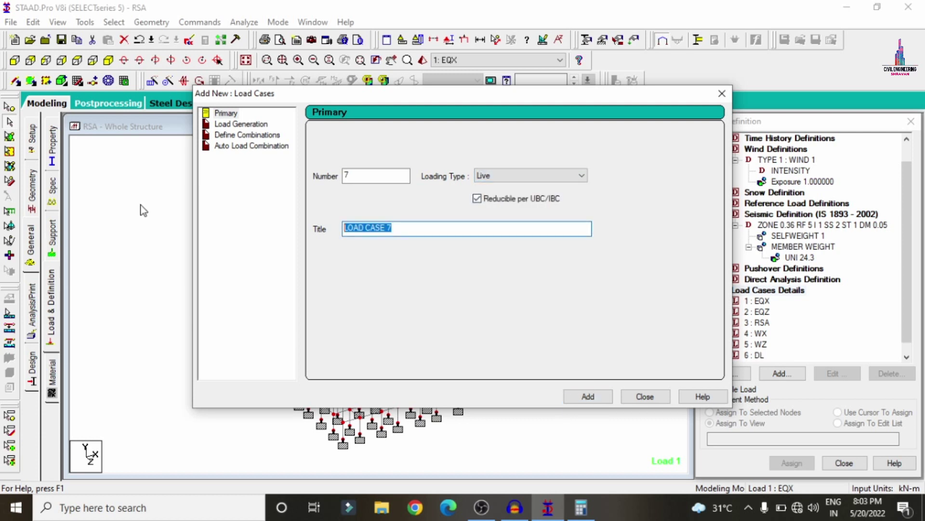
type("LL")
key("Return")
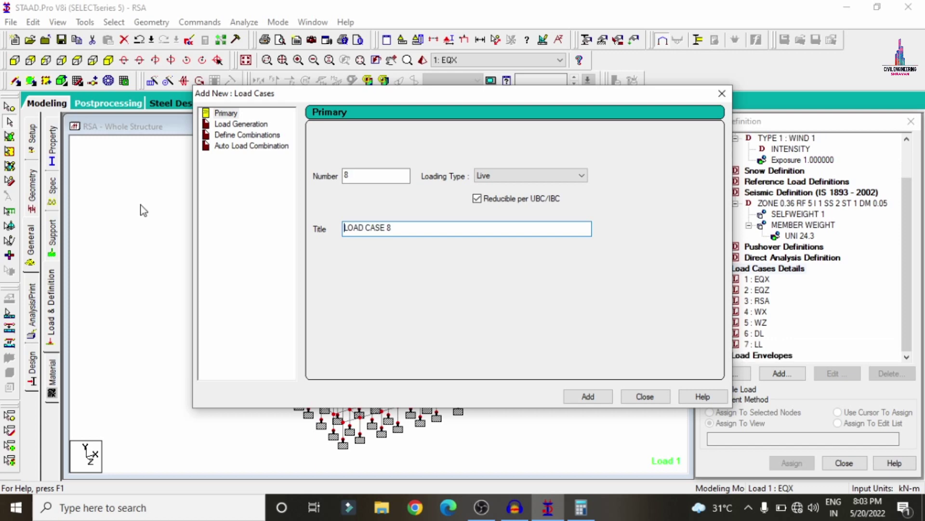
left_click(648, 401)
Step: Add an X-direction seismic load with factor 1 to load case EQX, accepting the auto save of the model
left_click(765, 282)
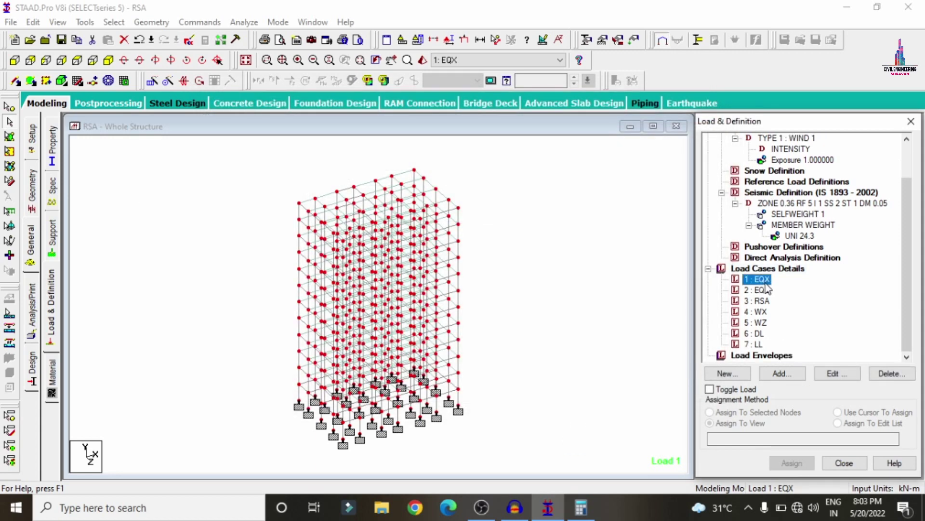
left_click(780, 374)
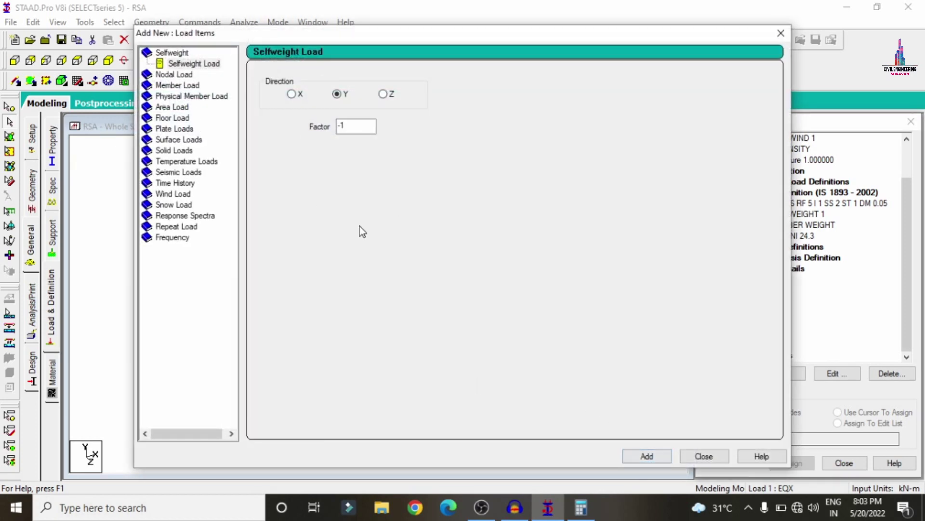
left_click(190, 173)
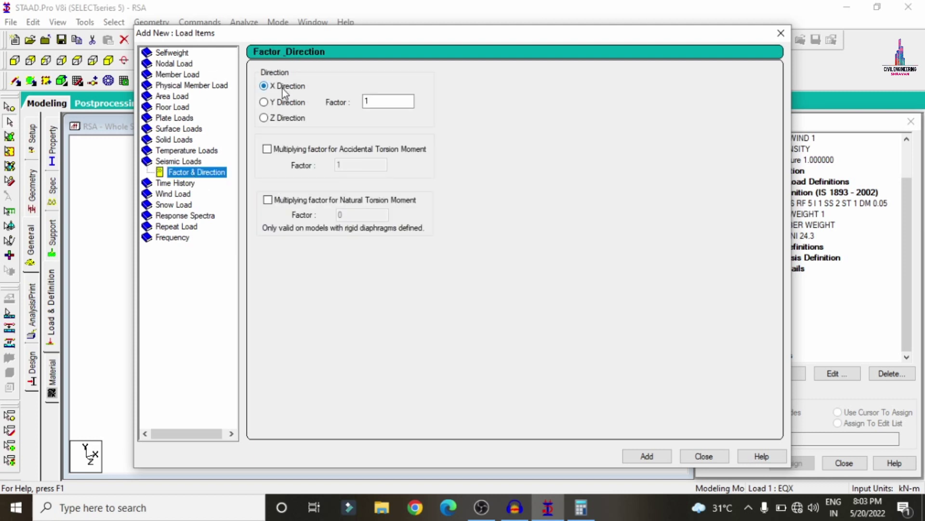
left_click(665, 459)
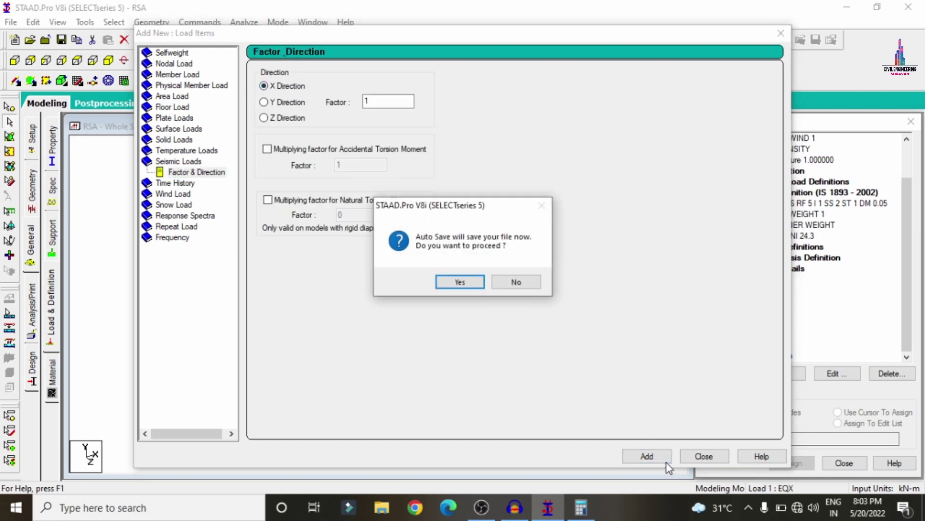
left_click(464, 283)
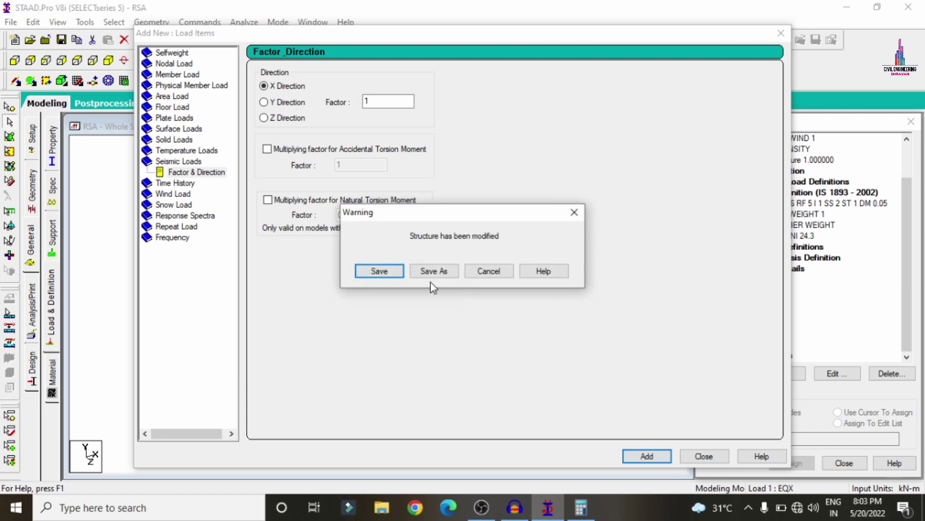
left_click(380, 271)
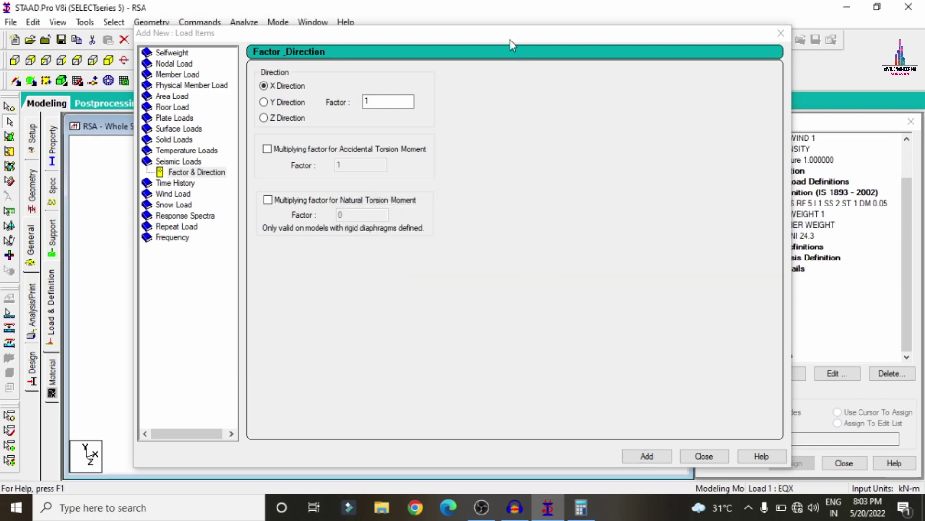
left_click_drag(510, 39, 443, 15)
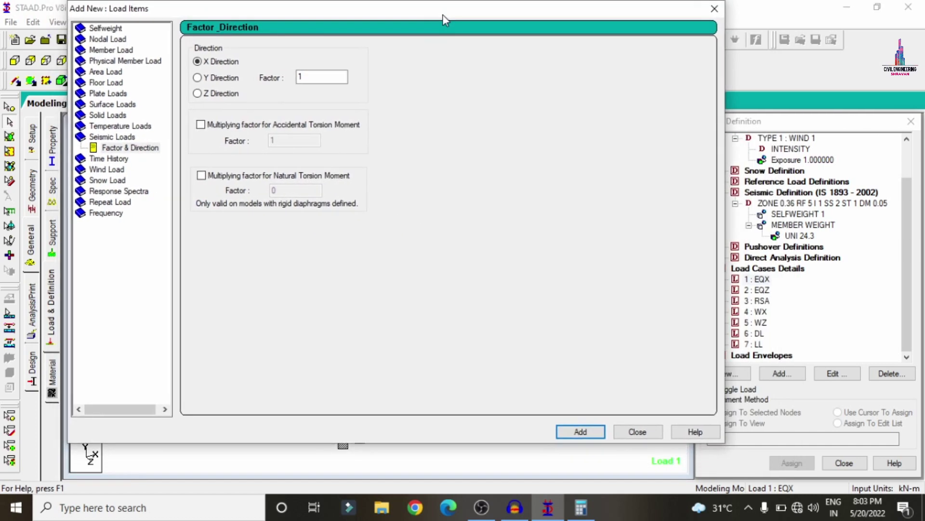
left_click(588, 432)
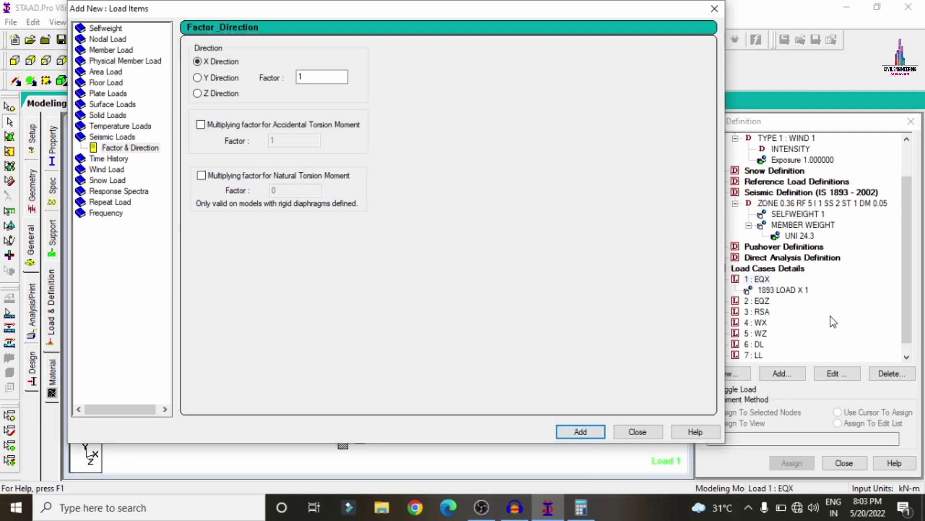
Step: Add a Z-direction seismic load with factor 1 to load case EQZ
left_click(635, 433)
left_click(761, 301)
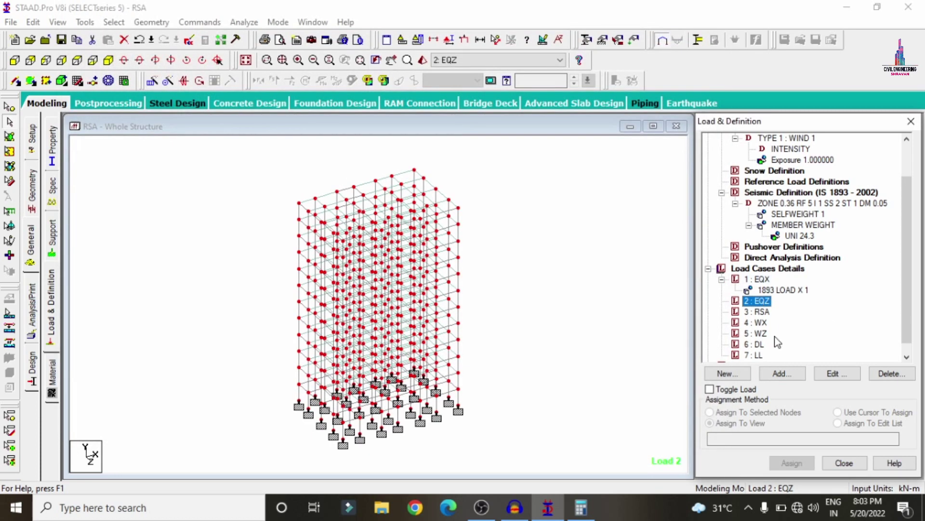
left_click(790, 379)
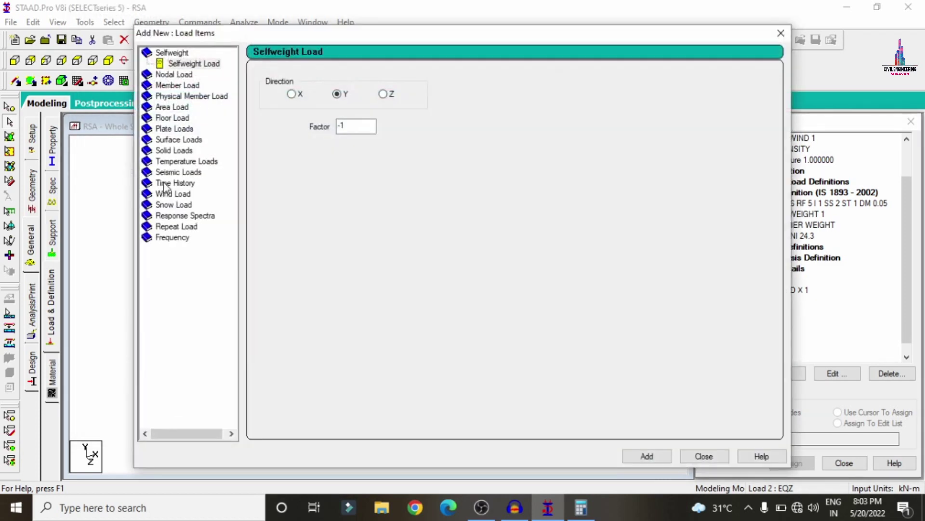
left_click(176, 173)
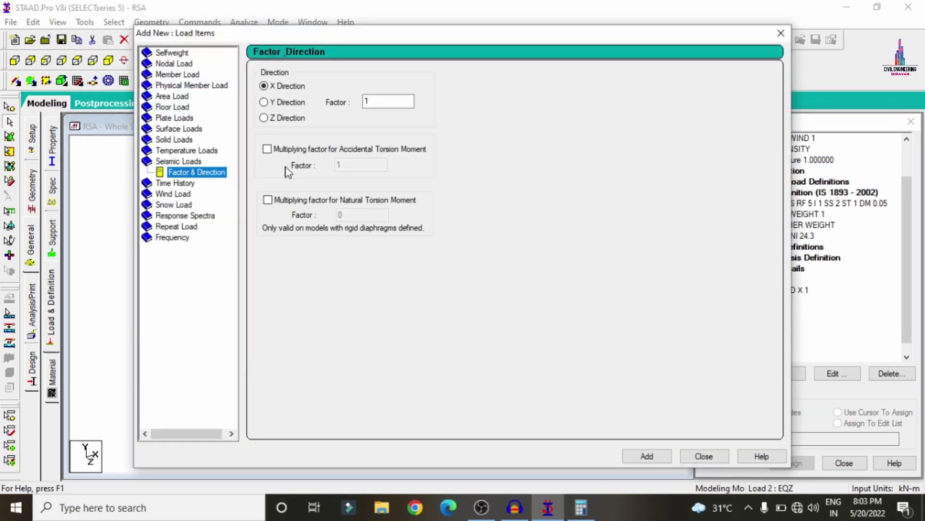
left_click(264, 118)
left_click_drag(415, 33, 304, 20)
left_click(552, 441)
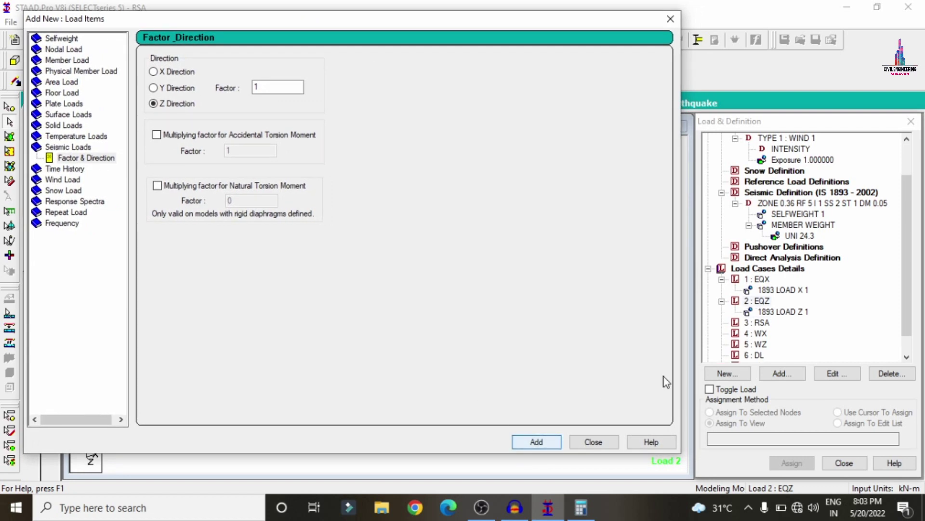
Step: Add selfweight loads in the X, Y and Z directions, each with factor -1, to load case RSA
left_click(760, 322)
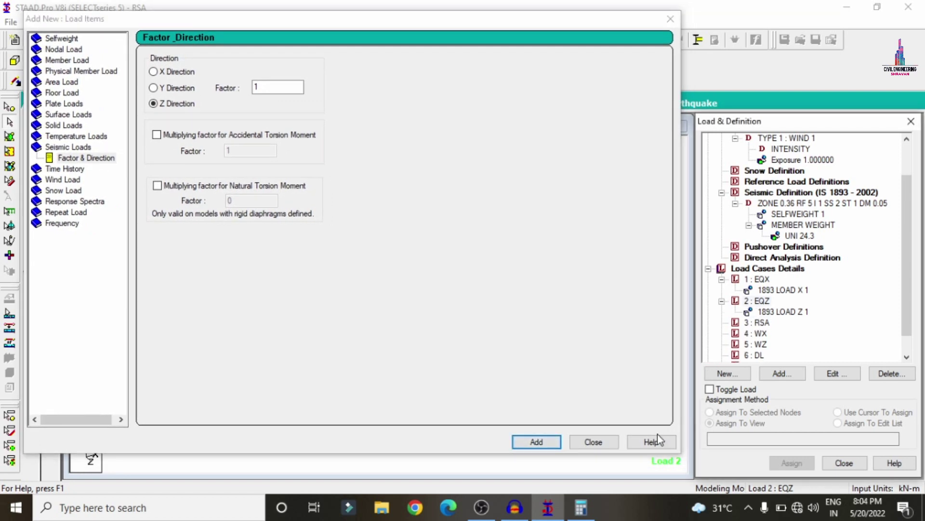
left_click(764, 323)
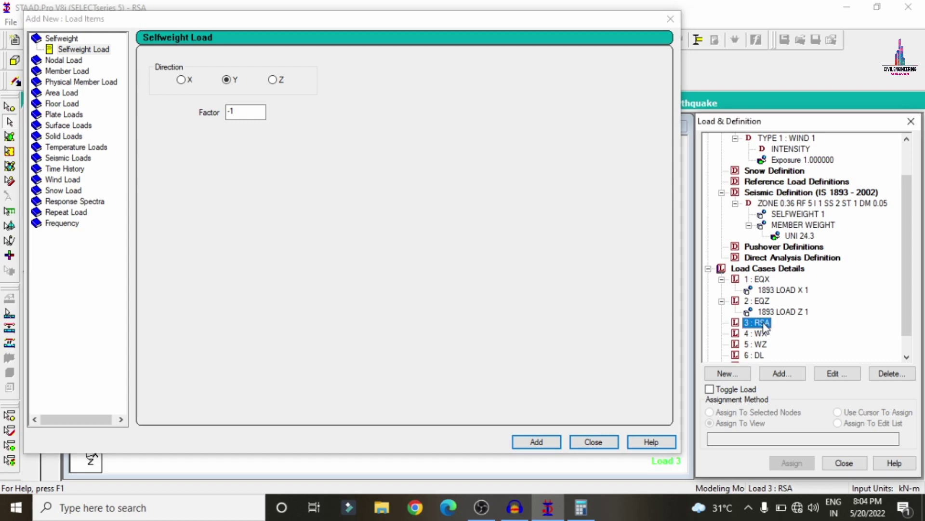
left_click_drag(406, 23, 424, 23)
left_click(199, 80)
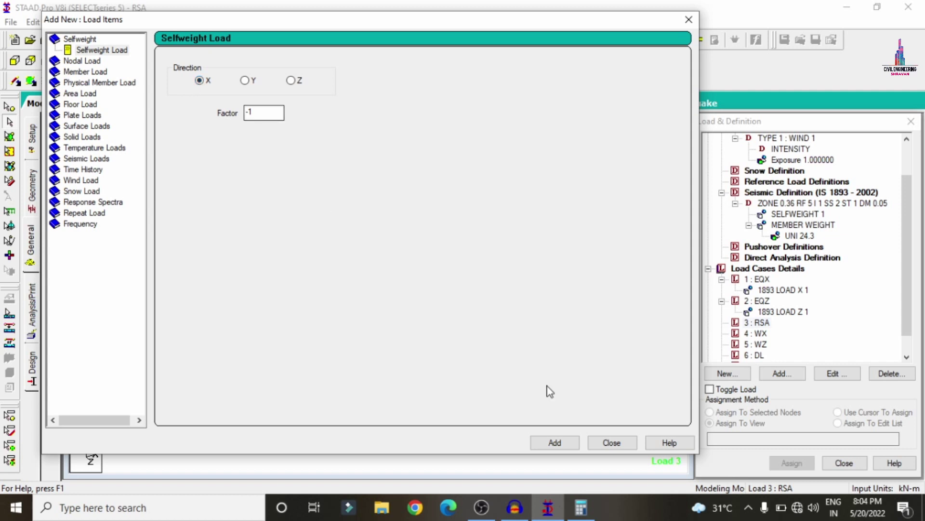
left_click(575, 444)
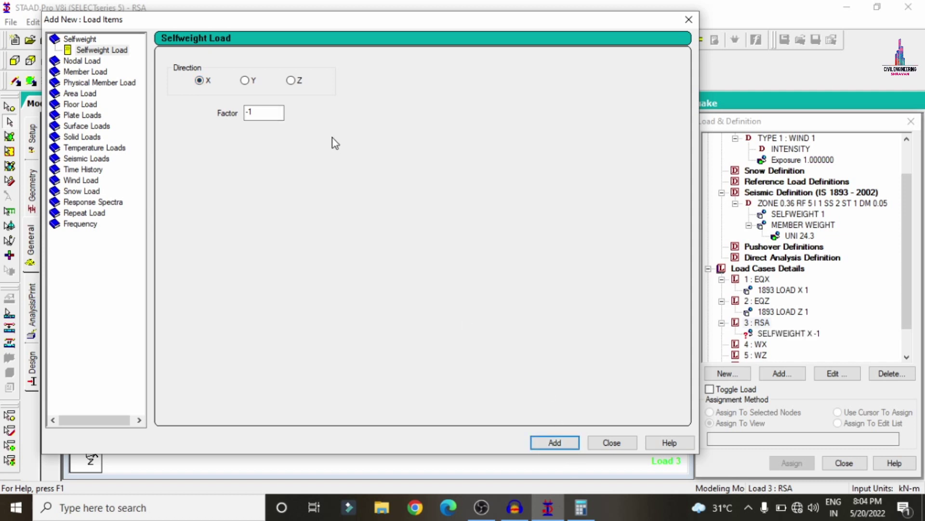
left_click(246, 81)
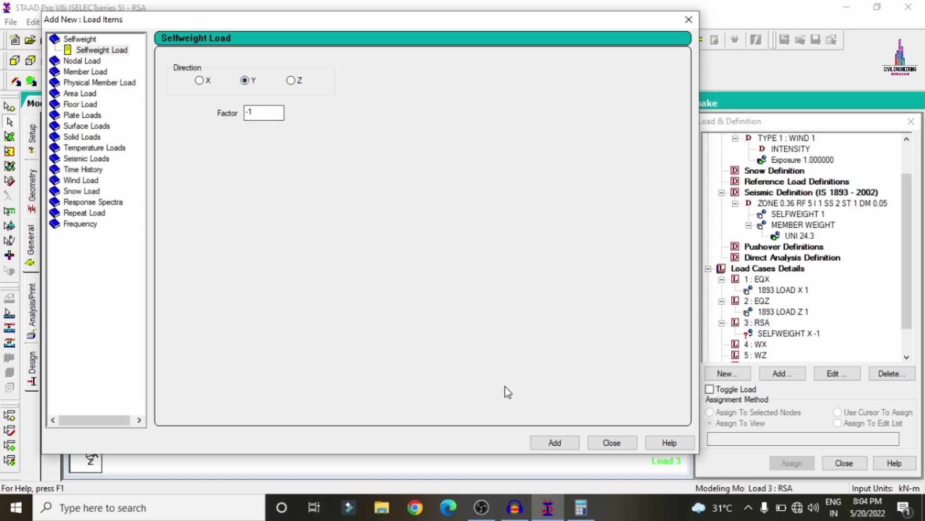
left_click(557, 442)
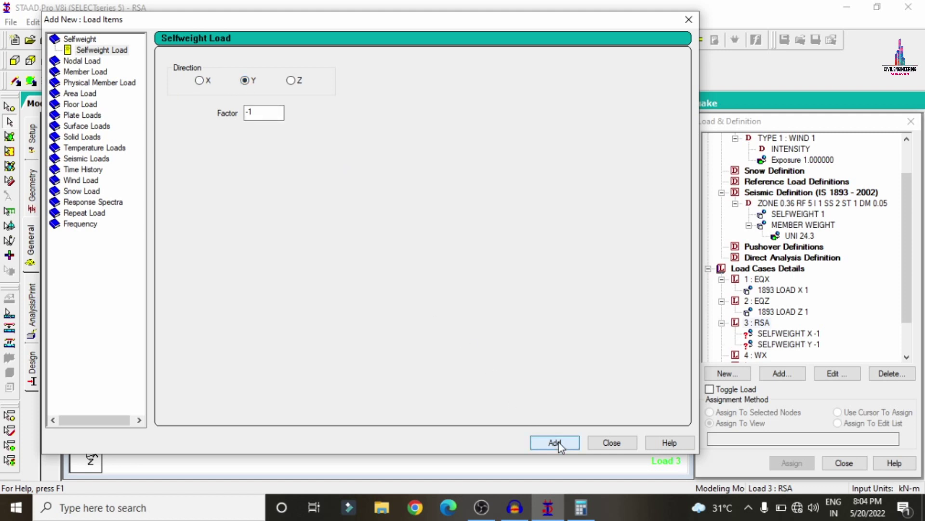
left_click(291, 81)
left_click(560, 444)
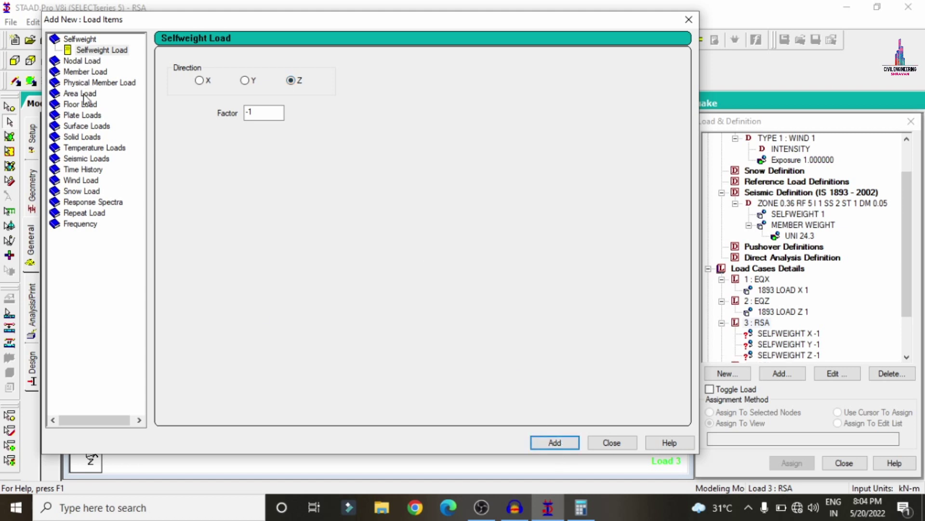
Step: Add uniform member forces of -24.3 kN/m in the GX, GY and GZ directions to load case RSA
left_click(83, 72)
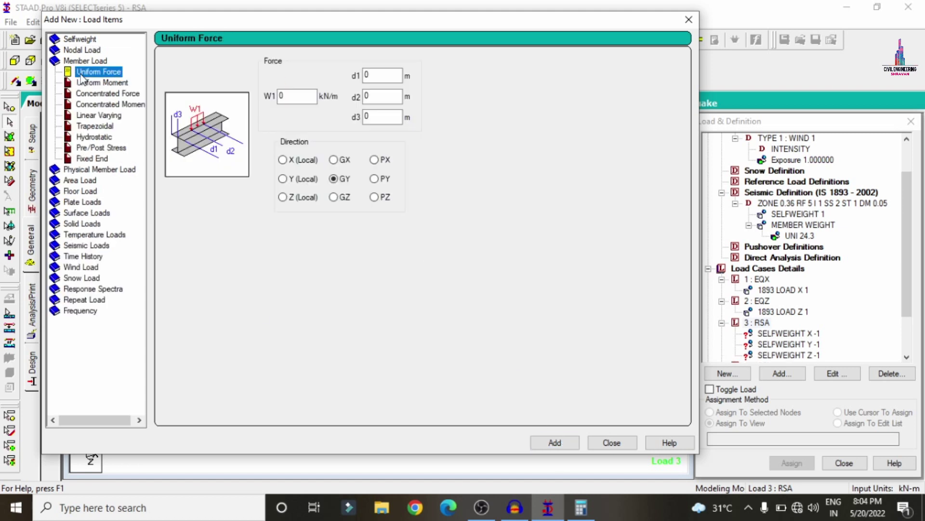
double_click(294, 96)
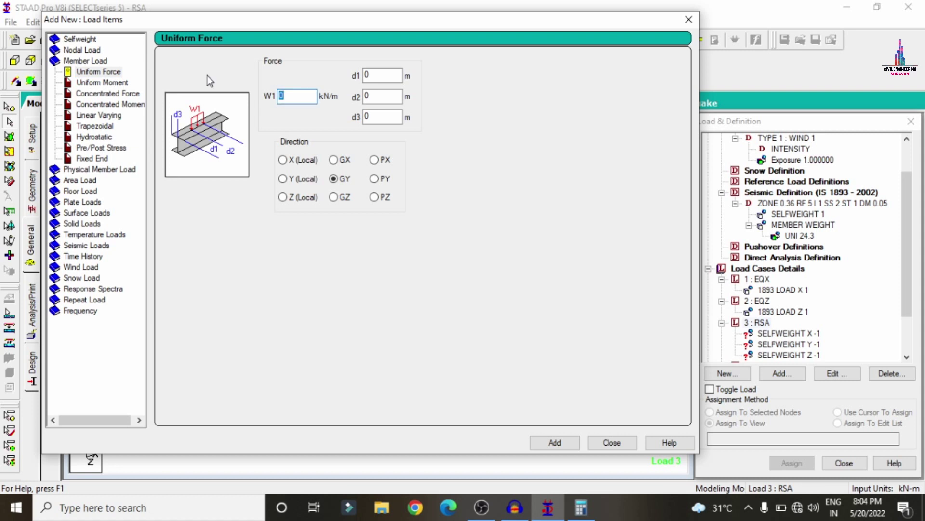
key("BackSpace")
type("-24.3")
left_click(333, 159)
left_click(559, 442)
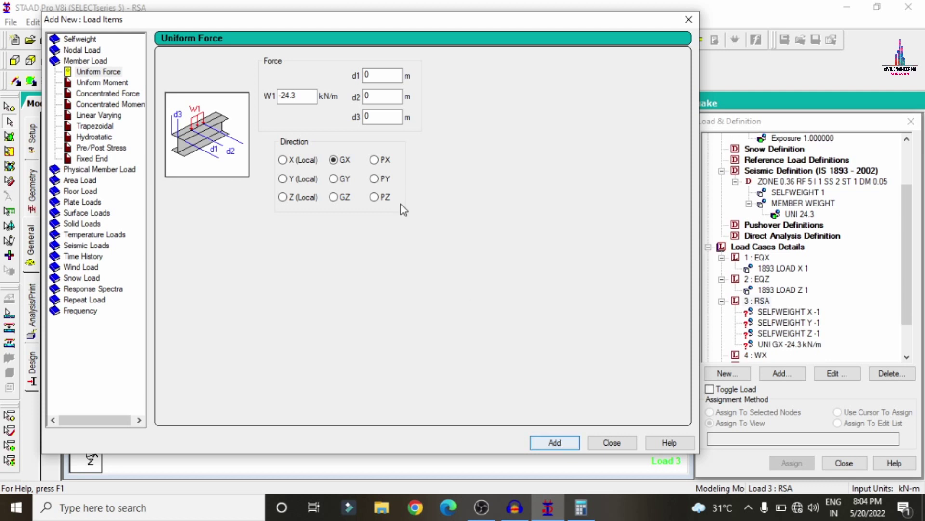
left_click(334, 180)
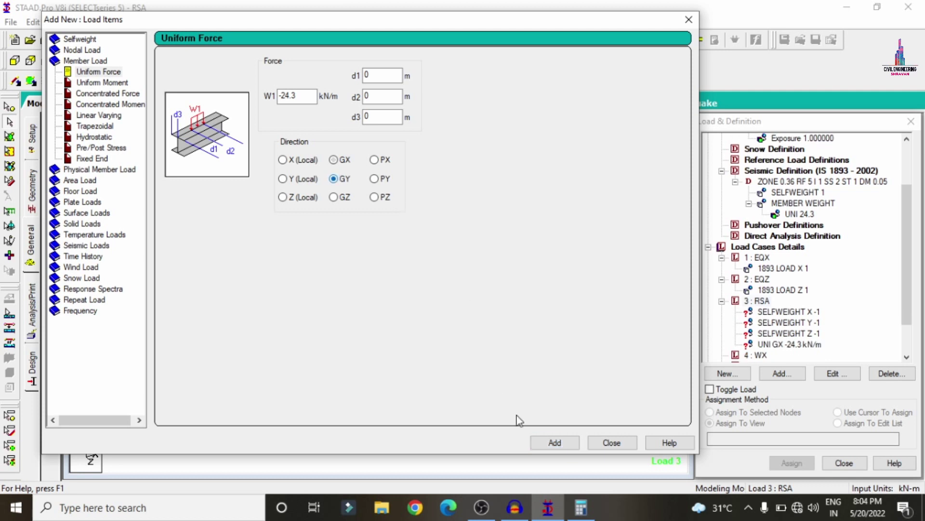
left_click(564, 449)
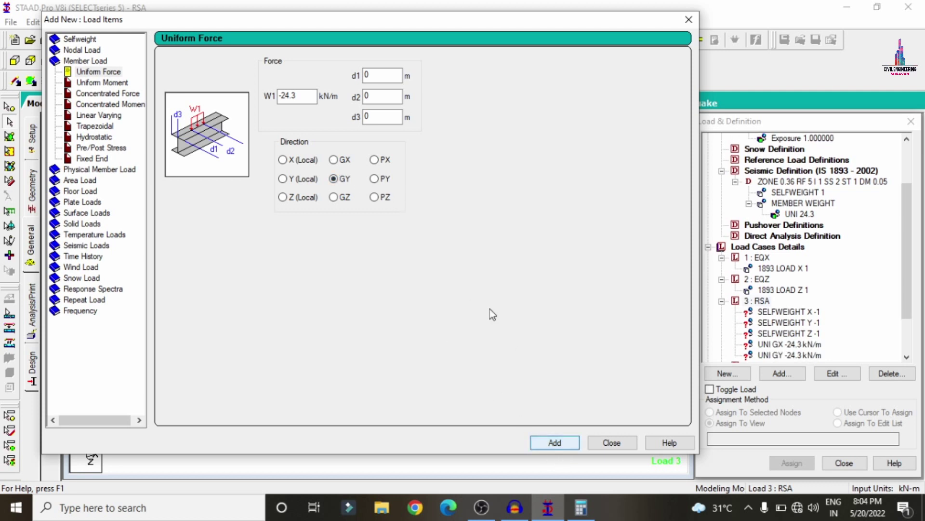
left_click(334, 197)
left_click(556, 441)
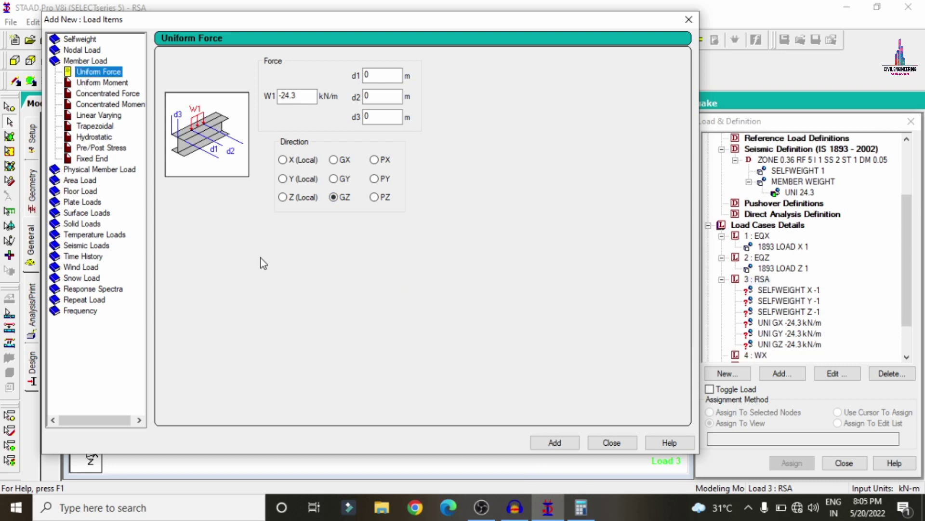
Step: Start a response spectrum load for RSA with the IS-1893 code and the SRSS combination method
left_click(91, 288)
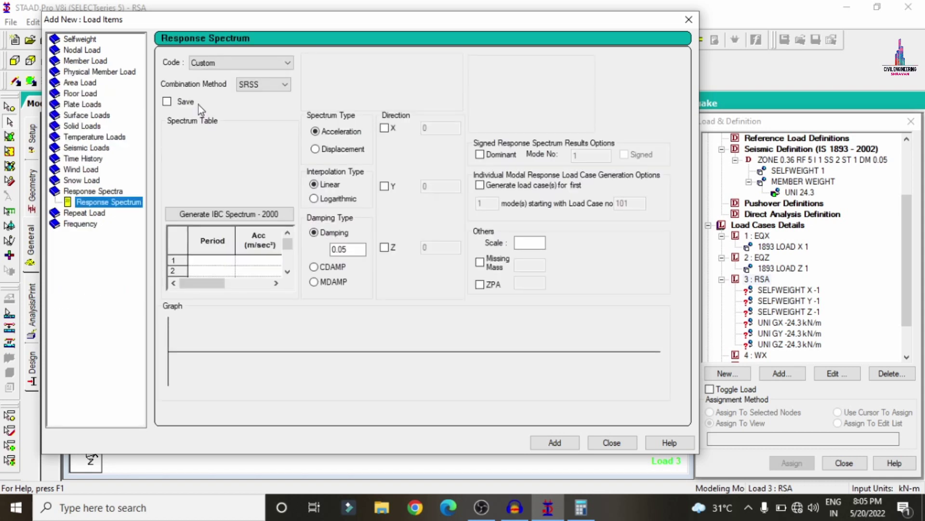
left_click(221, 63)
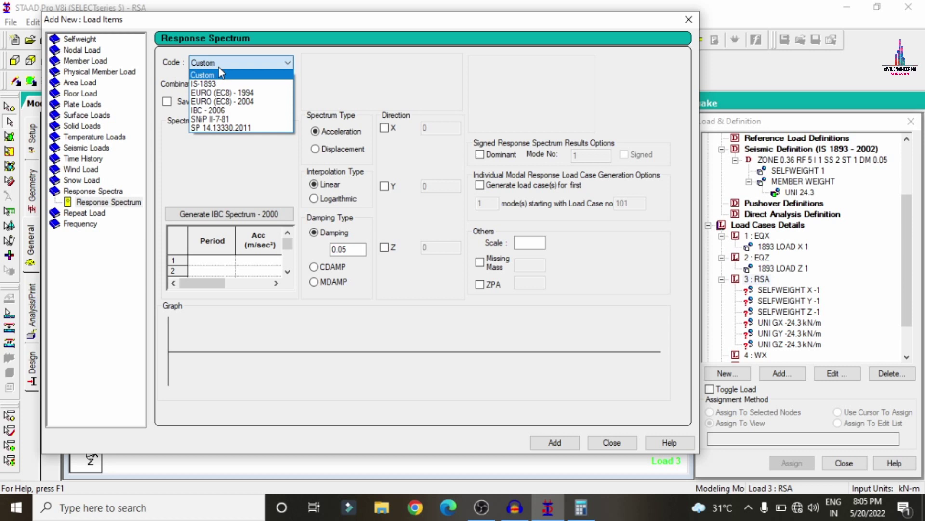
key("Down")
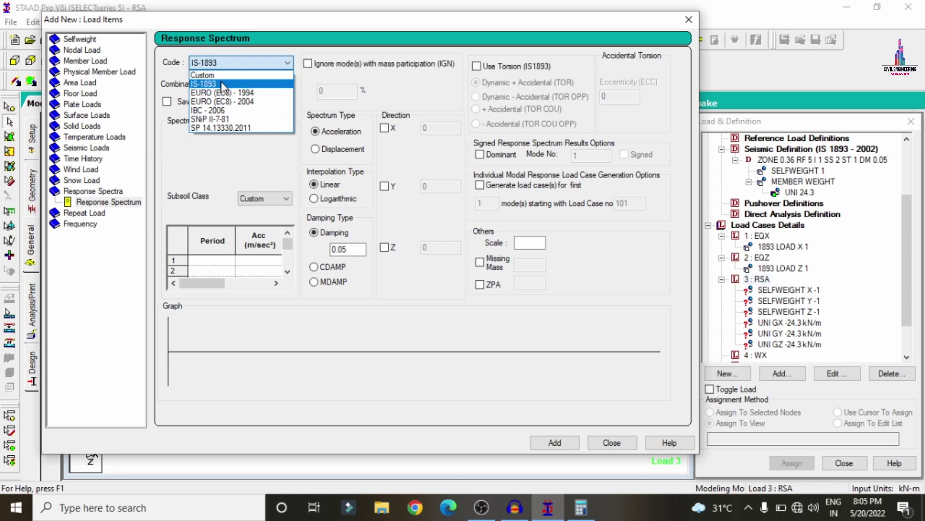
left_click(223, 84)
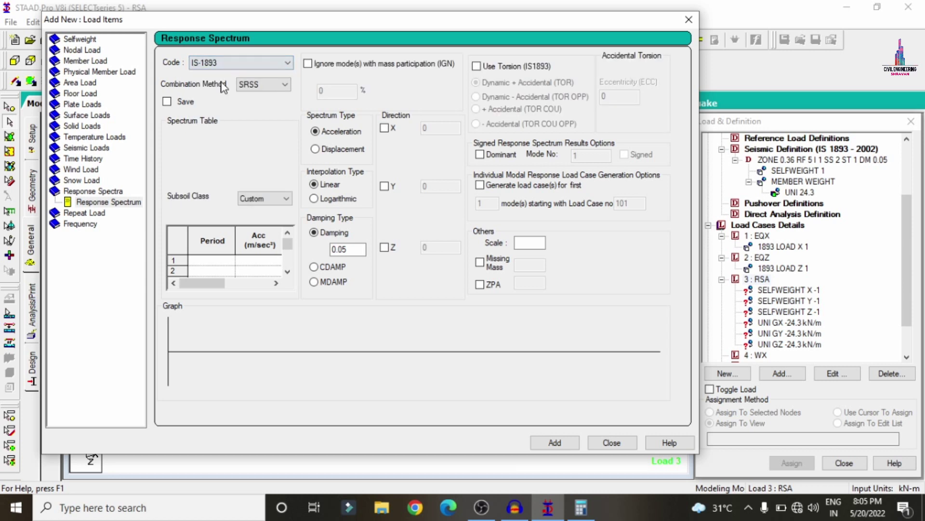
left_click(254, 87)
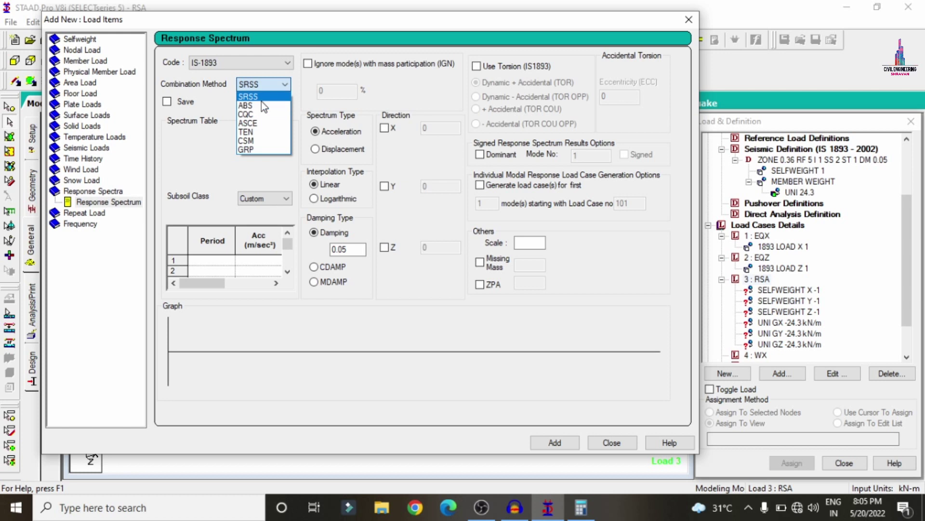
left_click(262, 97)
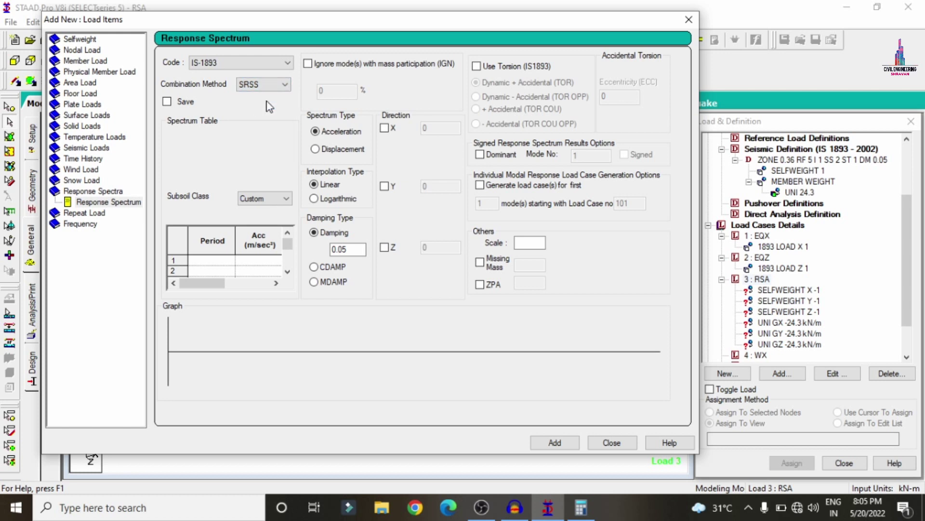
Step: Enable the X and Z directions of the response spectrum, each with a factor of 1
left_click(384, 128)
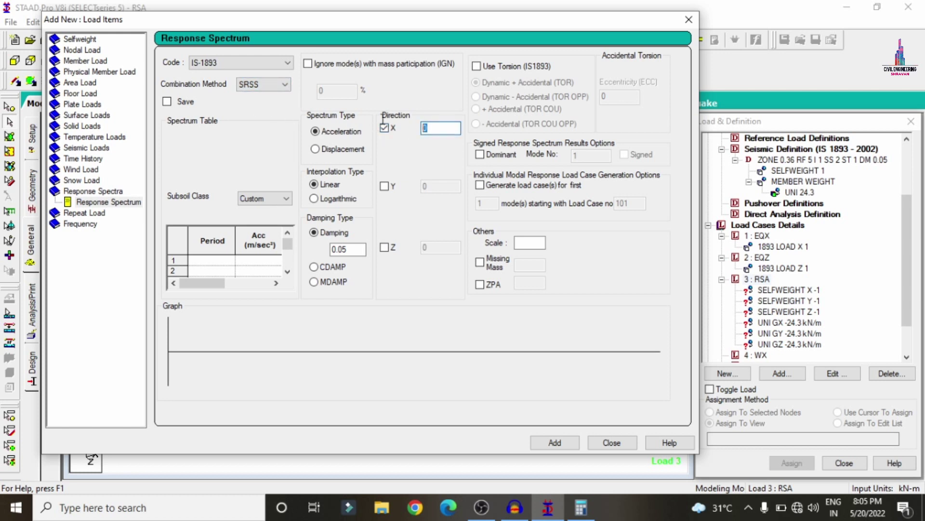
type("1")
left_click(384, 247)
double_click(455, 246)
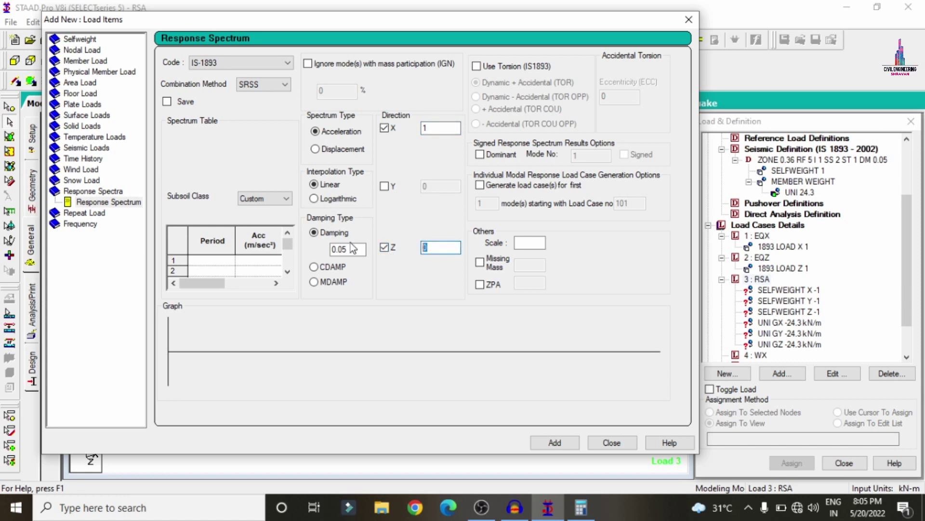
type("1")
Step: Set the subsoil class to Medium Soil, add the response spectrum to RSA and close the load items dialog
left_click(248, 198)
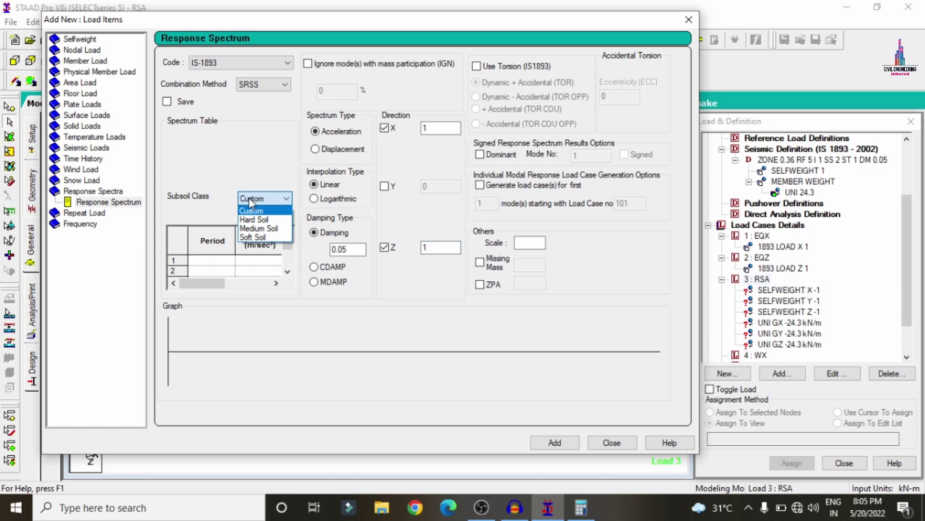
key("Down")
key("Down")
key("Return")
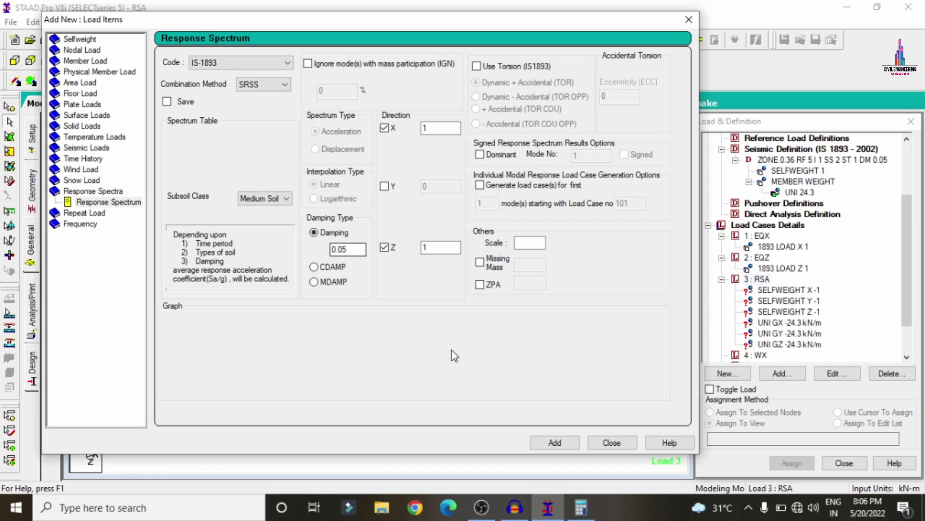
left_click(548, 438)
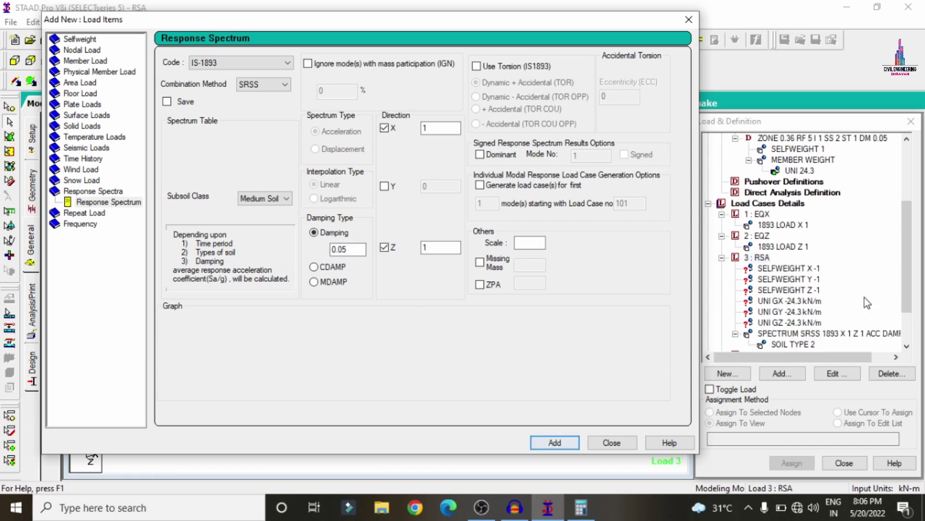
left_click(617, 442)
Step: Assign the X, Y and Z selfweight loads of load case RSA to the whole structure using Assign To View
left_click_drag(915, 288, 914, 317)
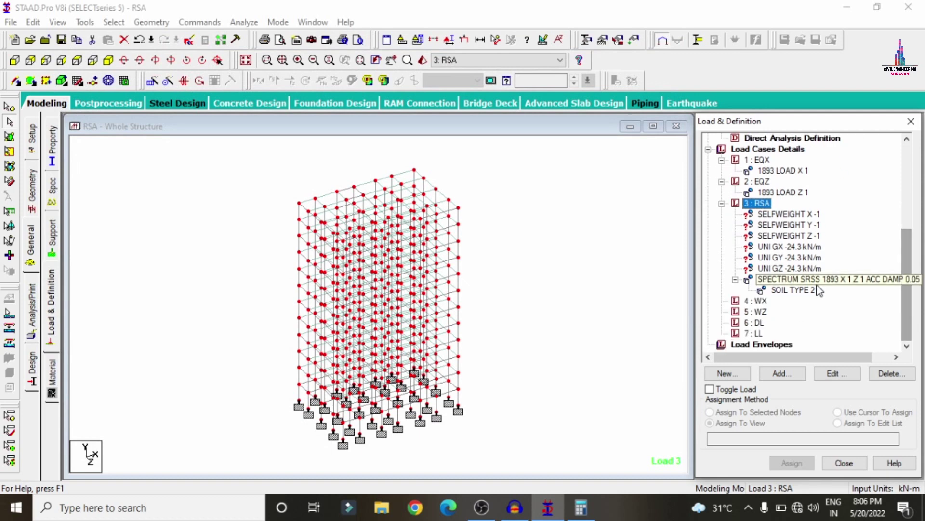
left_click(779, 214)
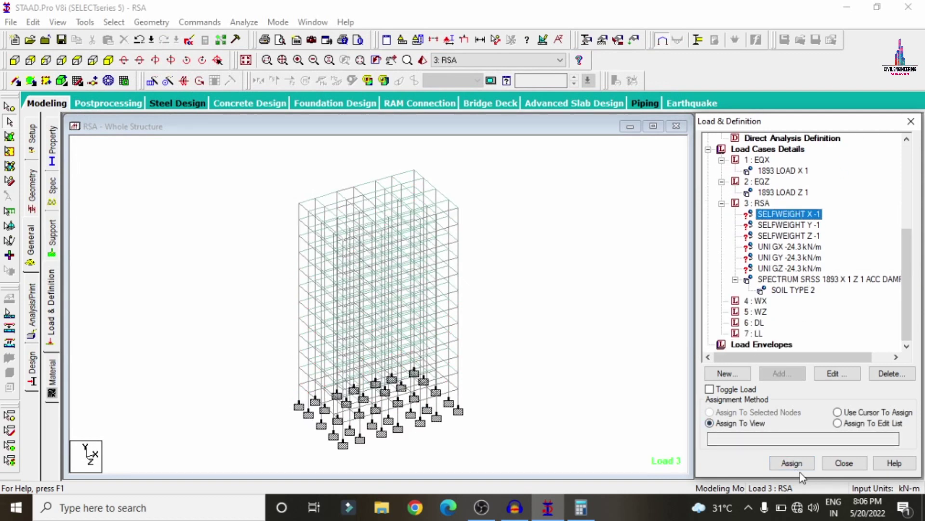
left_click(800, 463)
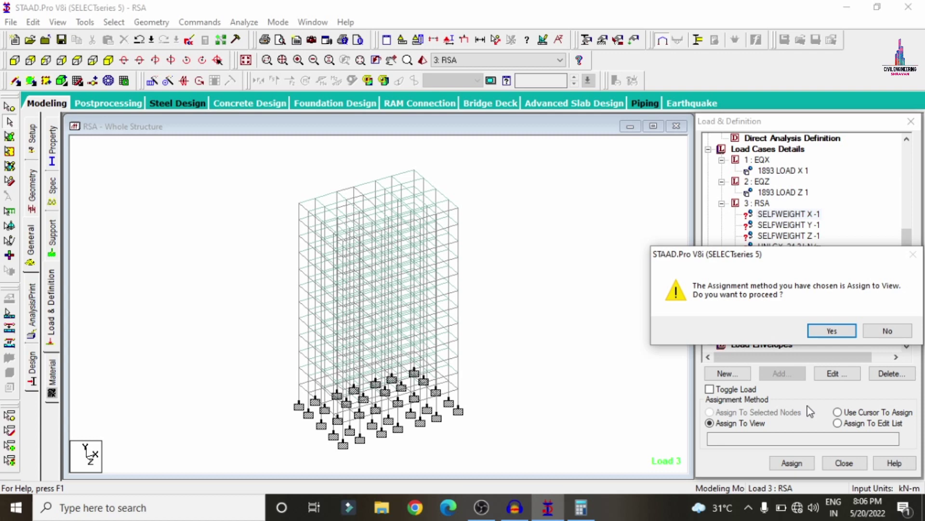
left_click(828, 332)
left_click(771, 226)
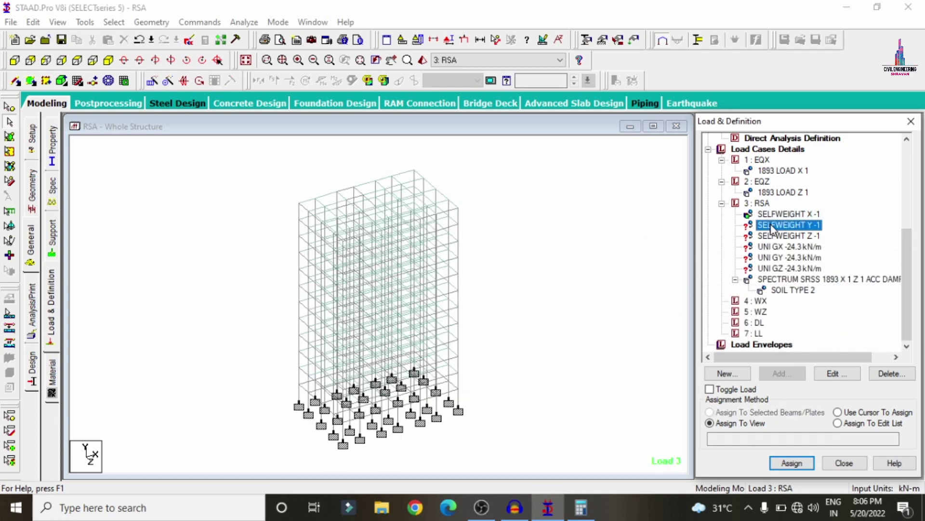
left_click(805, 469)
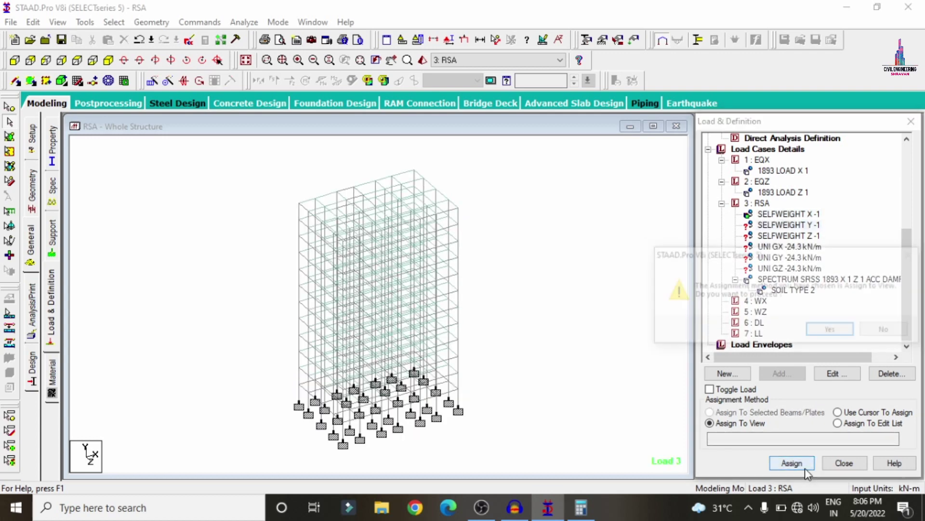
left_click(830, 330)
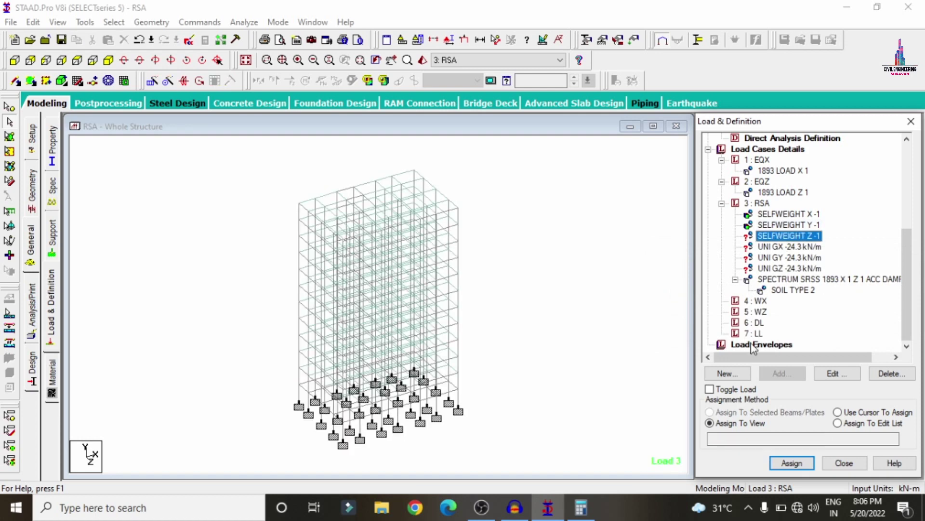
left_click(776, 462)
left_click(835, 330)
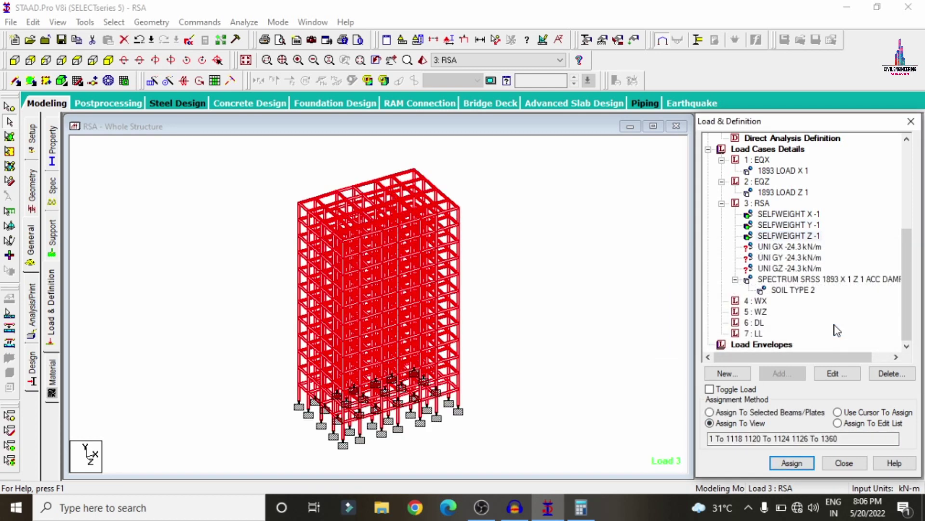
Step: Assign the GX uniform load of load case RSA to all beams parallel to X and Z using Assign To Selected Beams
left_click(789, 247)
left_click(575, 238)
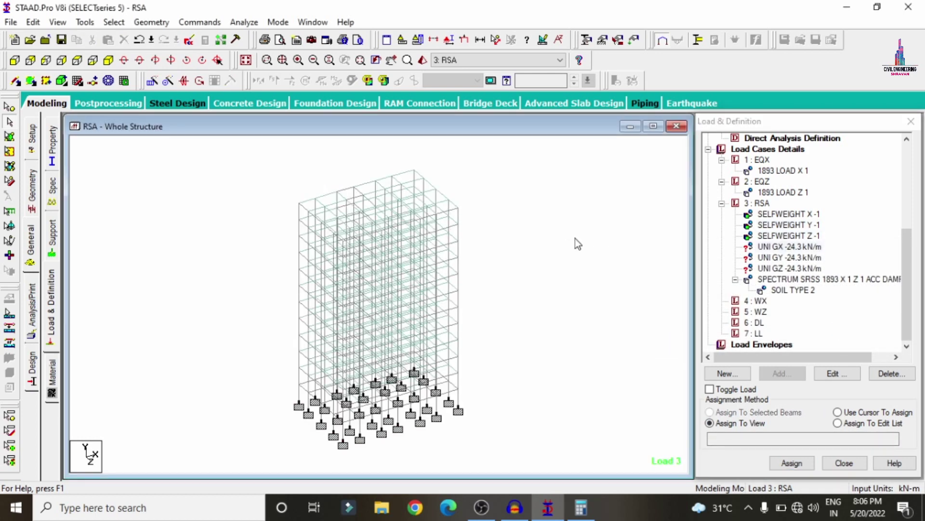
left_click(115, 23)
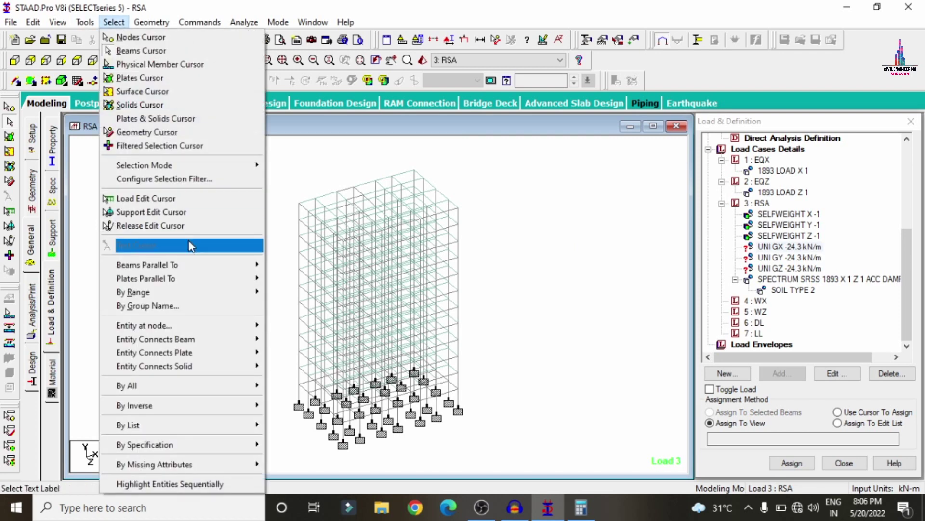
mouse_move(182, 266)
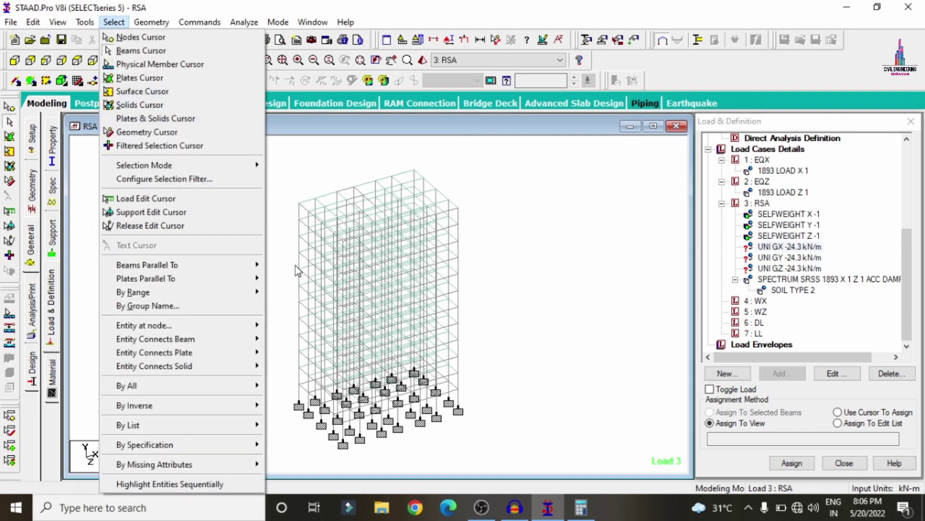
left_click(279, 266)
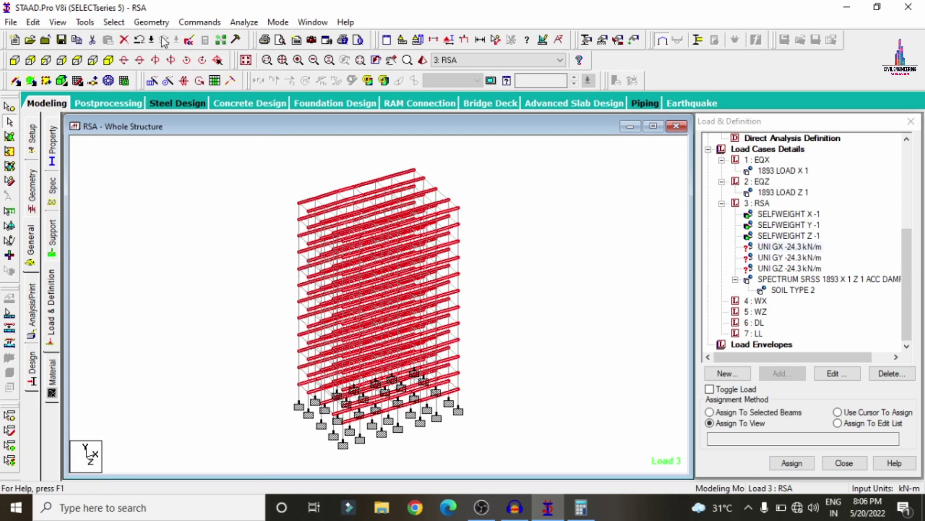
left_click(115, 22)
mouse_move(168, 268)
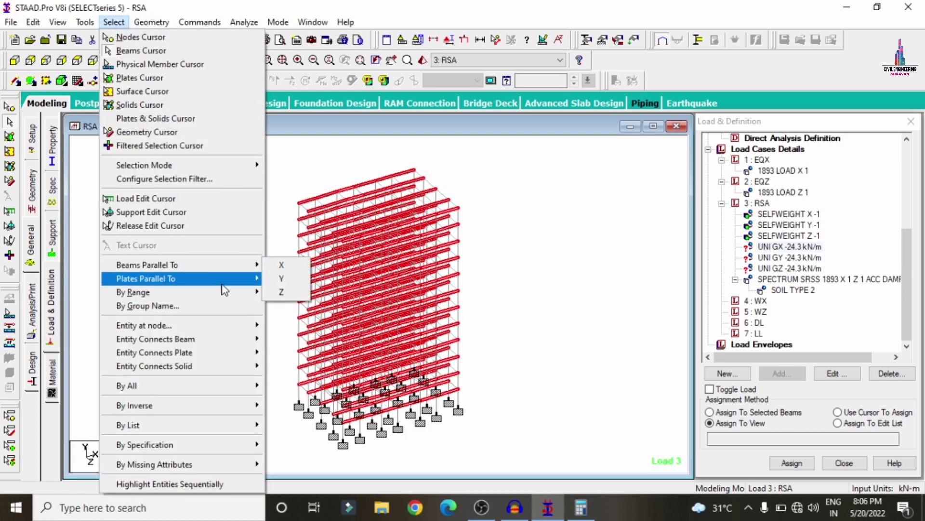
mouse_move(262, 268)
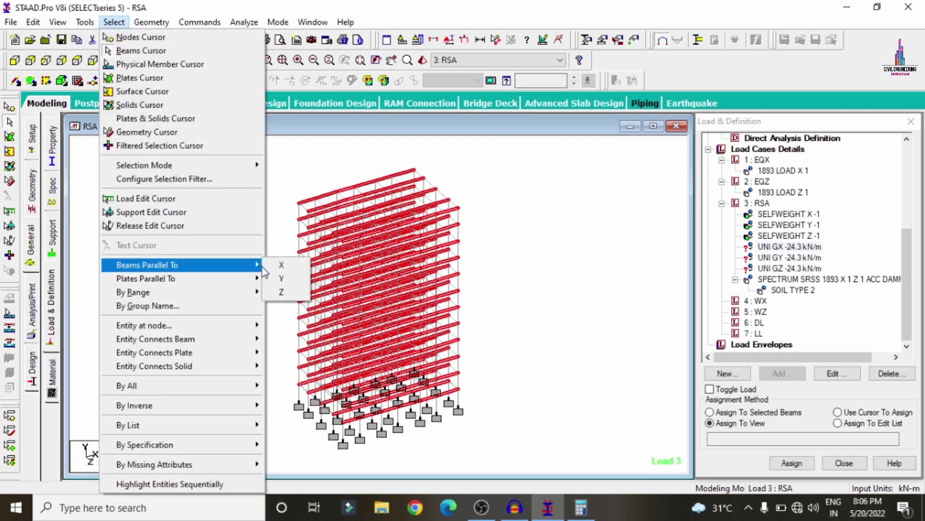
left_click(283, 292)
left_click(759, 413)
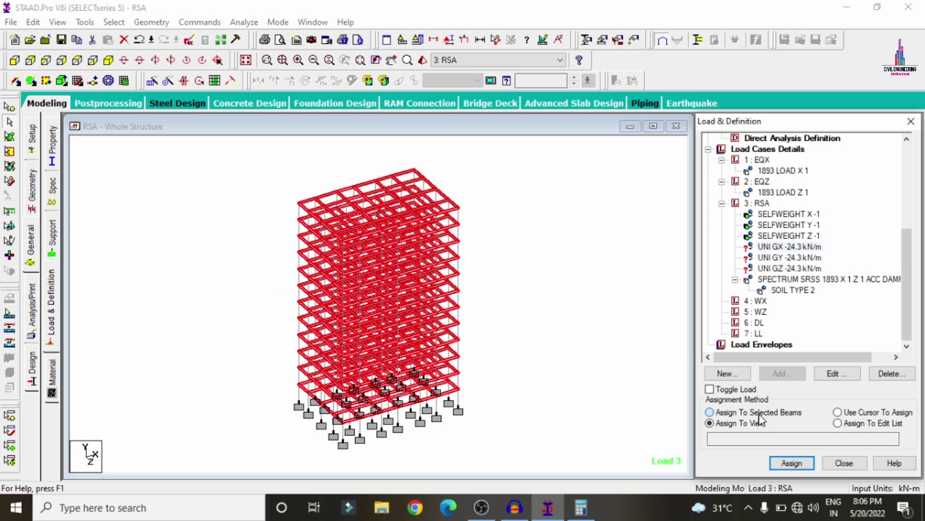
left_click(788, 466)
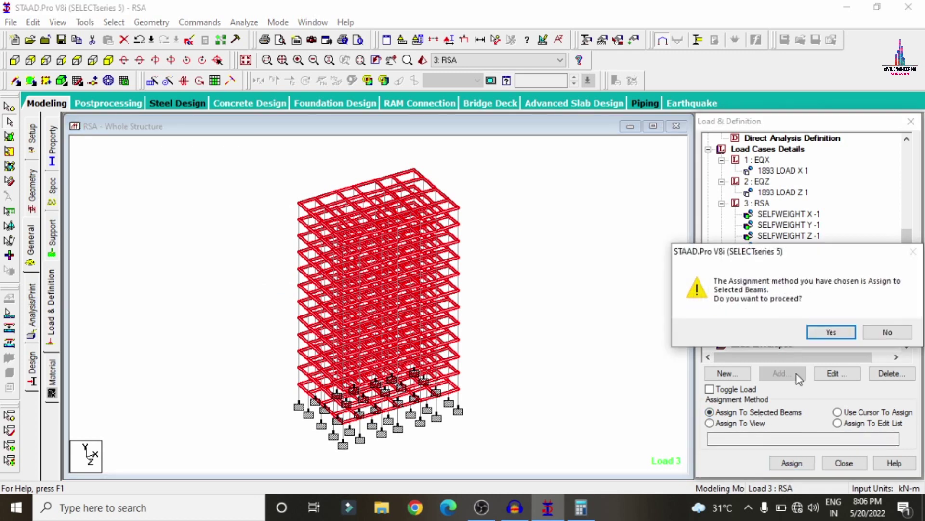
left_click(829, 331)
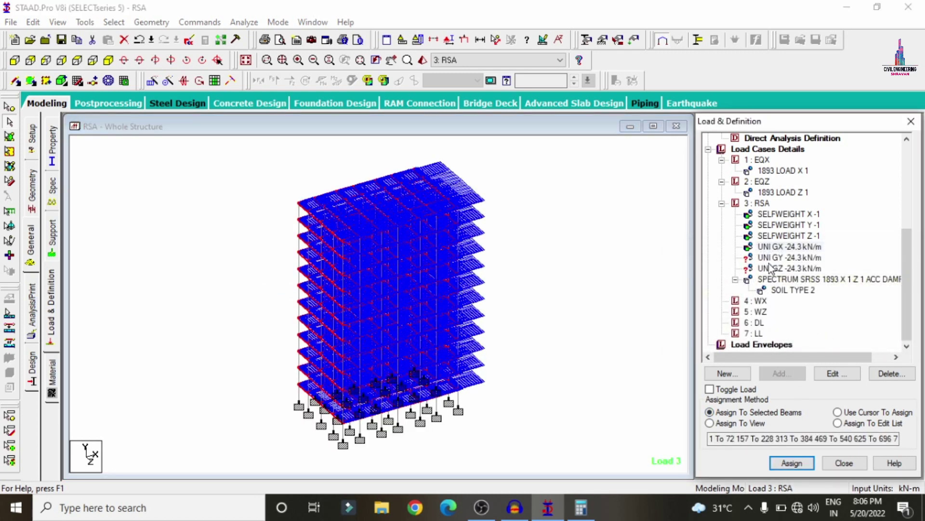
Step: Assign the GY and GZ uniform loads of load case RSA to the same selected beams
left_click(783, 257)
left_click(792, 462)
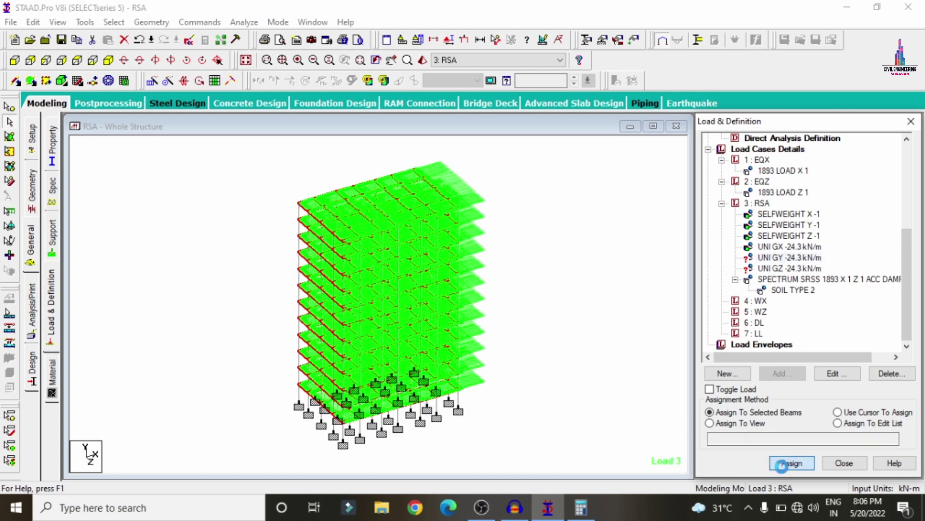
left_click(826, 332)
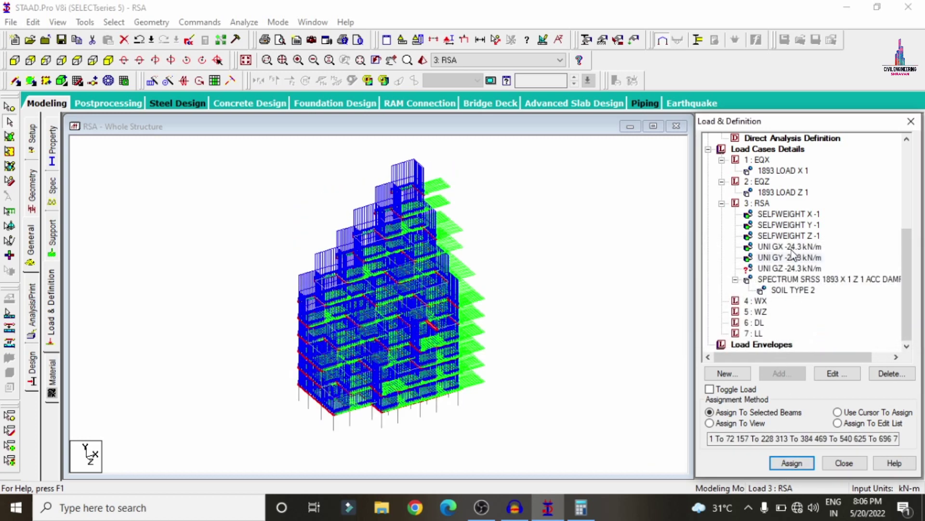
left_click(785, 270)
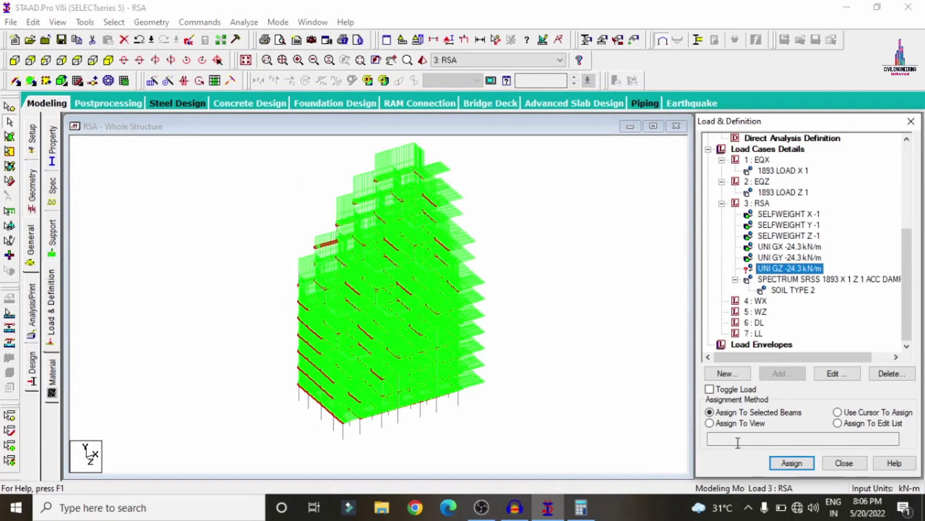
left_click(789, 463)
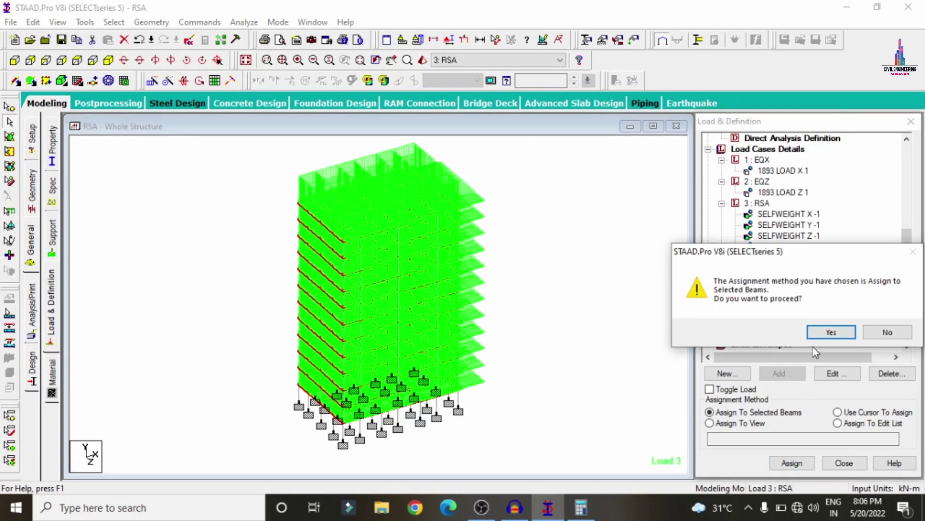
left_click(827, 332)
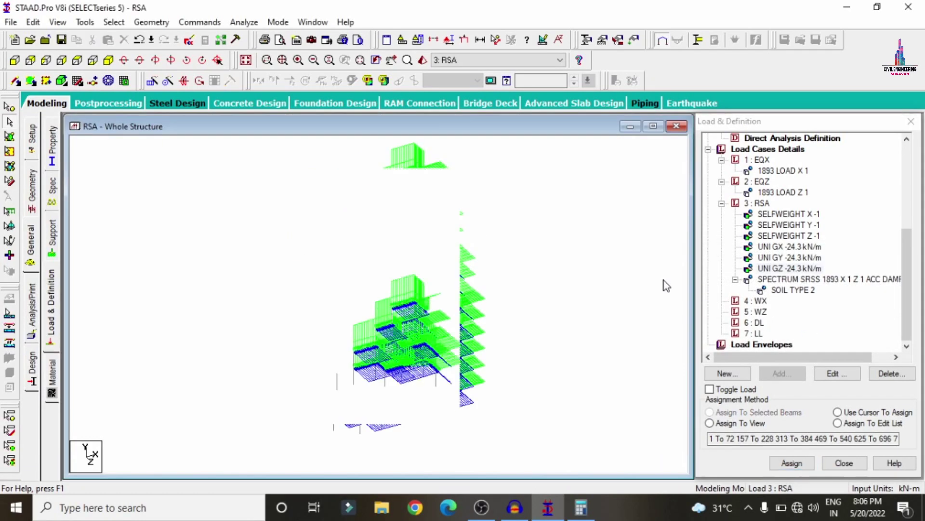
Step: Add type 1 wind loads on the X windward face with factors 1 and -1 to load case WX
left_click(757, 301)
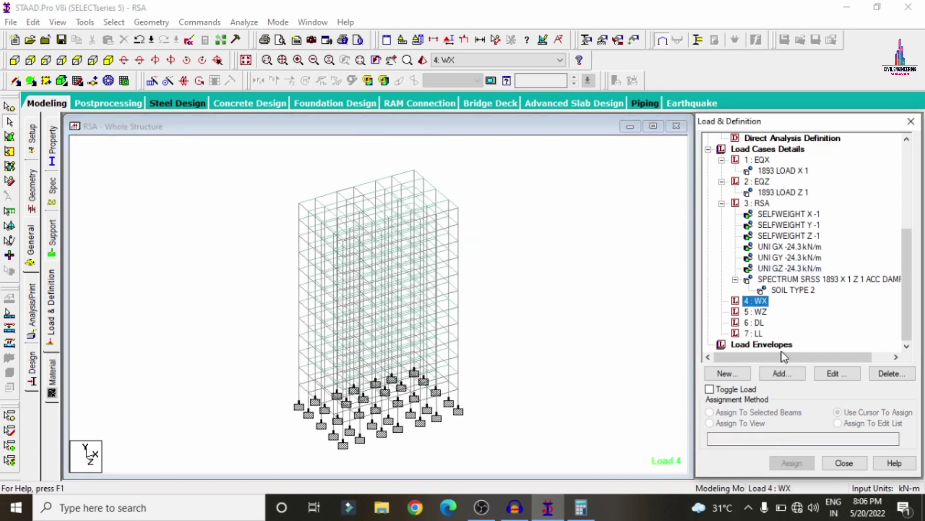
left_click(778, 374)
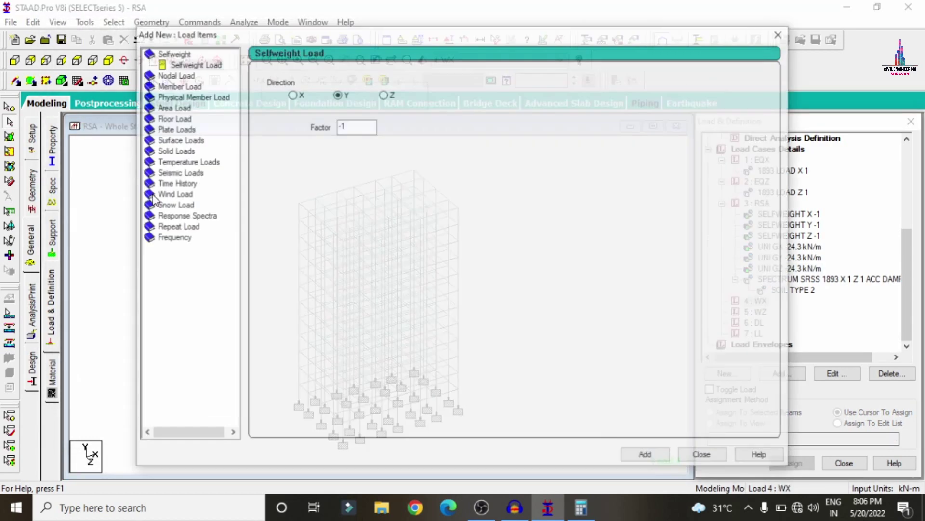
left_click(176, 195)
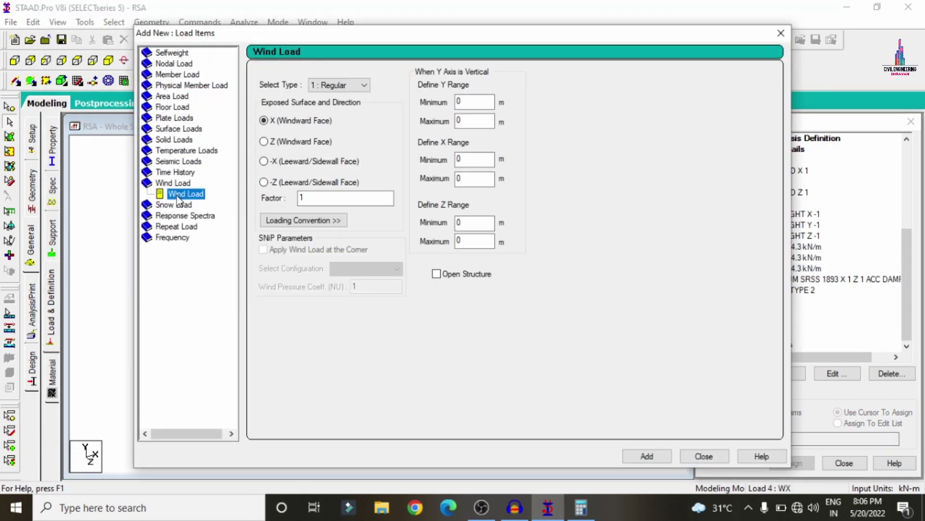
left_click(647, 456)
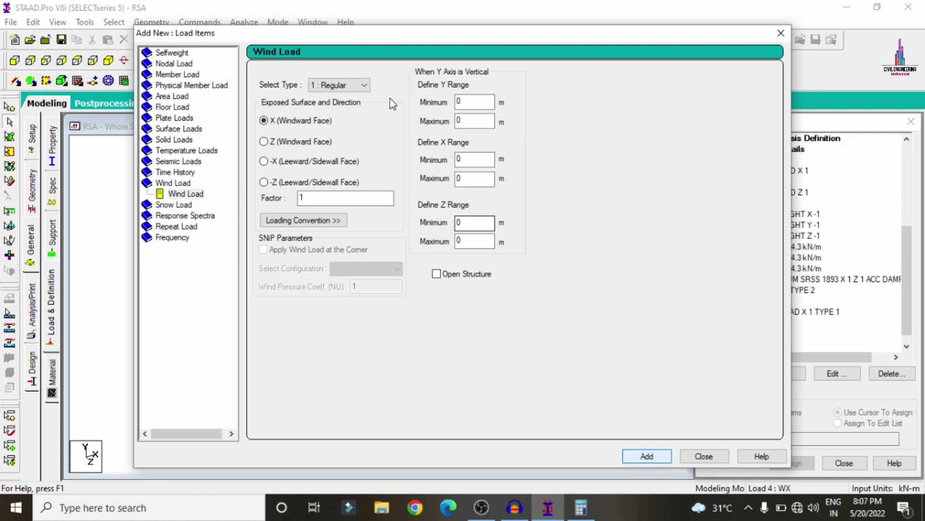
left_click(354, 194)
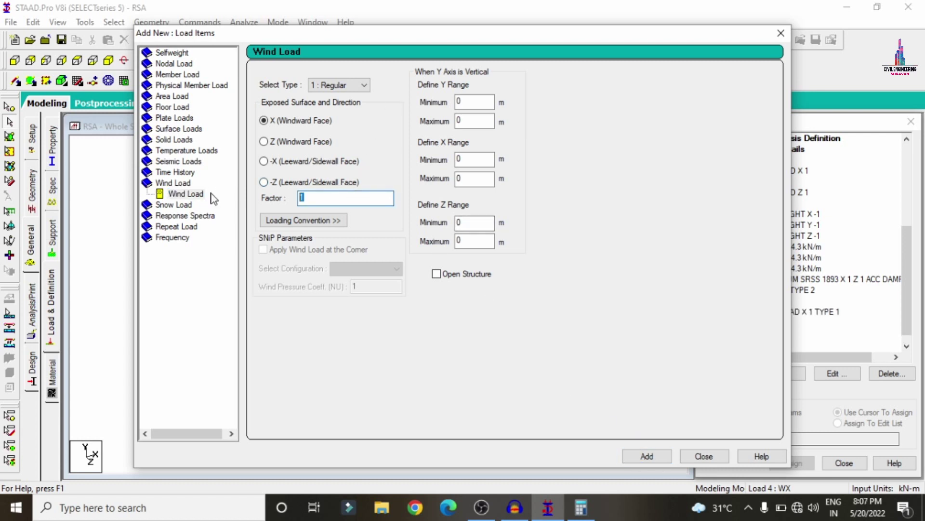
key("Return")
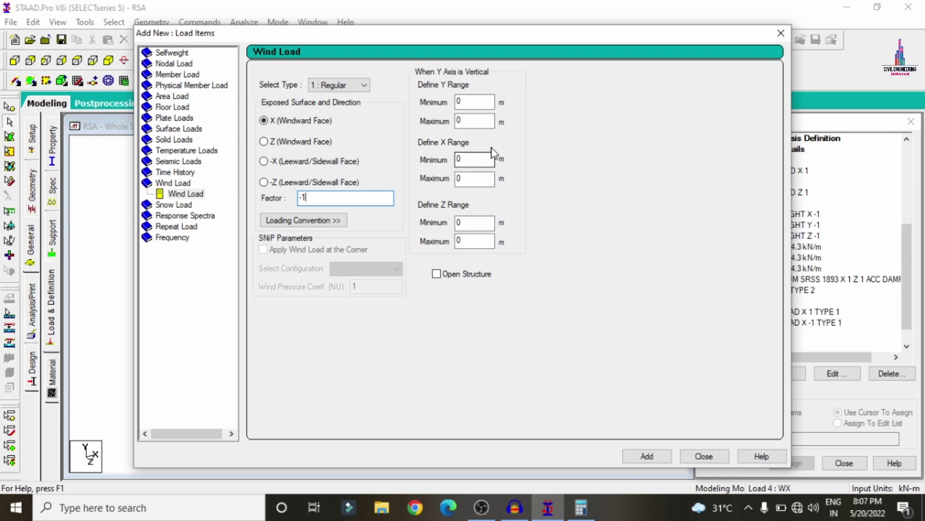
left_click(781, 33)
Step: Add type 1 wind loads on the Z windward face with factors 1 and -1 to load case WZ
left_click(756, 333)
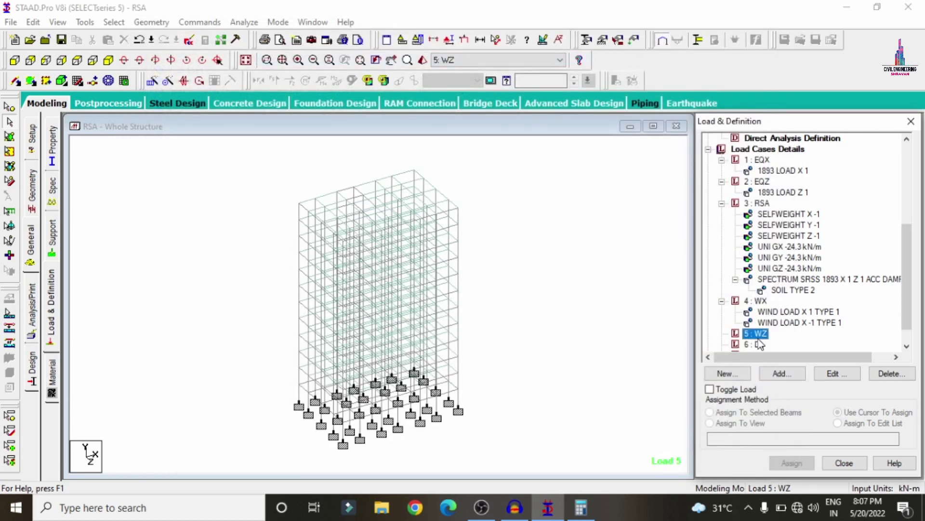
left_click(781, 374)
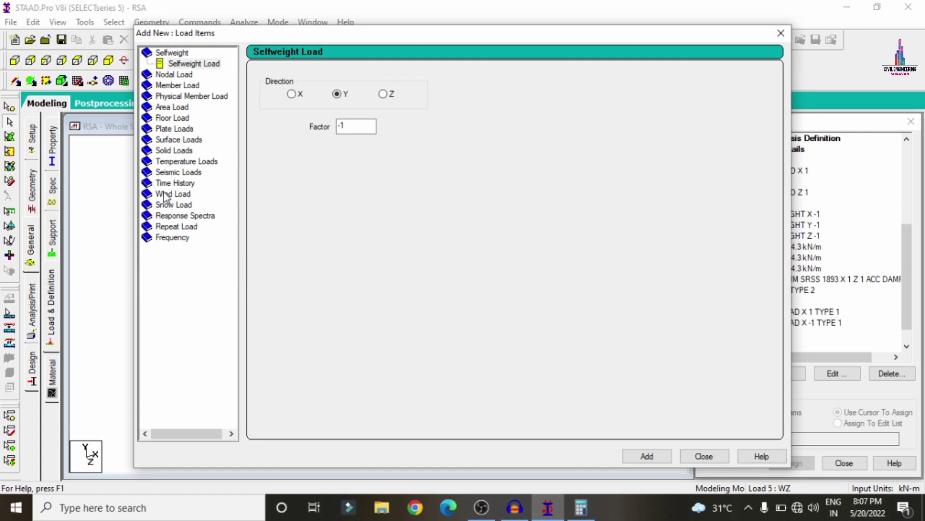
left_click(164, 194)
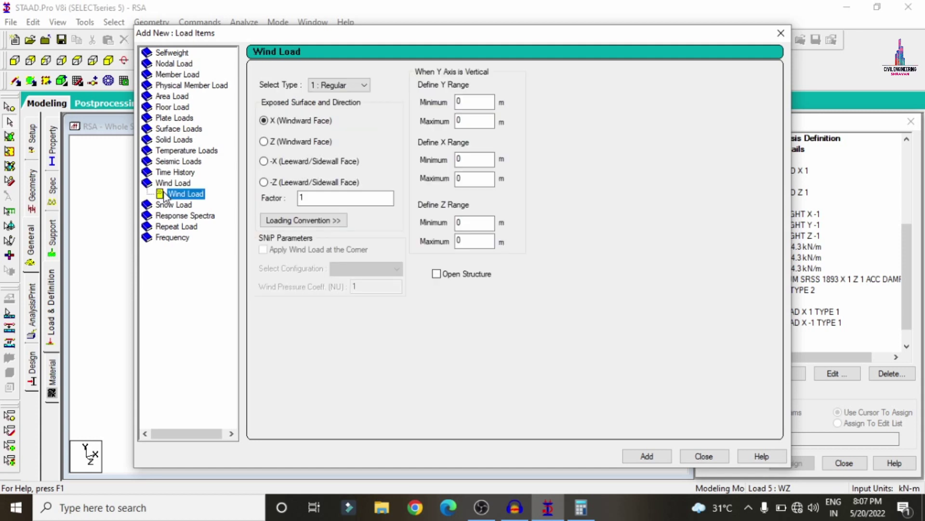
left_click(300, 142)
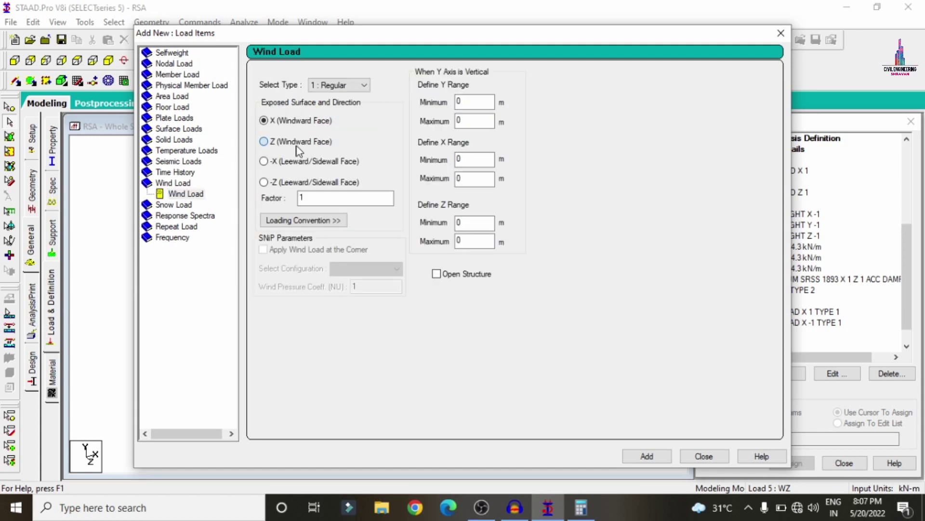
left_click(647, 456)
double_click(372, 200)
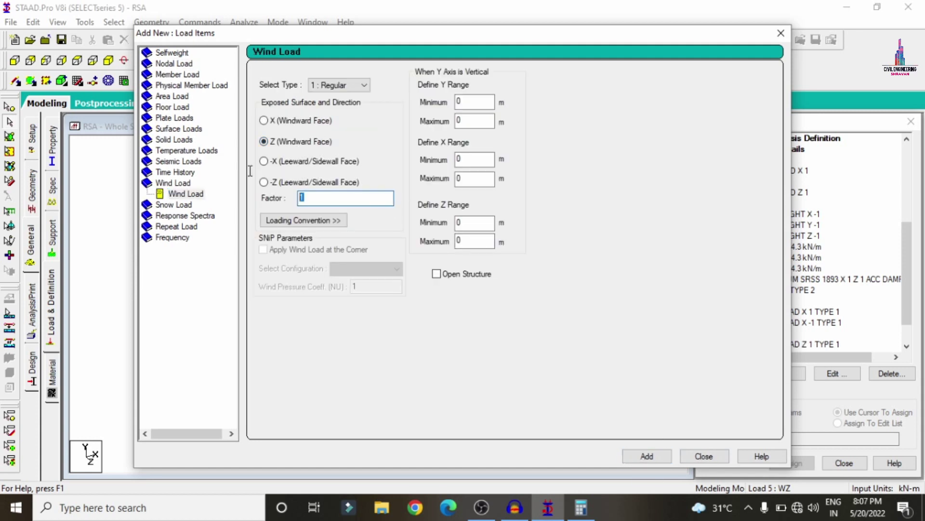
type("-1")
key("Return")
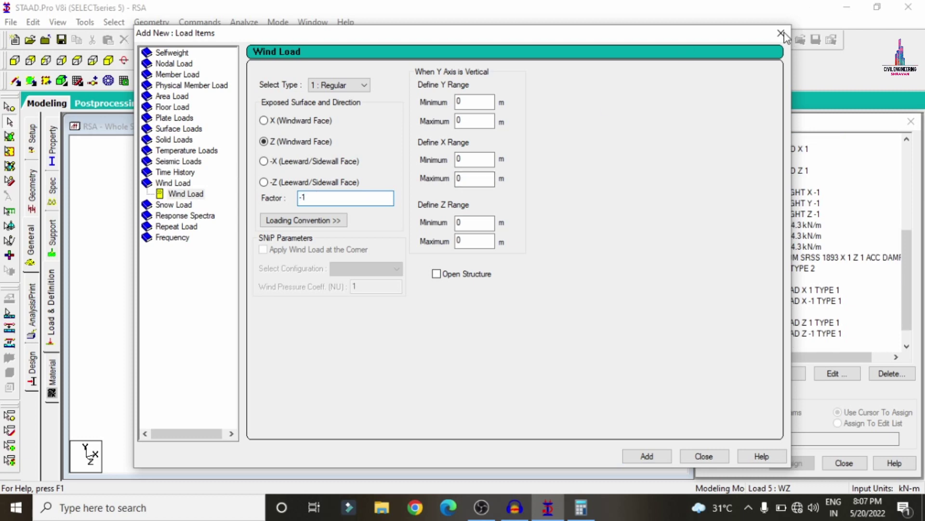
Step: Add a selfweight load in the Y direction with factor -1 to load case DL
left_click_drag(739, 34, 690, 24)
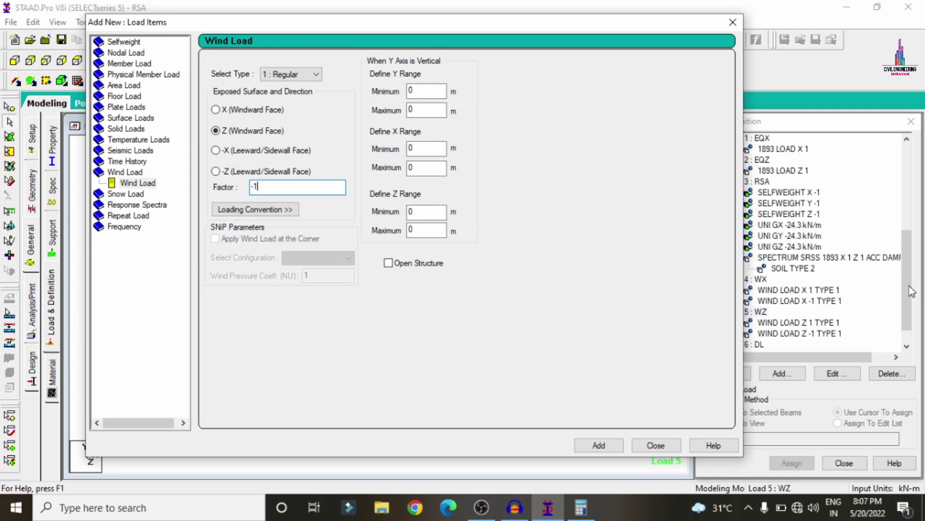
left_click_drag(912, 291, 911, 301)
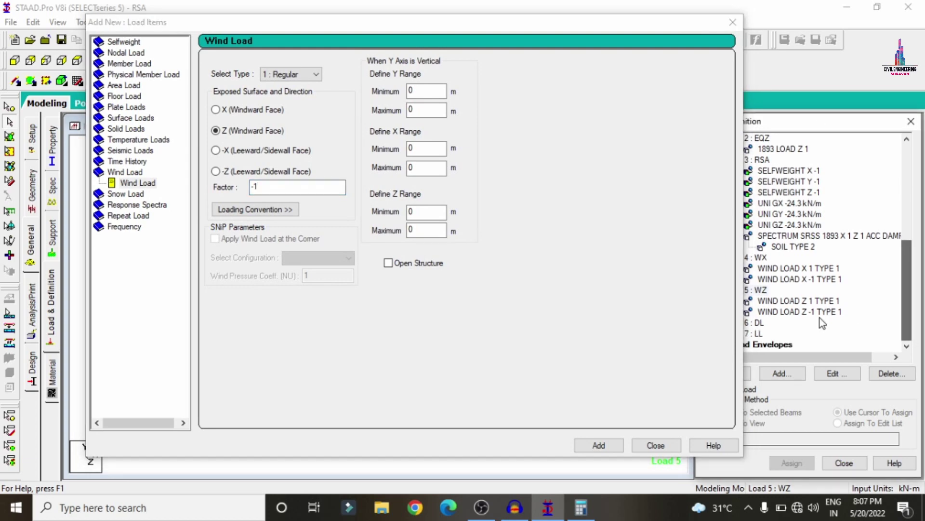
left_click(760, 332)
double_click(759, 324)
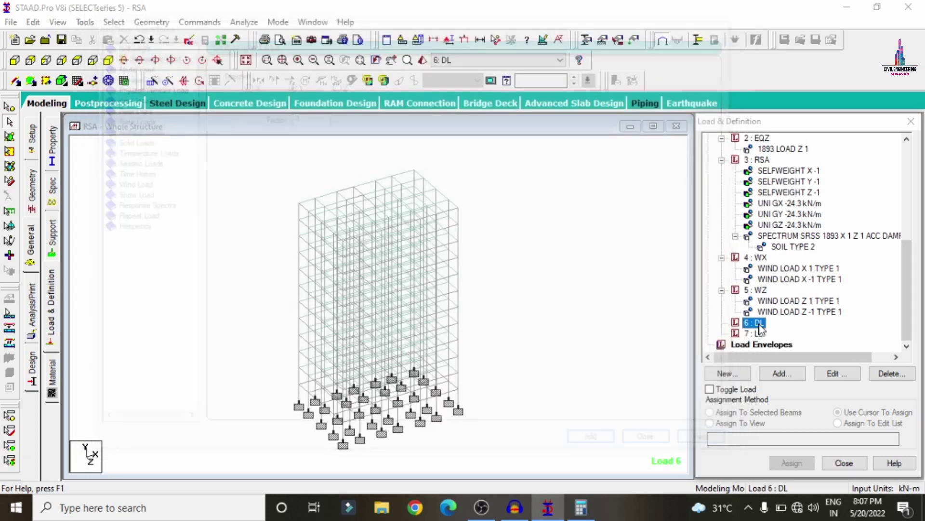
left_click(580, 348)
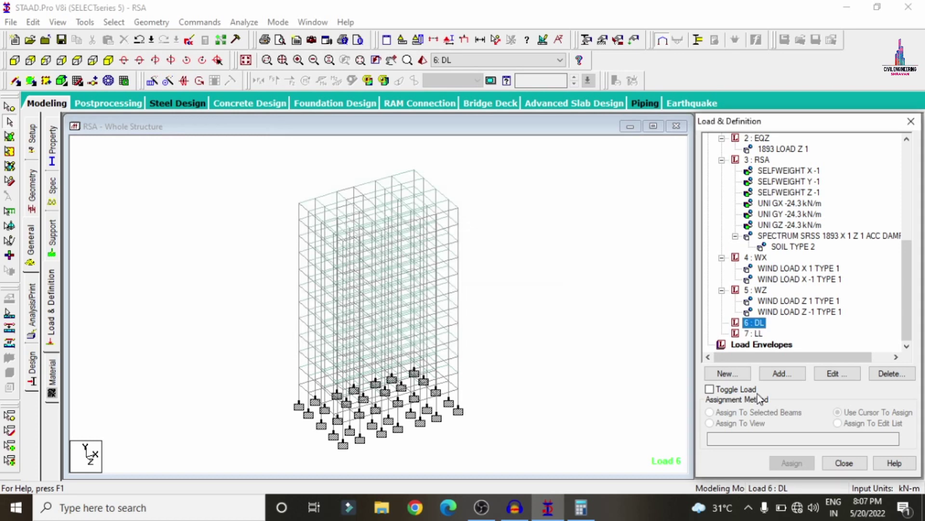
left_click(790, 374)
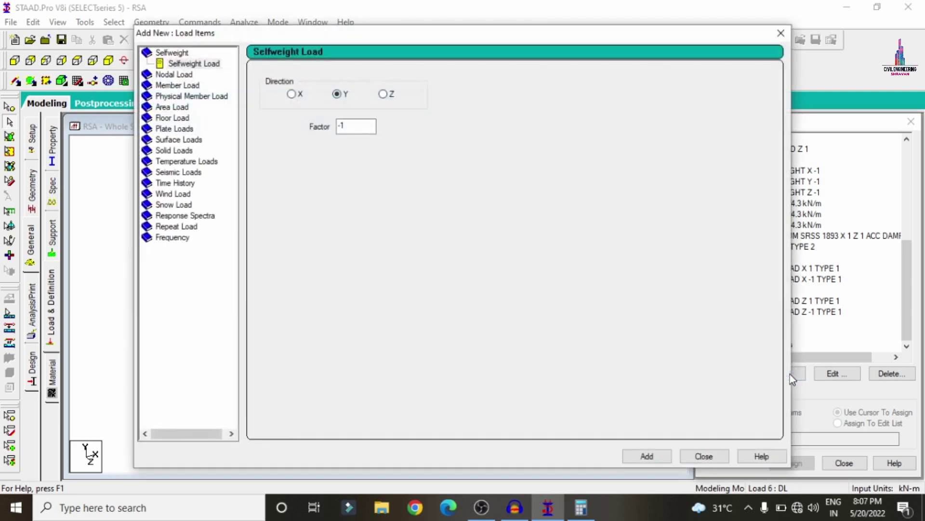
left_click(651, 457)
Step: Add a uniform member force of -24.3 kN/m in the GY direction to load case DL
left_click_drag(444, 33, 363, 29)
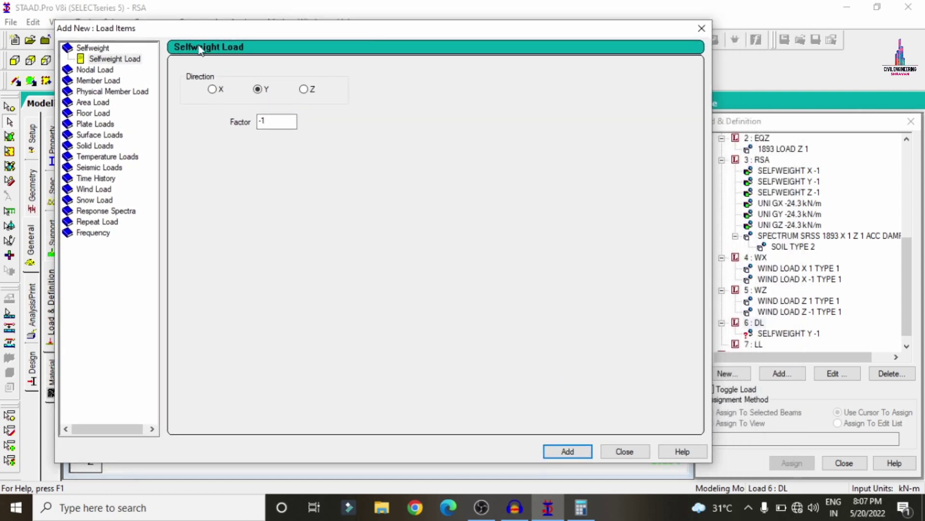
left_click(99, 81)
double_click(298, 111)
key("BackSpace")
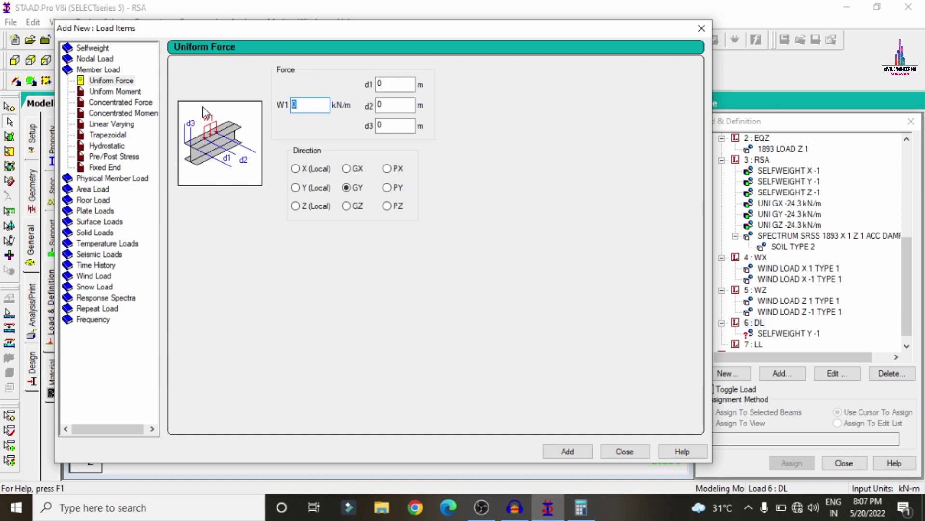
key("Return")
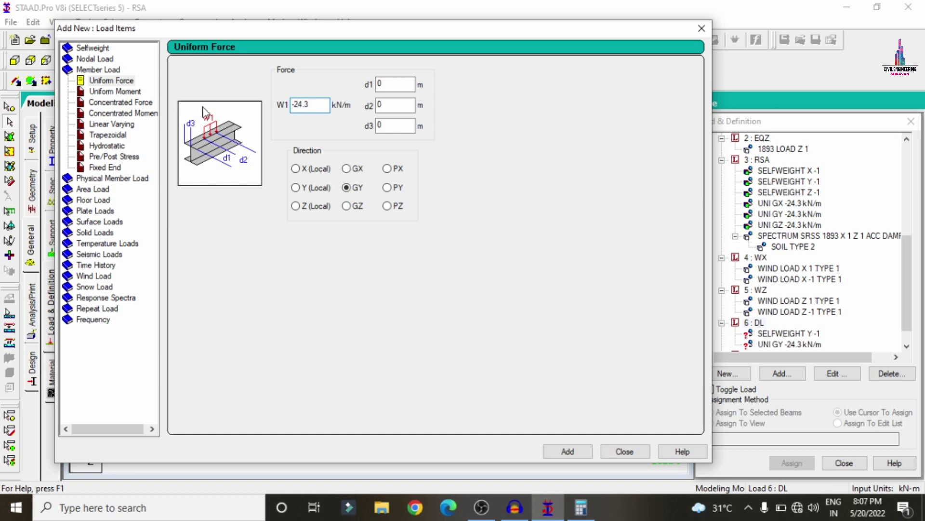
Step: Add a floor load of -2 kN/m2 in global Y over the Y range 6 to 36 m to load case DL
left_click(103, 198)
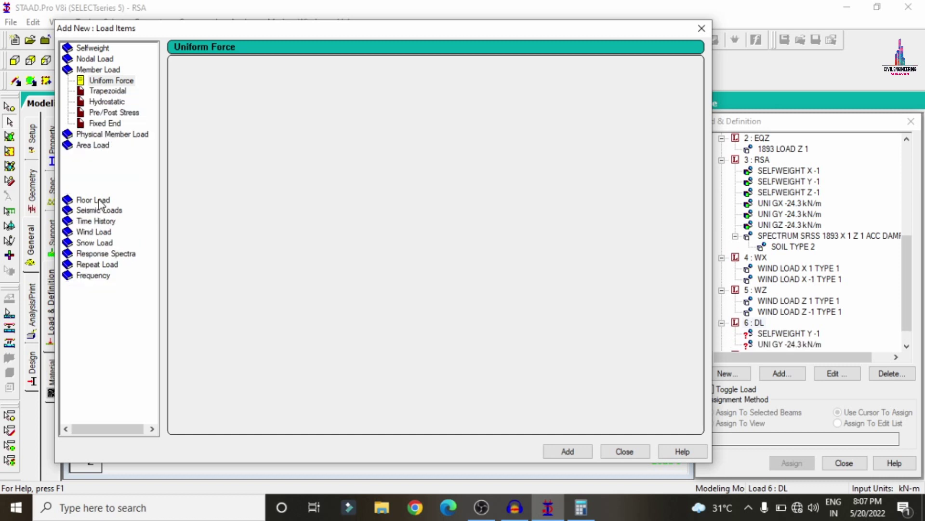
double_click(231, 135)
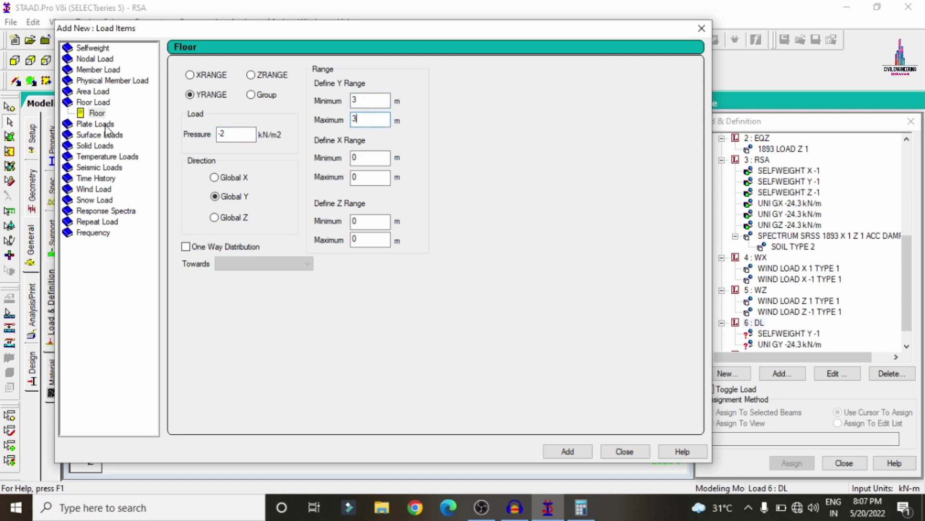
double_click(377, 104)
left_click(568, 451)
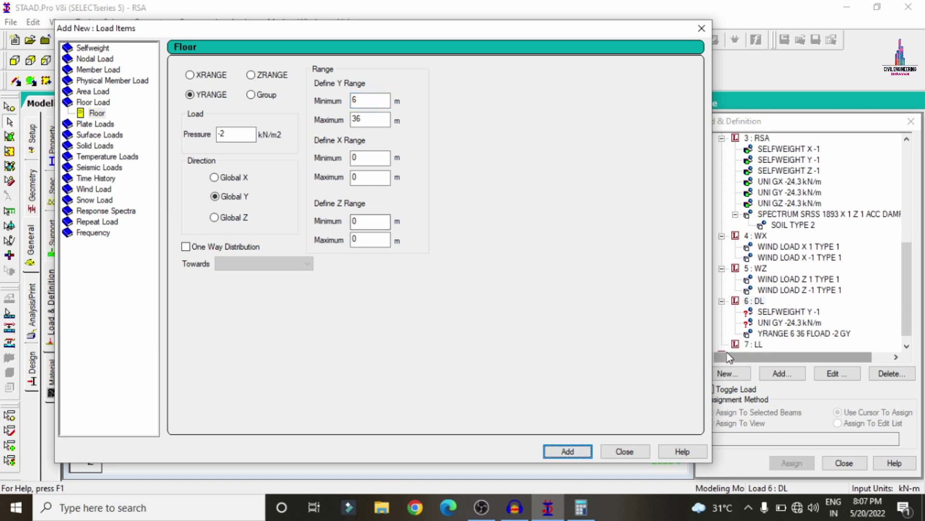
Step: Add a floor load of -3.5 kN/m2 in global Y over the Y range 6 to 36 m to load case LL
left_click(757, 344)
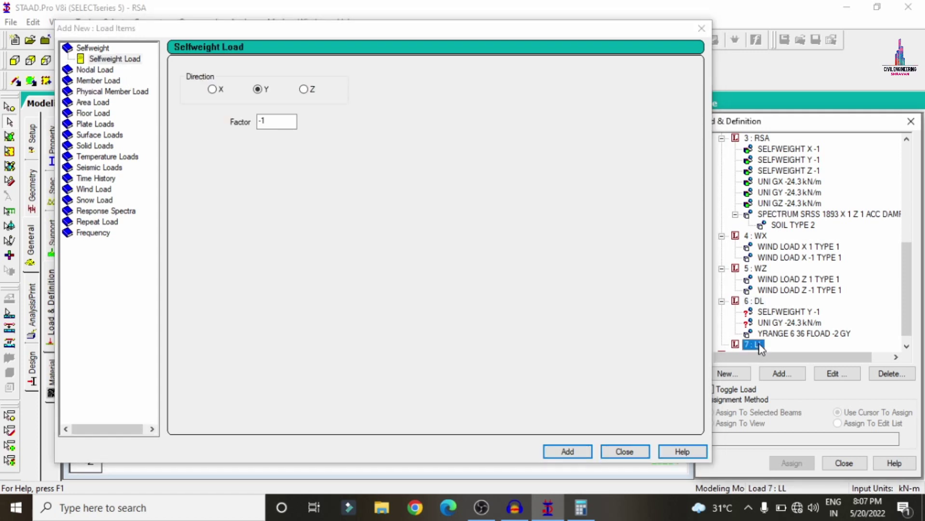
left_click(94, 113)
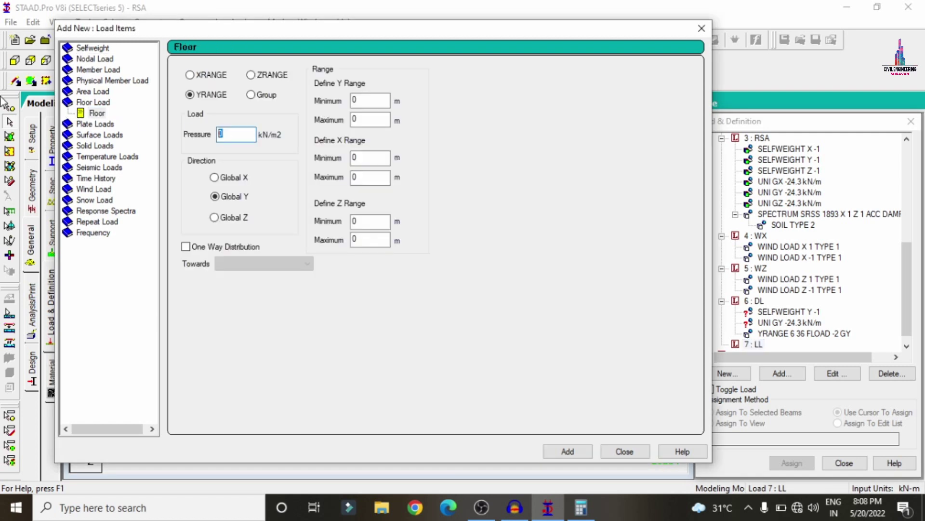
type("-3.5")
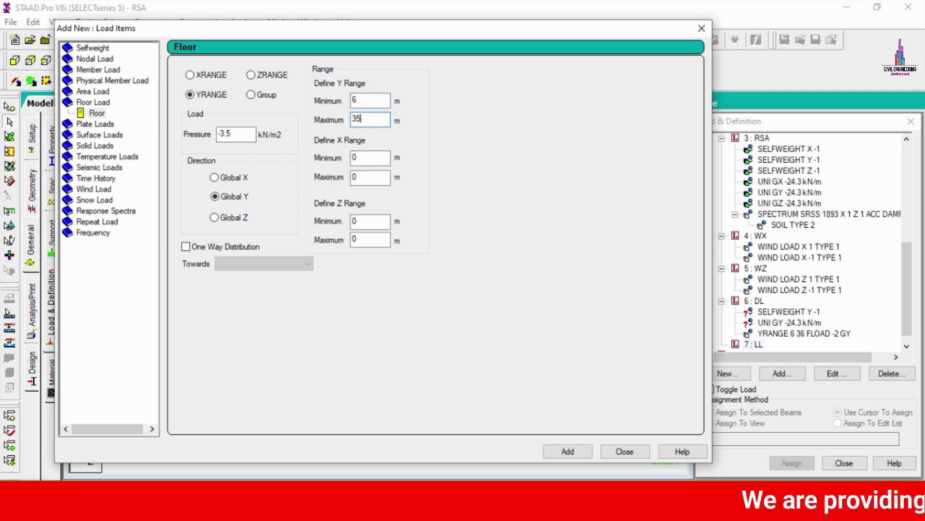
type("36")
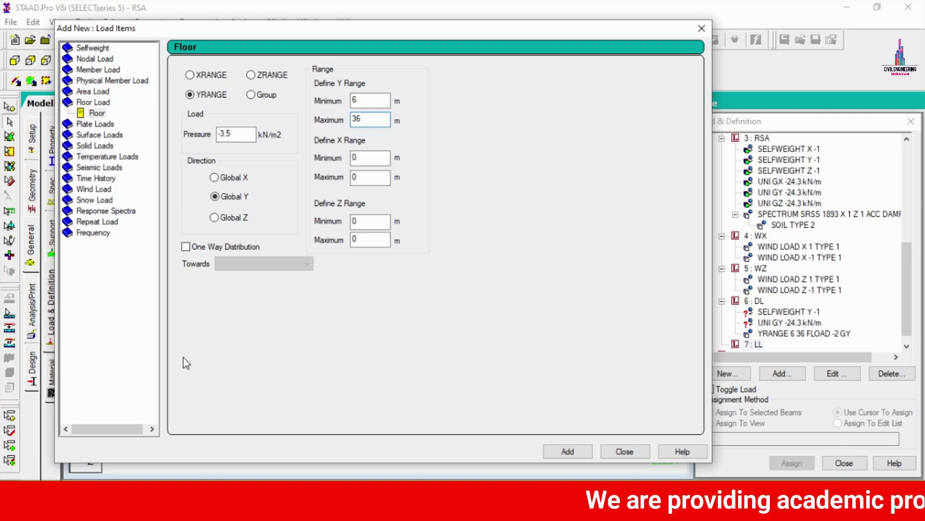
left_click(567, 451)
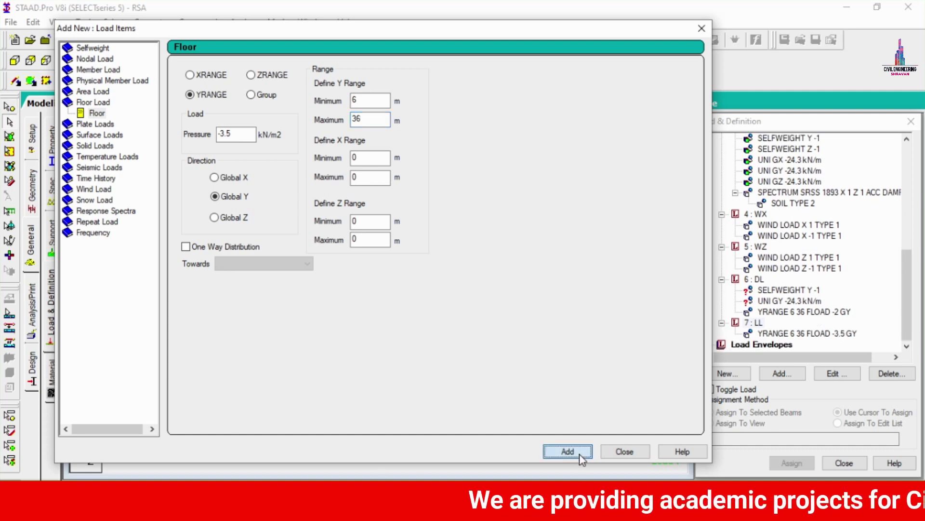
left_click(624, 451)
Step: Assign the selfweight Y -1 load of load case DL to the whole view
left_click(800, 300)
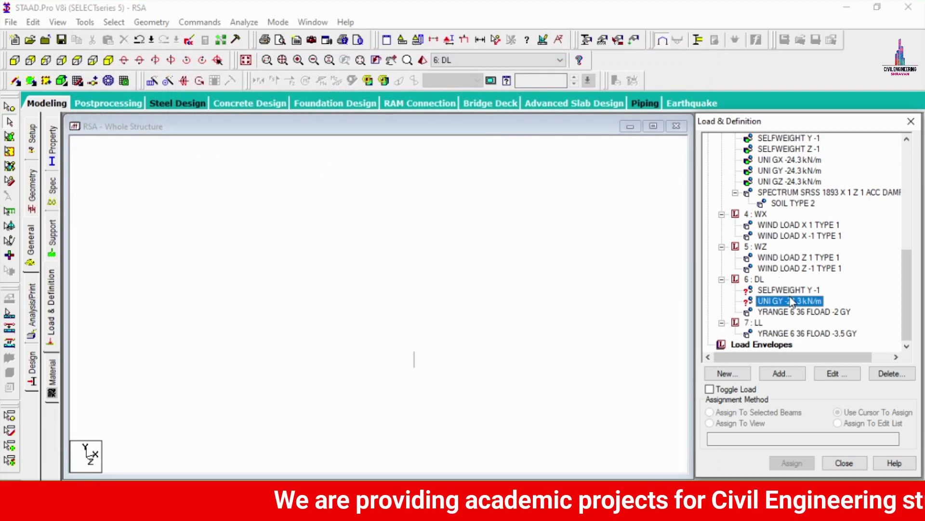
left_click(803, 289)
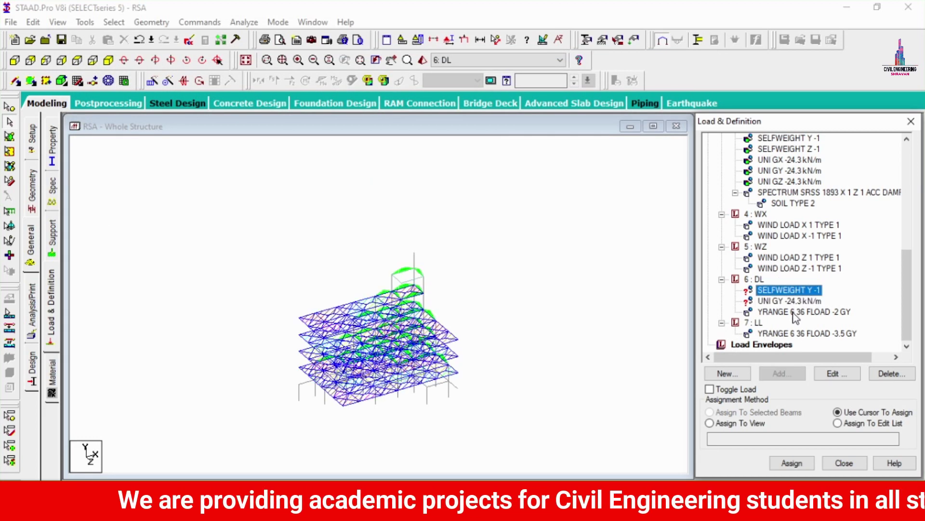
left_click(710, 422)
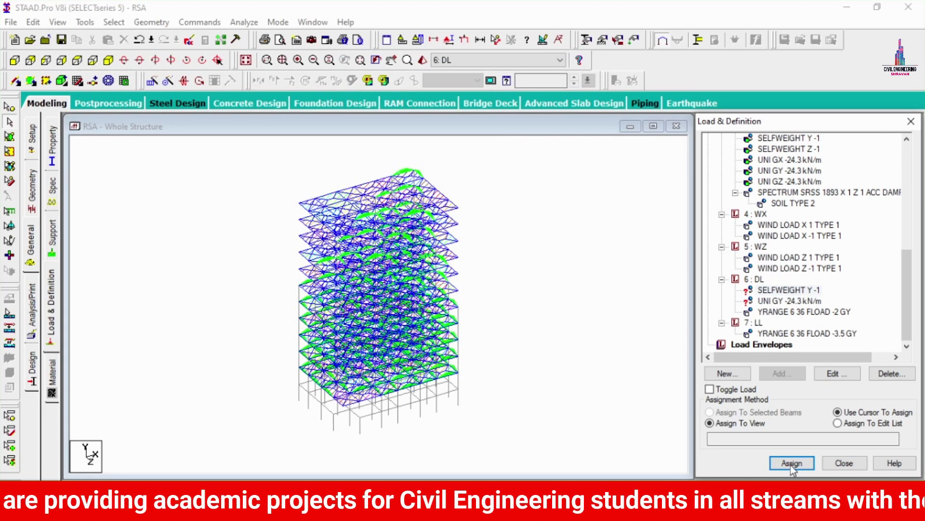
left_click(792, 463)
left_click(832, 330)
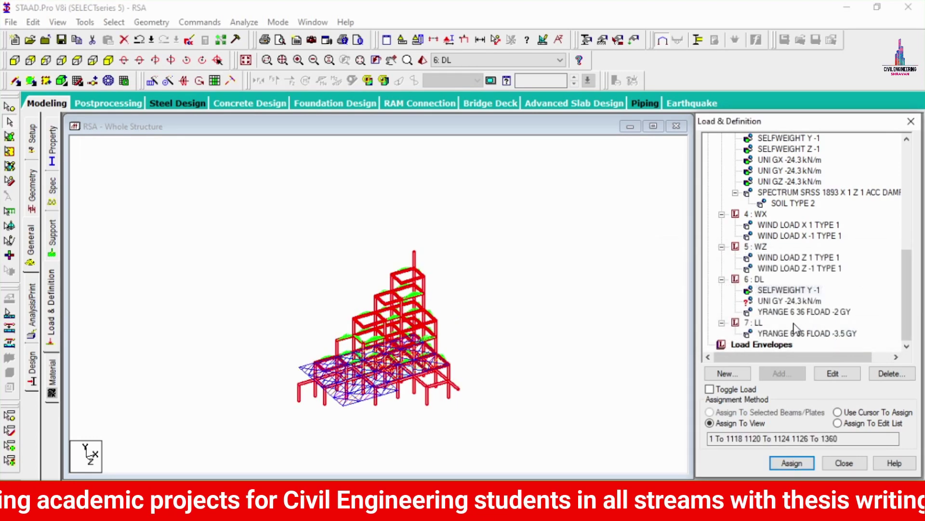
Step: Assign the uniform GY -24.3 kN/m load of load case DL to all beams parallel to X and Z
left_click(777, 300)
left_click(564, 221)
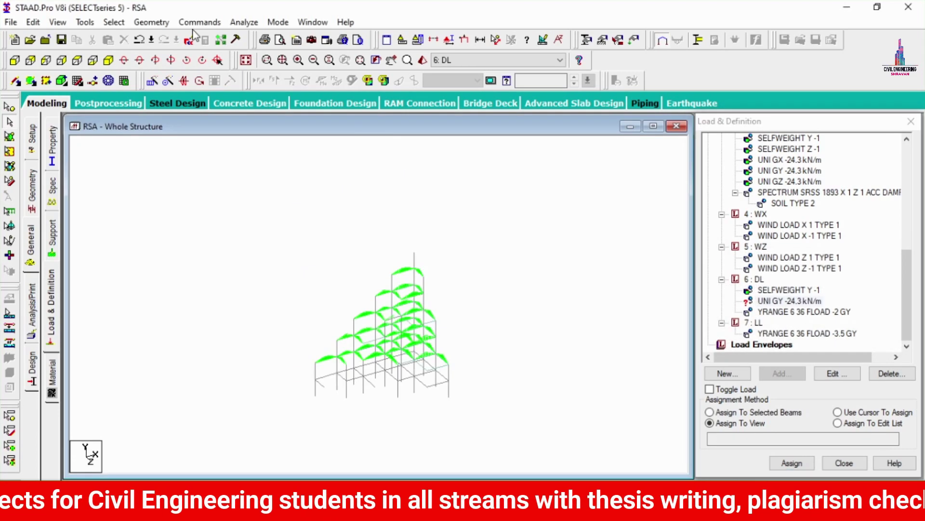
left_click(116, 21)
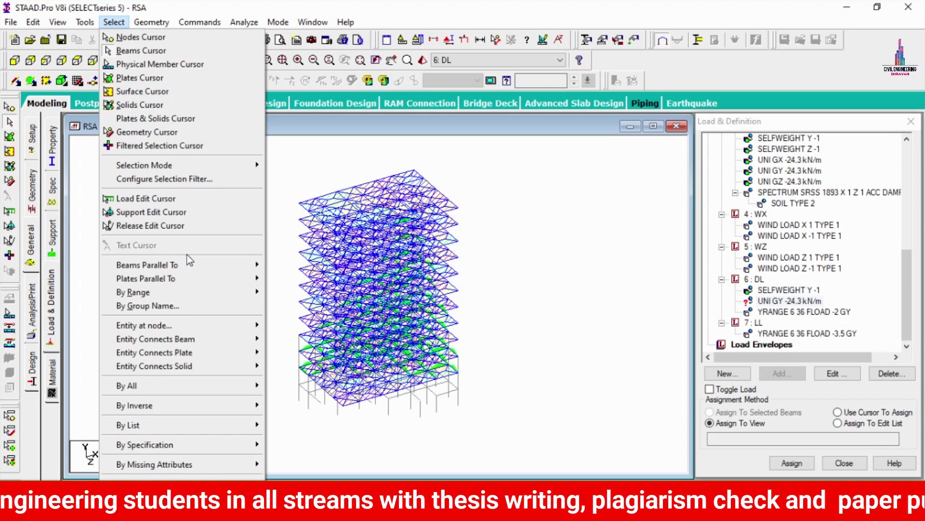
mouse_move(186, 264)
left_click(294, 265)
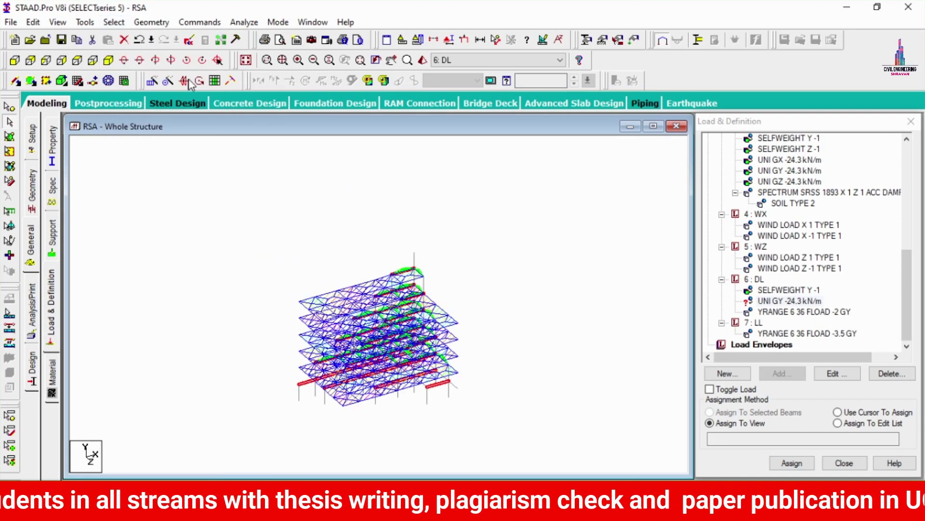
left_click(115, 22)
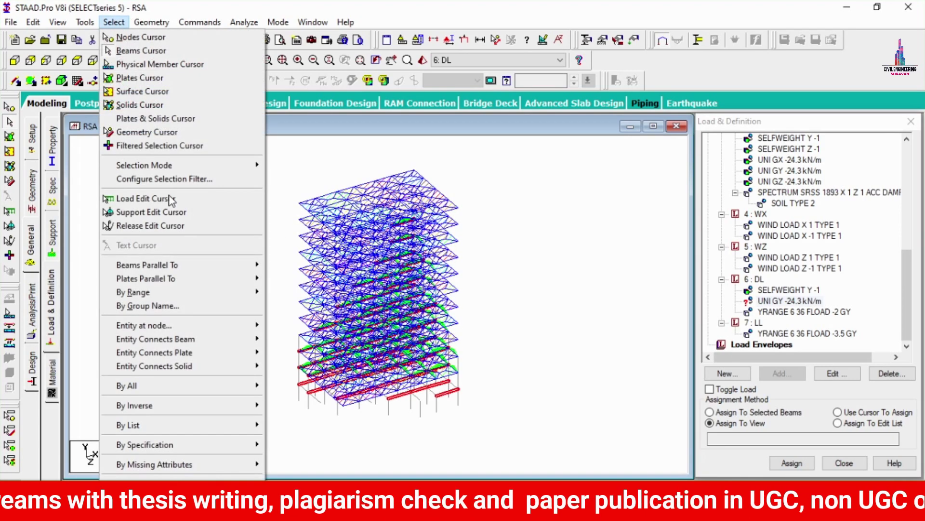
mouse_move(250, 265)
left_click(281, 291)
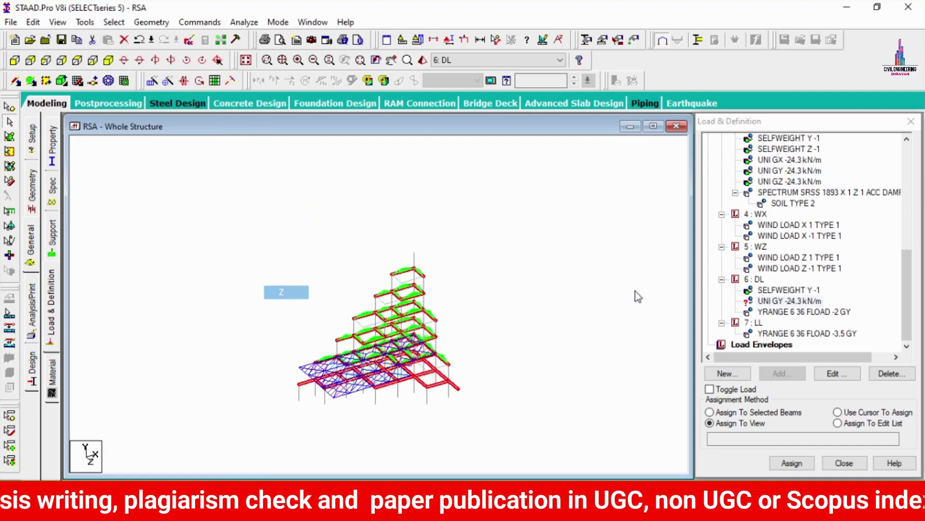
left_click(754, 412)
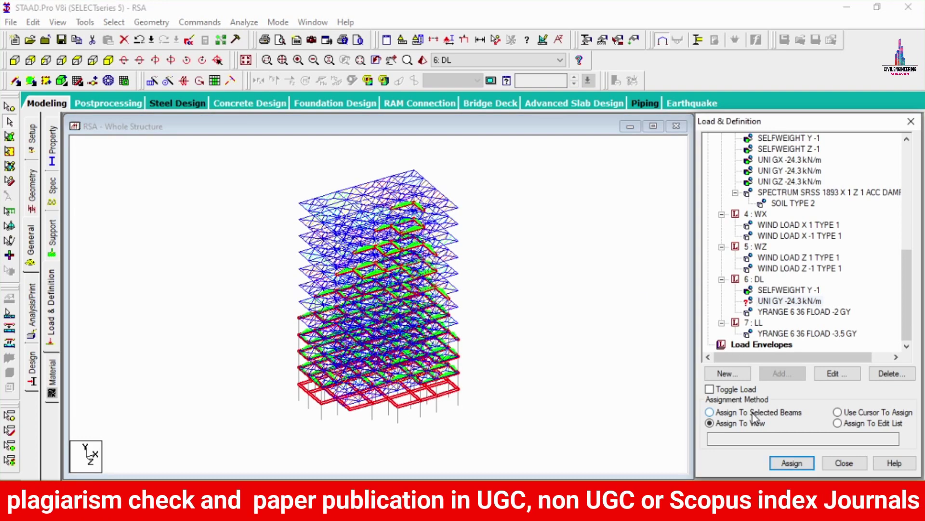
left_click(792, 463)
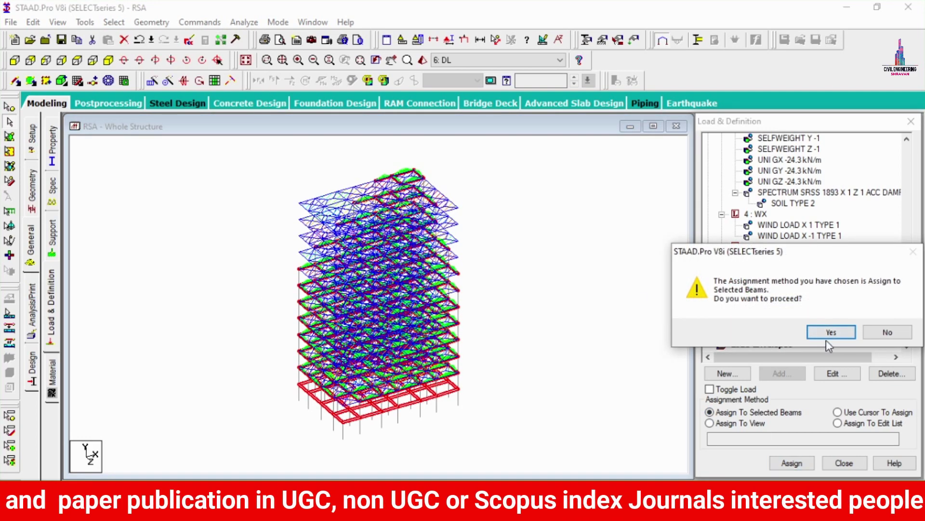
left_click(830, 332)
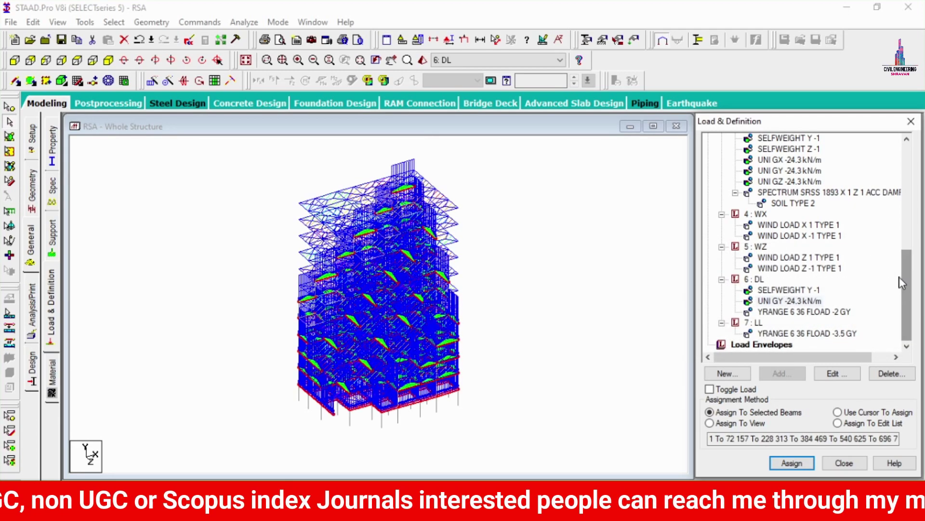
Step: Generate and add automatic load combinations using the Indian Code and the Genral_Structures category
left_click_drag(910, 289, 909, 186)
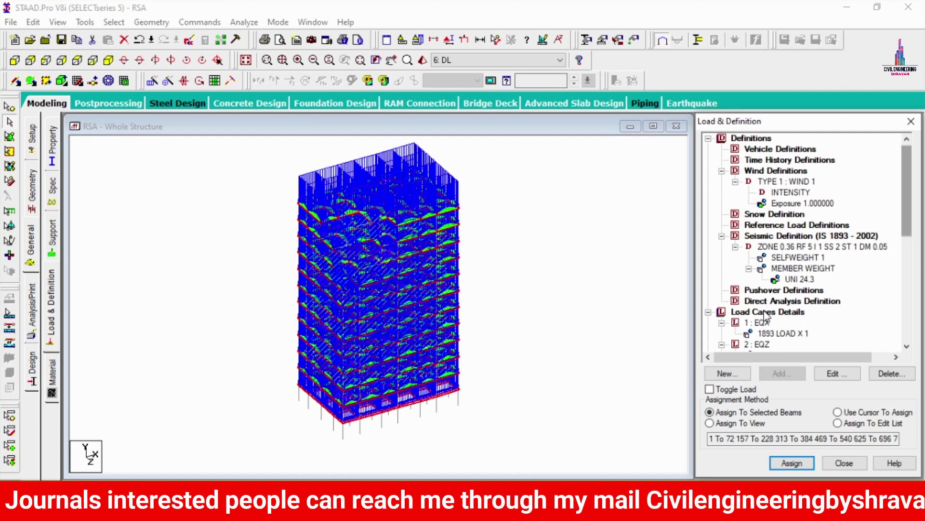
left_click(767, 312)
left_click(860, 330)
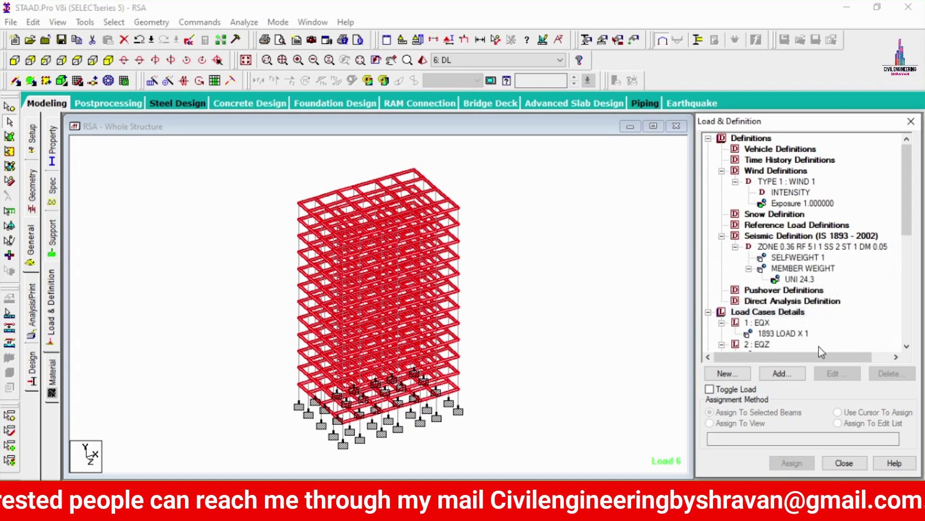
left_click(781, 374)
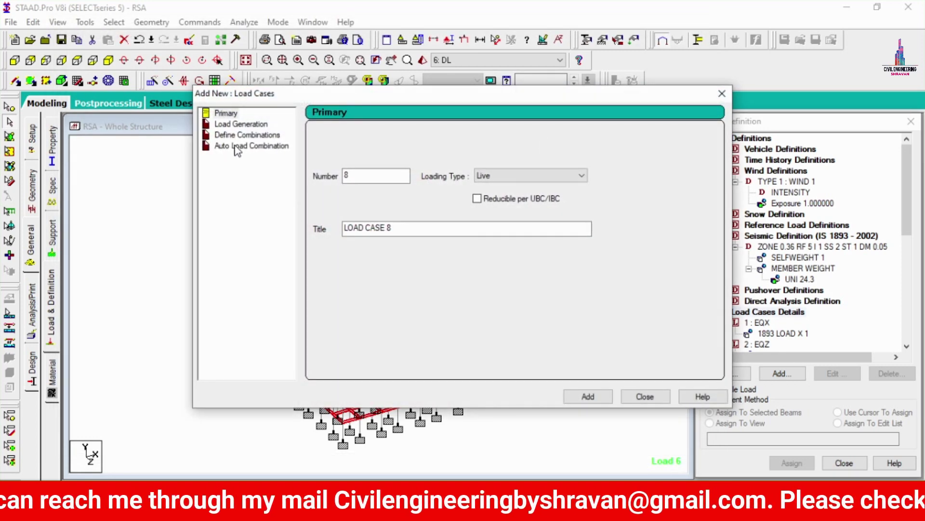
left_click(238, 146)
left_click(469, 137)
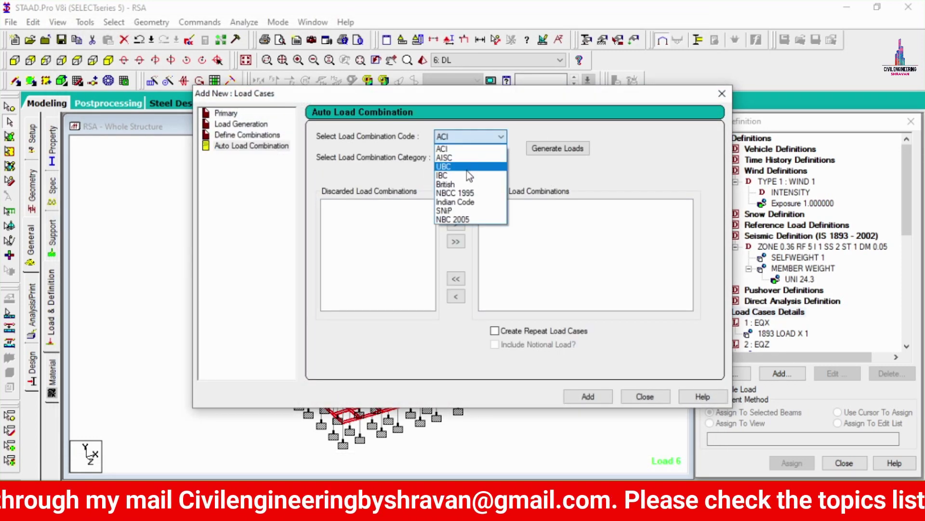
left_click(469, 202)
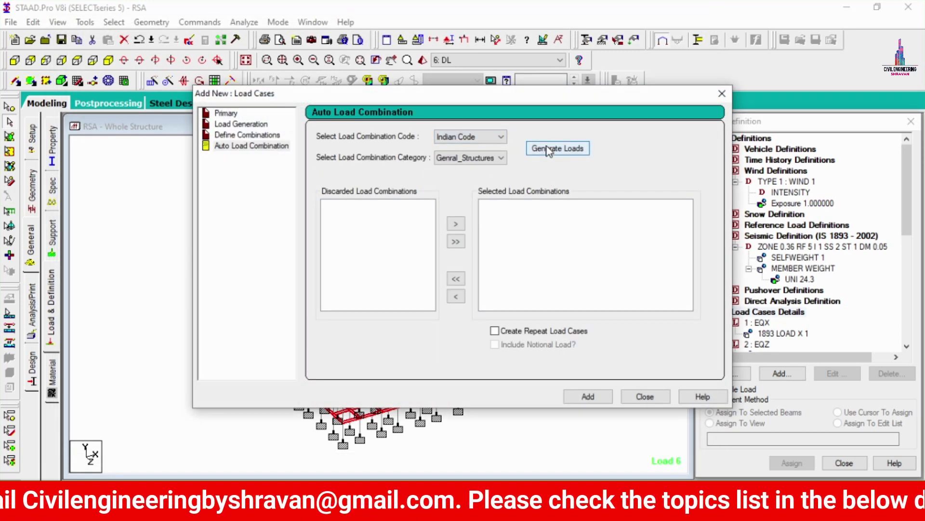
left_click(548, 149)
left_click(589, 397)
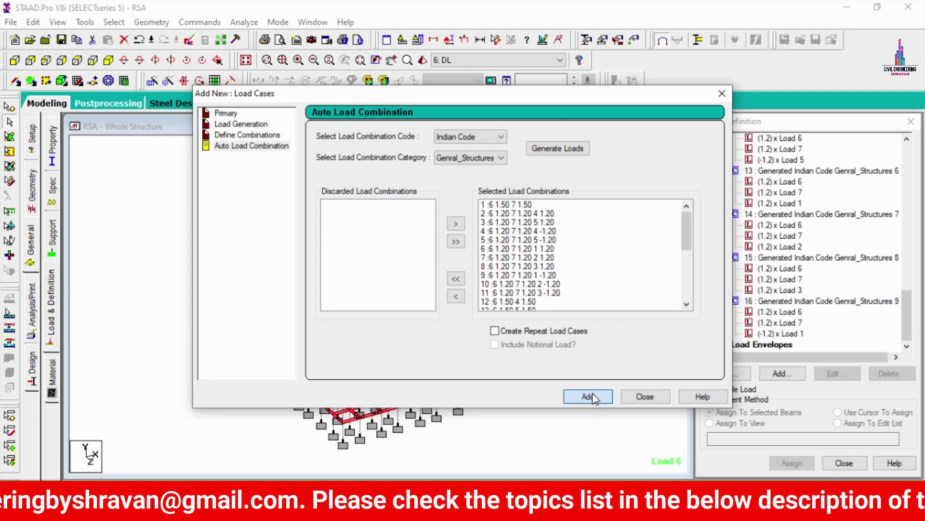
left_click(640, 396)
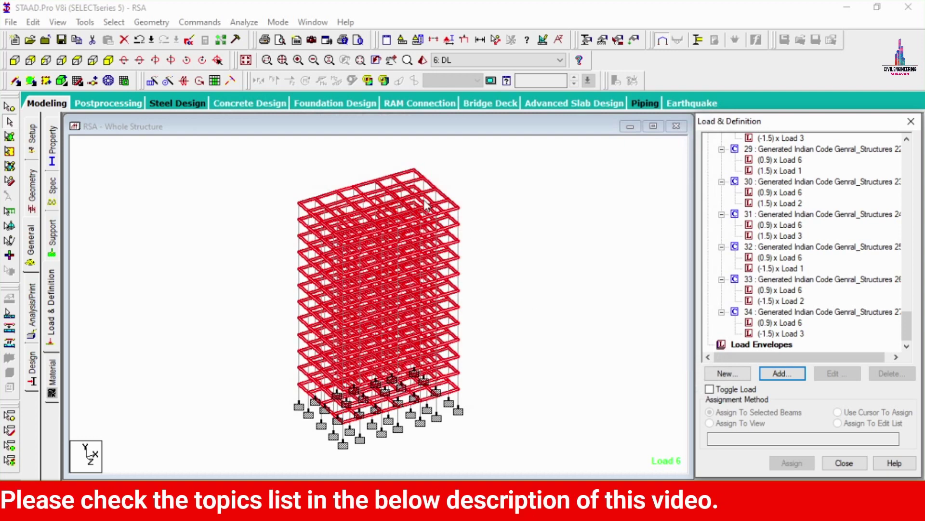
Step: Add a Perform Analysis command with the No Print option and run the analysis
left_click(525, 213)
left_click(32, 307)
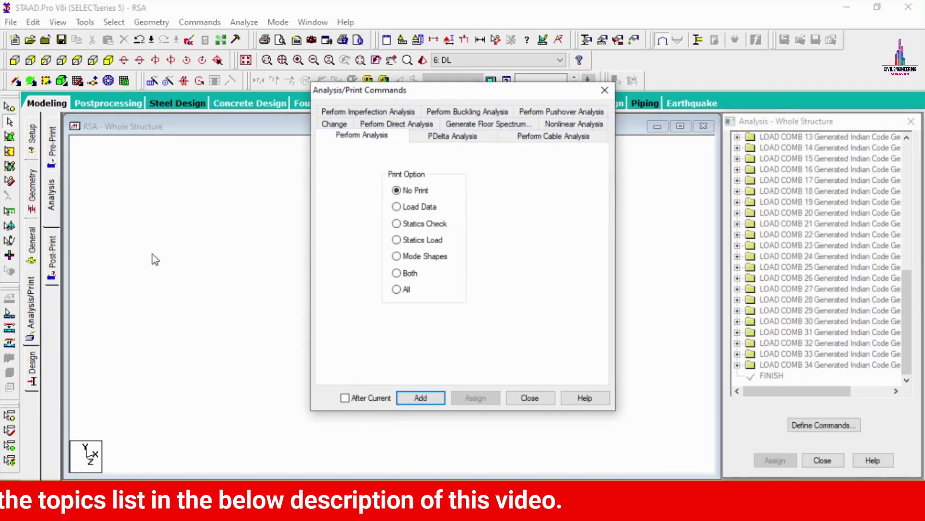
left_click(426, 398)
left_click(530, 398)
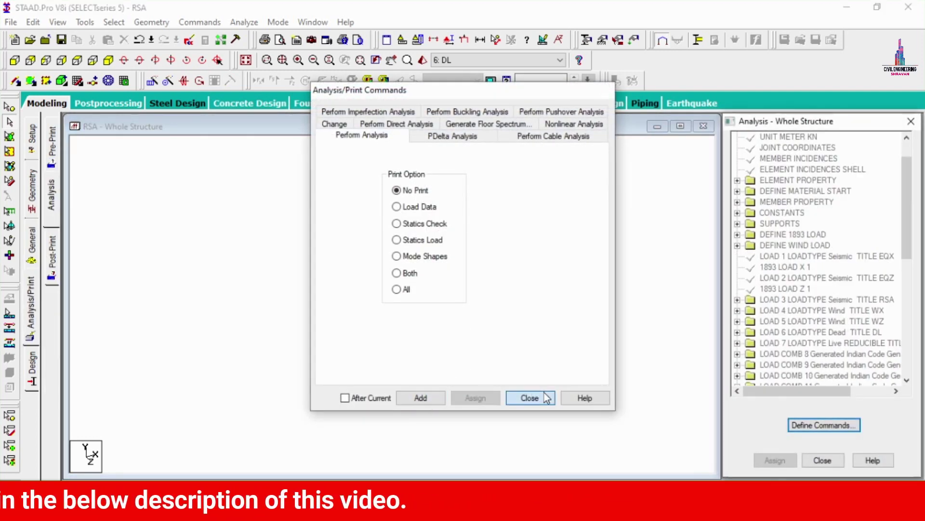
left_click(244, 22)
left_click(242, 34)
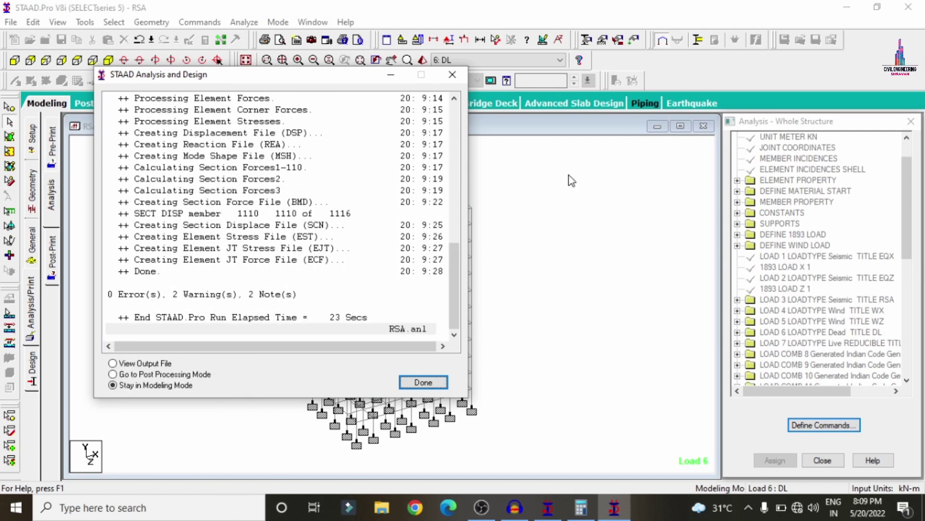
Step: Go to post processing mode with all load cases kept in the results selection
left_click(142, 376)
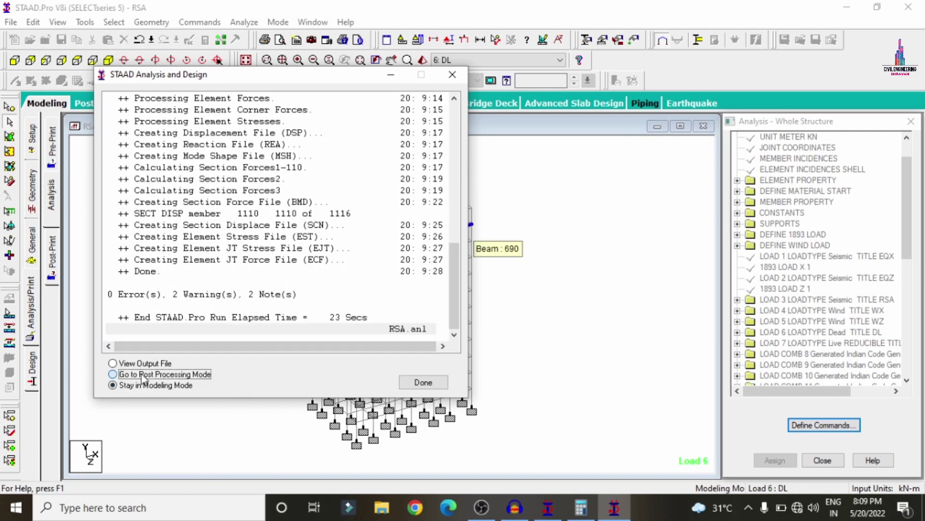
left_click(424, 382)
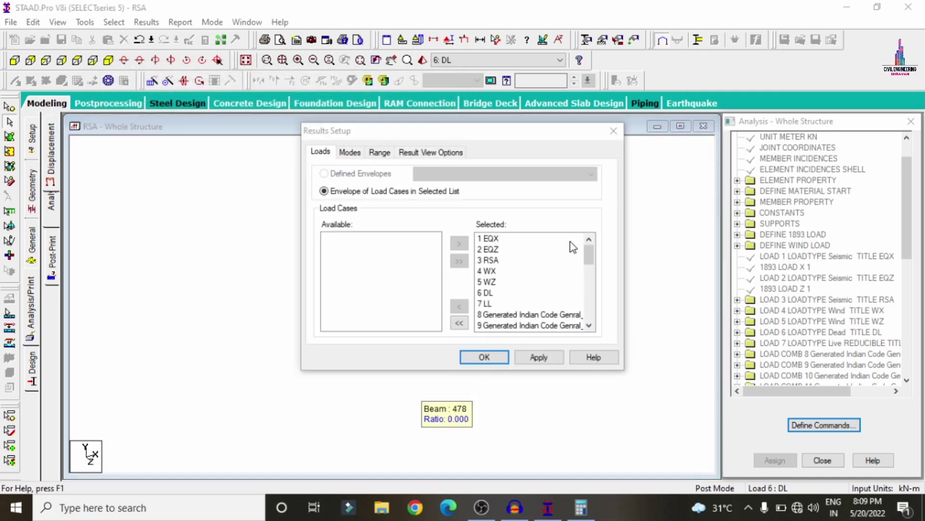
left_click(540, 360)
left_click(490, 359)
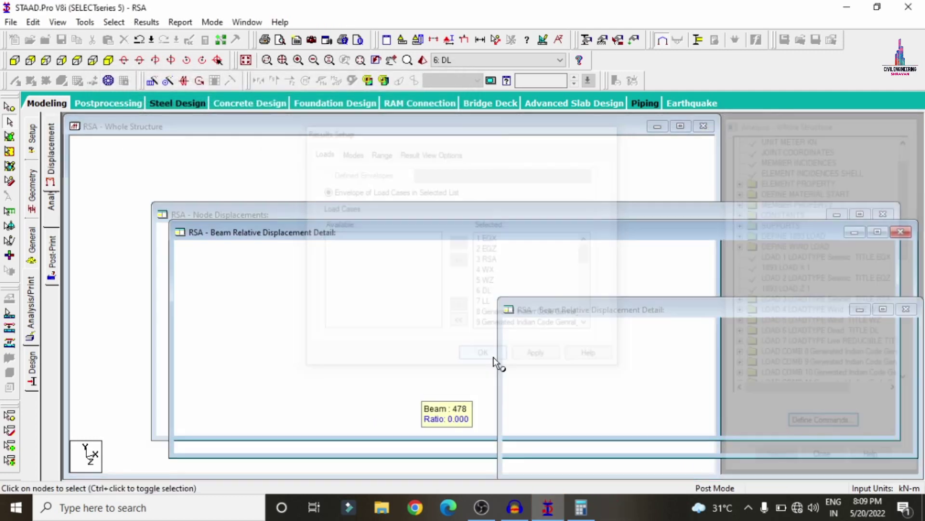
Step: Display the structure's displacement for load case 3: RSA
left_click(475, 59)
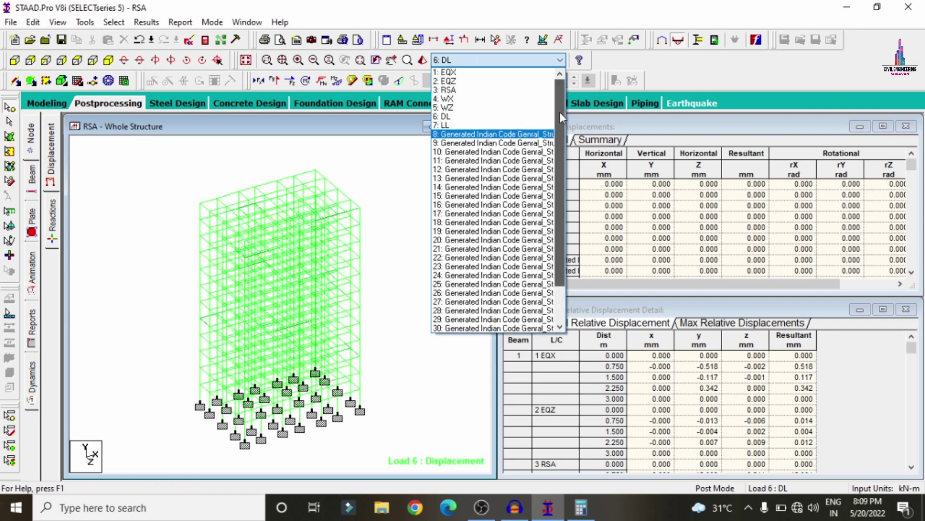
left_click_drag(565, 152, 560, 112)
left_click(463, 90)
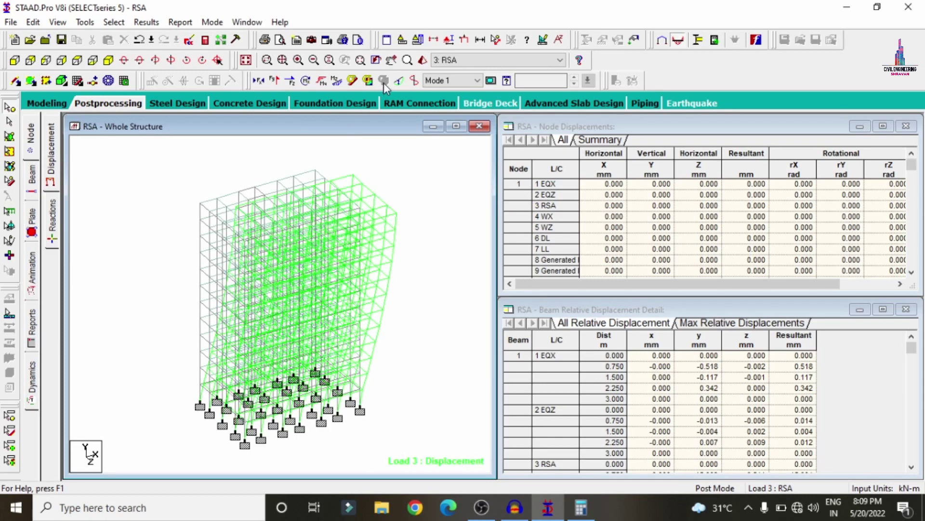
Step: View the structure with vibration Mode 4 selected, and switch the selection to Mode 5
left_click(438, 79)
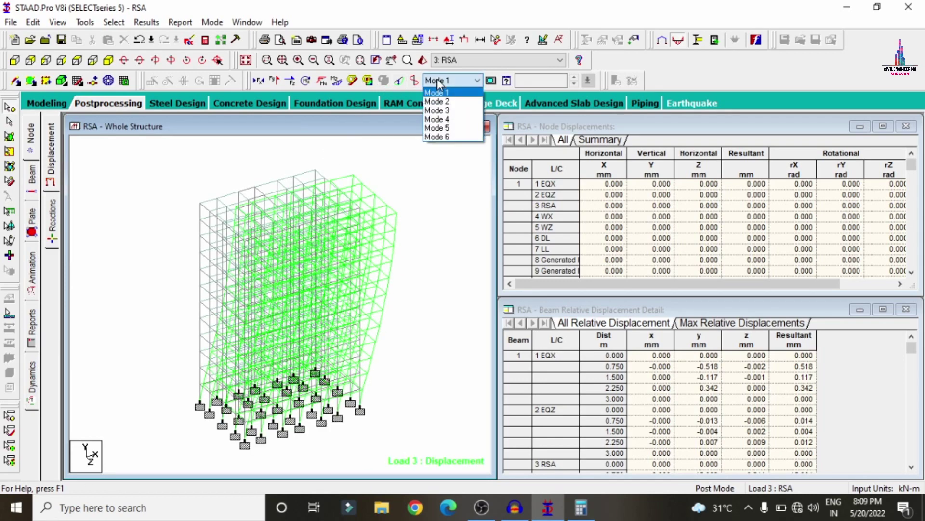
left_click(451, 119)
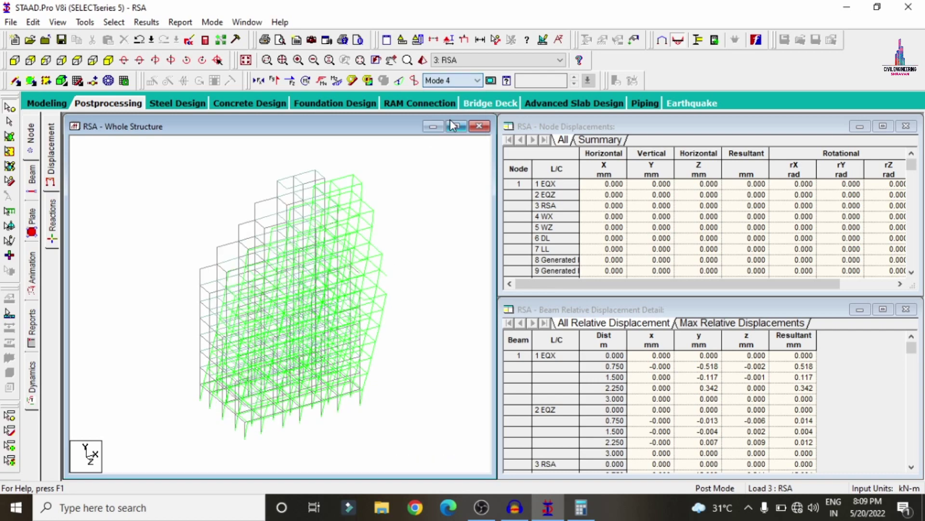
left_click(428, 81)
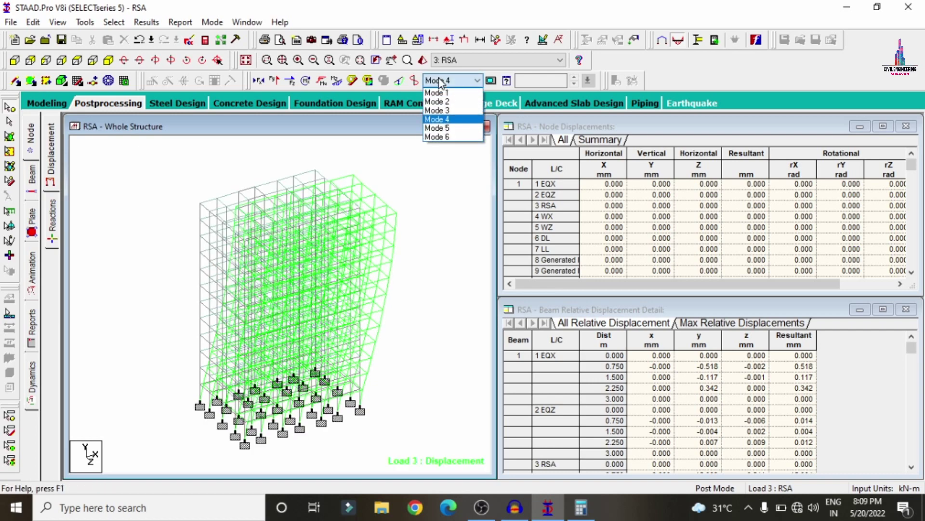
left_click(453, 128)
Step: Review the shear force and Bending Z diagrams for load case 3, turning off the displacement and force diagrams
left_click(275, 80)
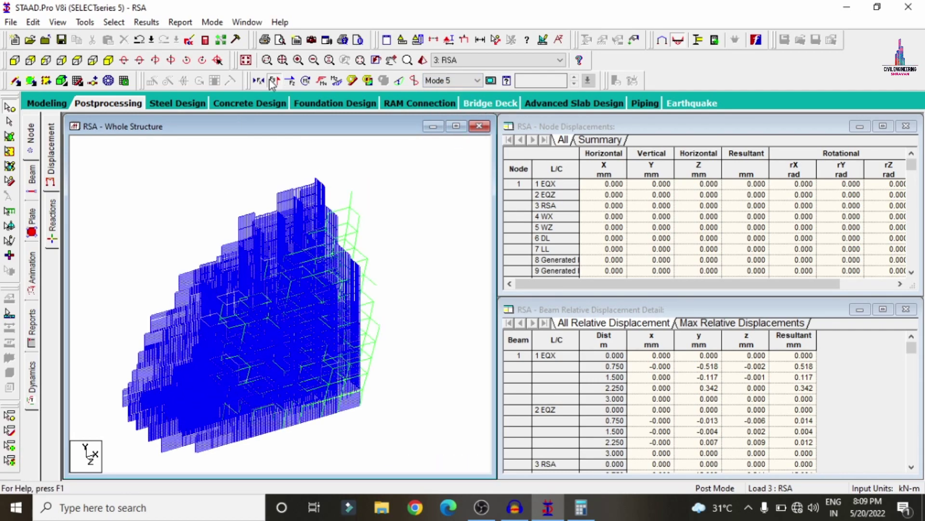
left_click(400, 81)
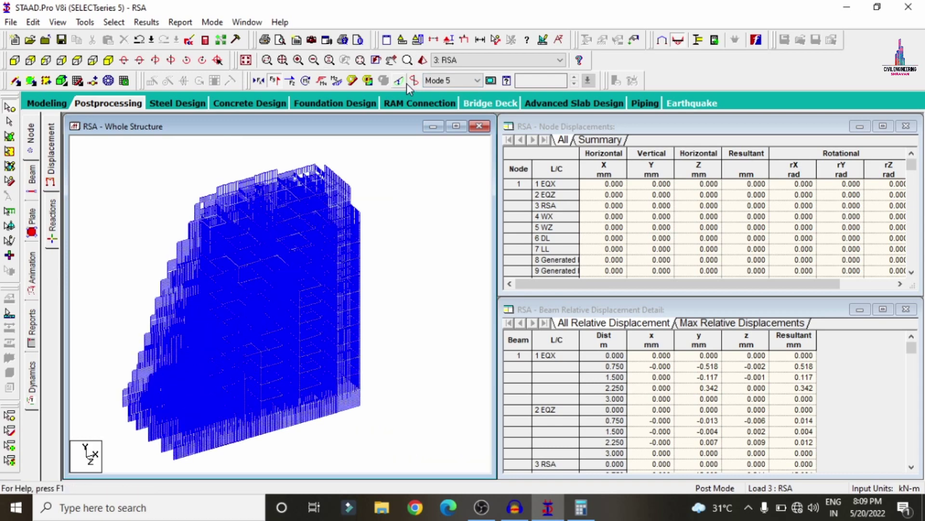
left_click(271, 83)
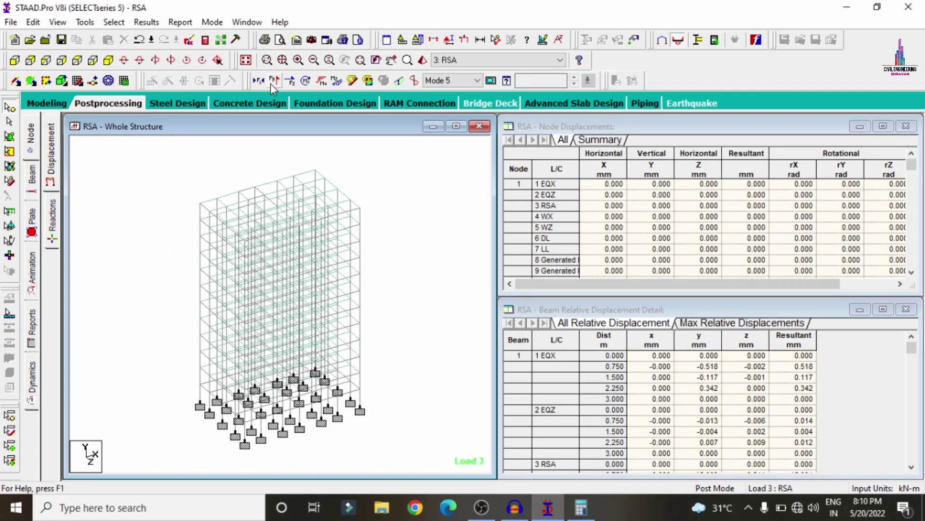
left_click(339, 82)
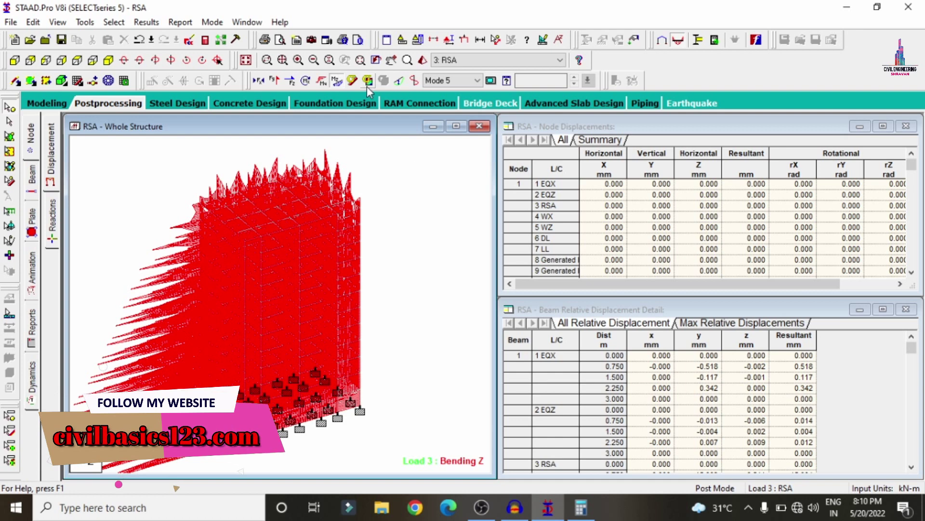
left_click(337, 81)
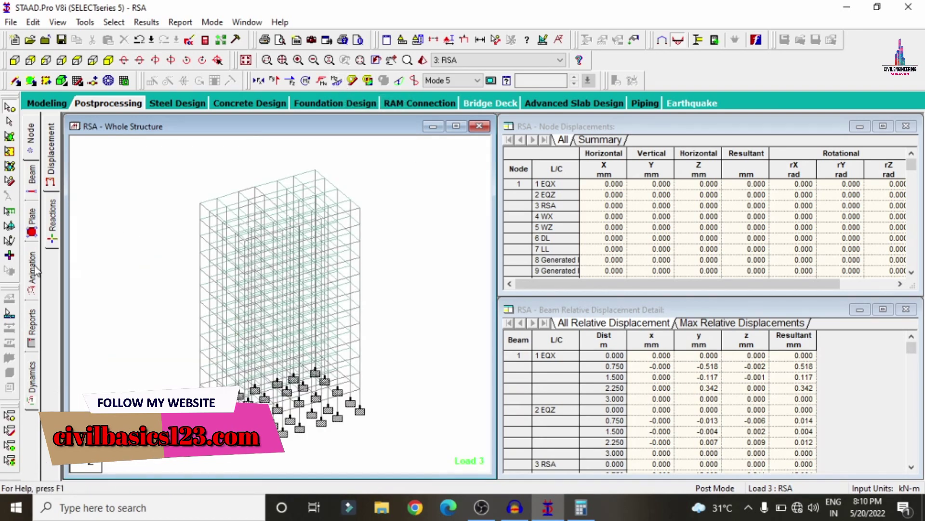
Step: Animate the whole structure with the Deflection diagram type for load case 3, keeping 1 extra frame and 10 target FPS
left_click(34, 269)
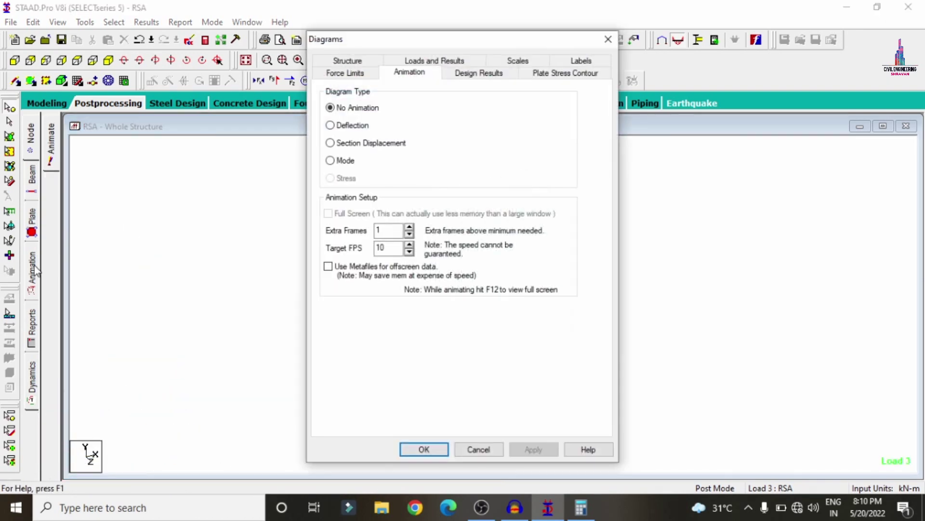
left_click(346, 125)
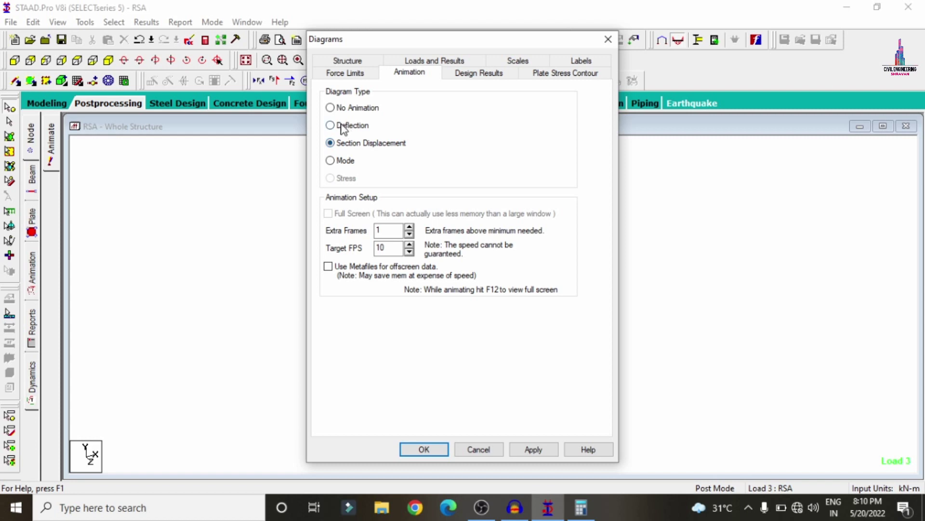
left_click(540, 445)
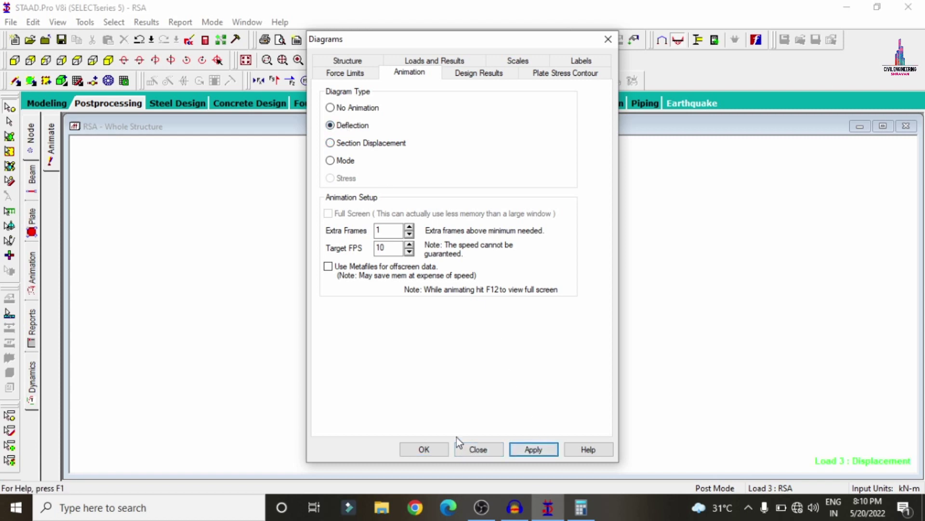
left_click(438, 449)
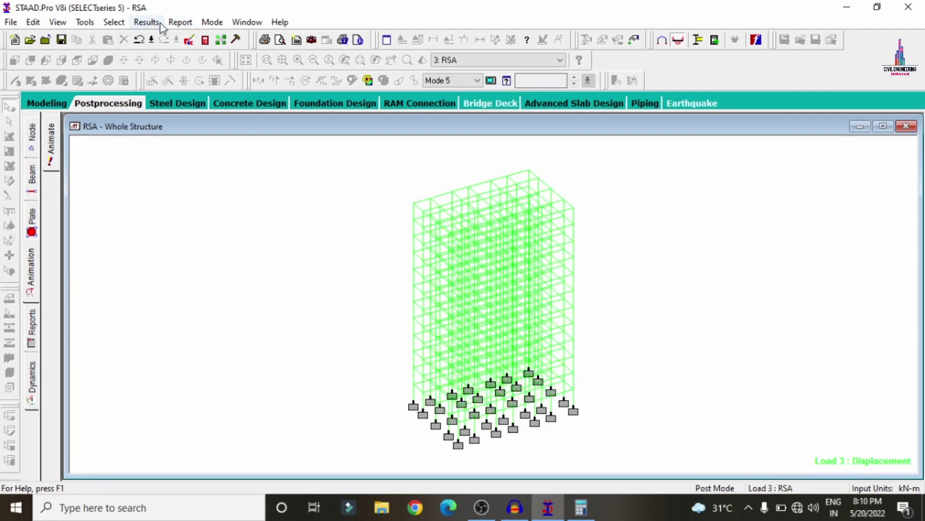
Step: Open the analysis output file and examine the Eigensolution results for the calculated frequencies, periods and modal weights
left_click(212, 46)
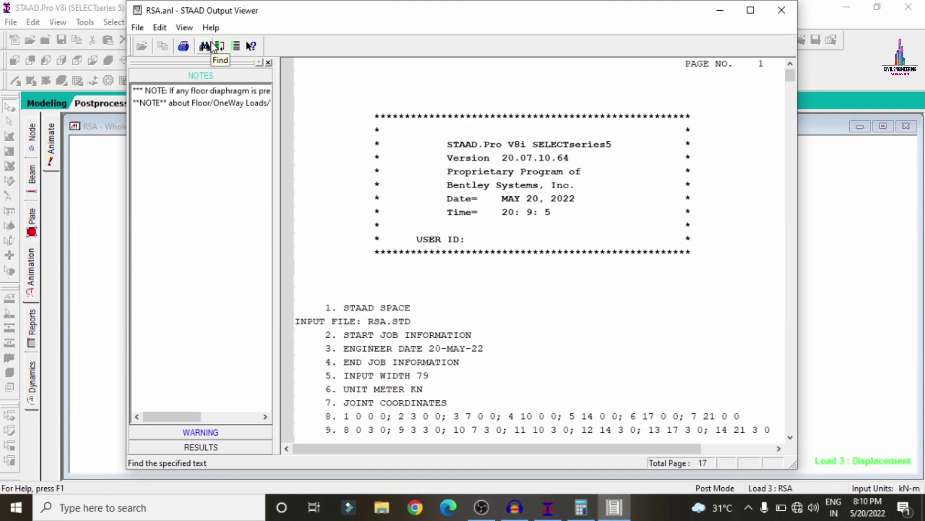
left_click(205, 444)
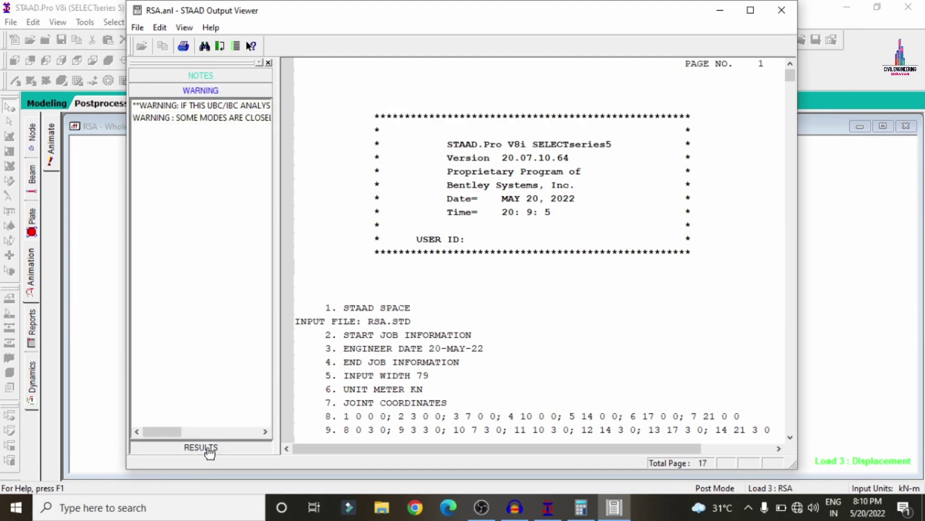
left_click(207, 449)
left_click(162, 121)
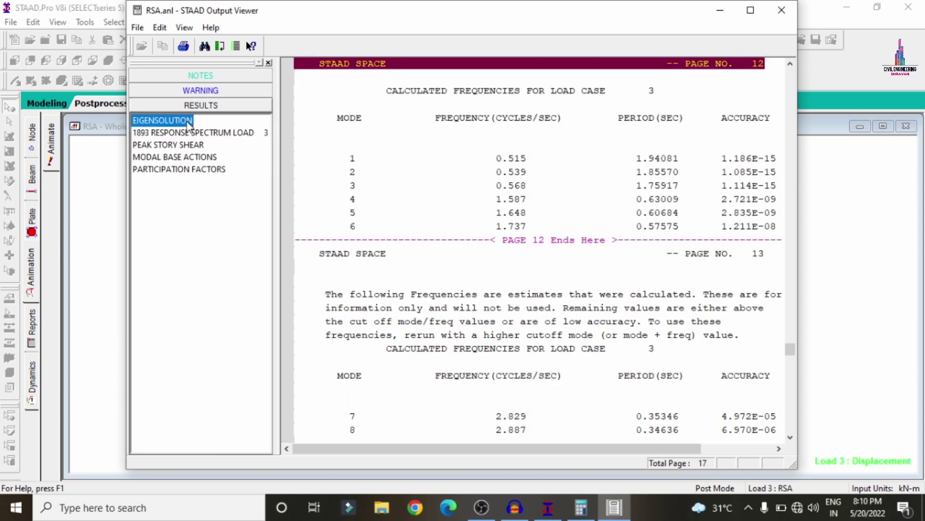
left_click_drag(482, 123, 519, 229)
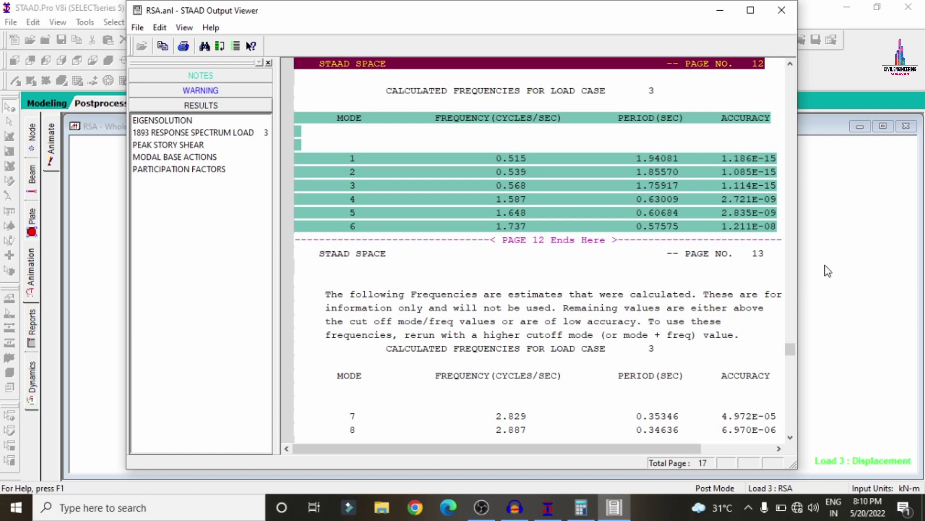
left_click(790, 385)
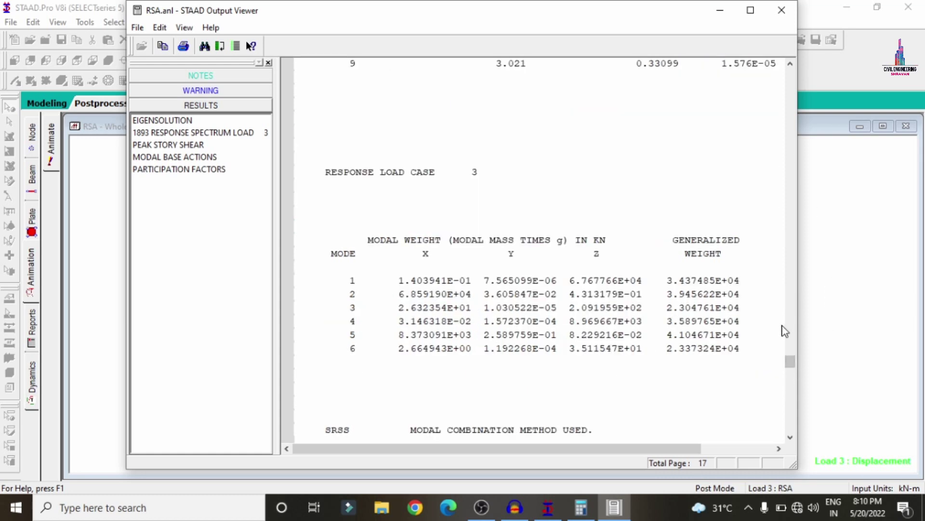
Step: Examine the 1893 response spectrum load, peak story shear, modal base actions and participation factors, and close the output file
left_click(192, 137)
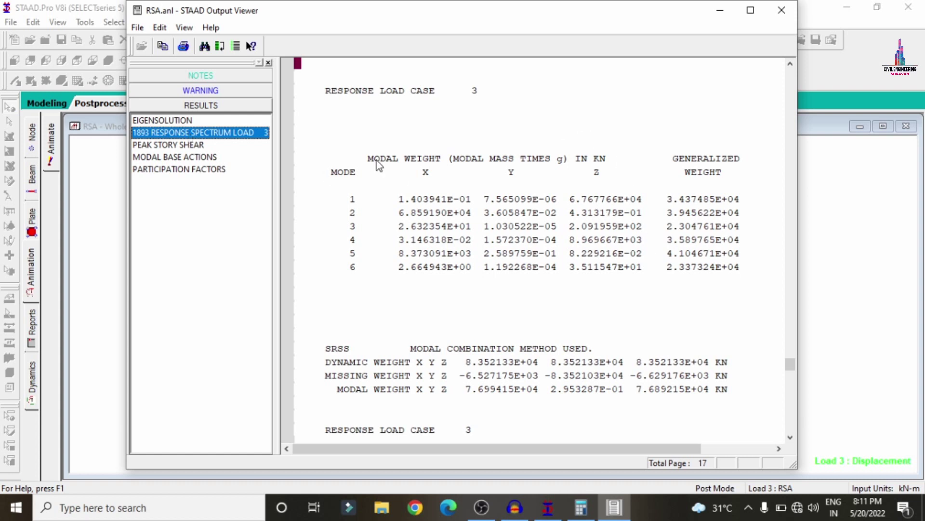
left_click(186, 145)
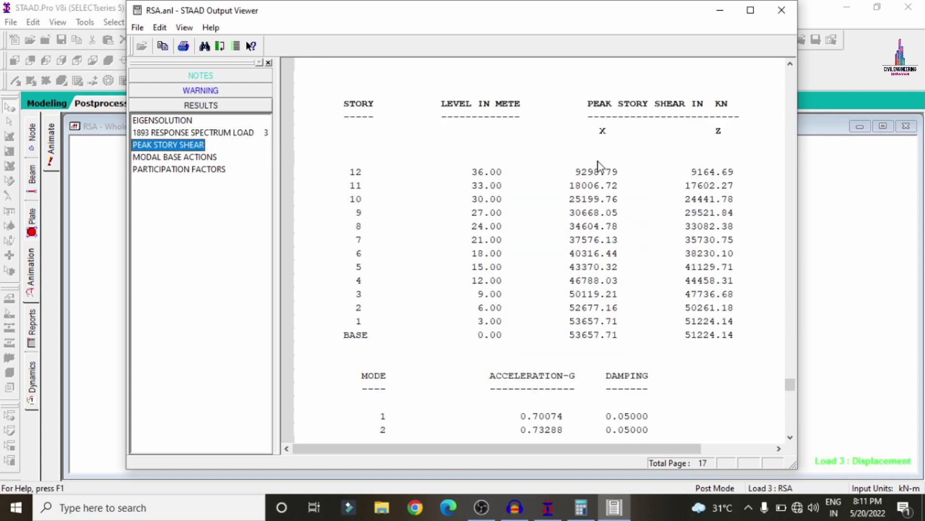
left_click(201, 158)
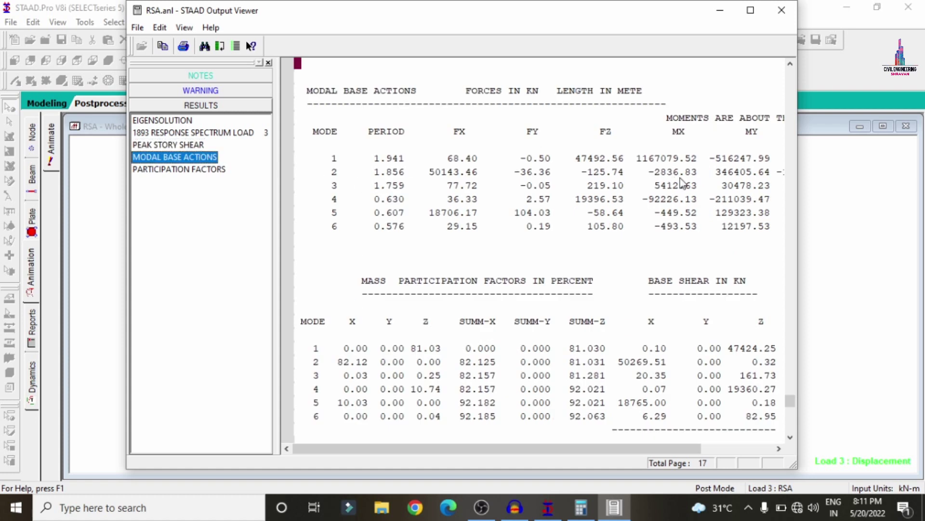
left_click(181, 170)
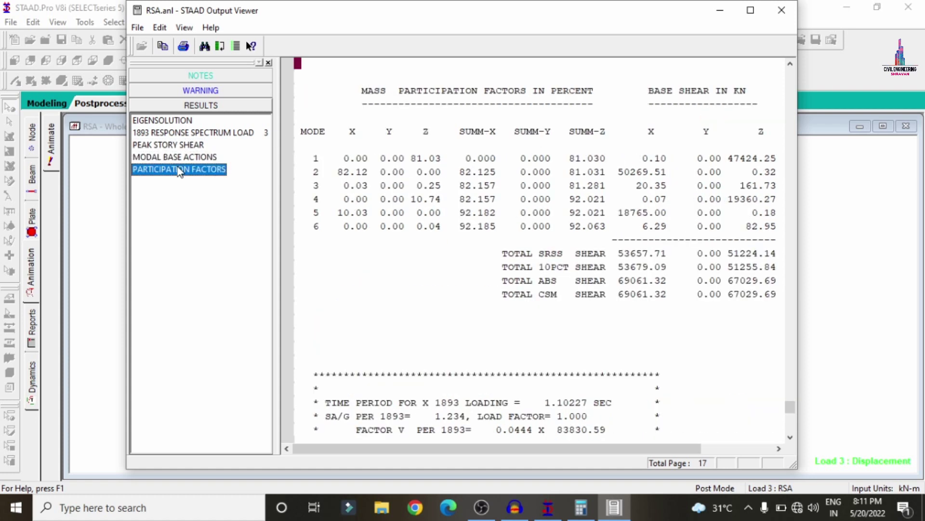
left_click(782, 10)
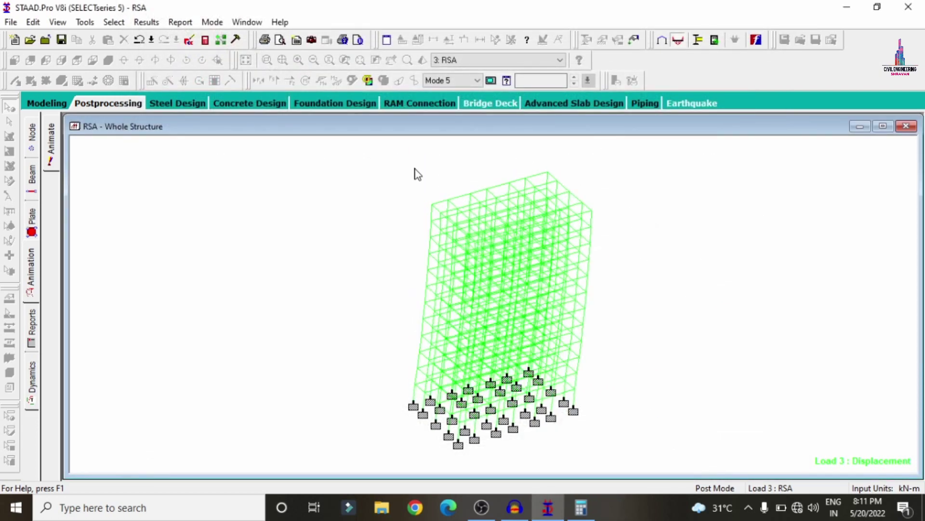